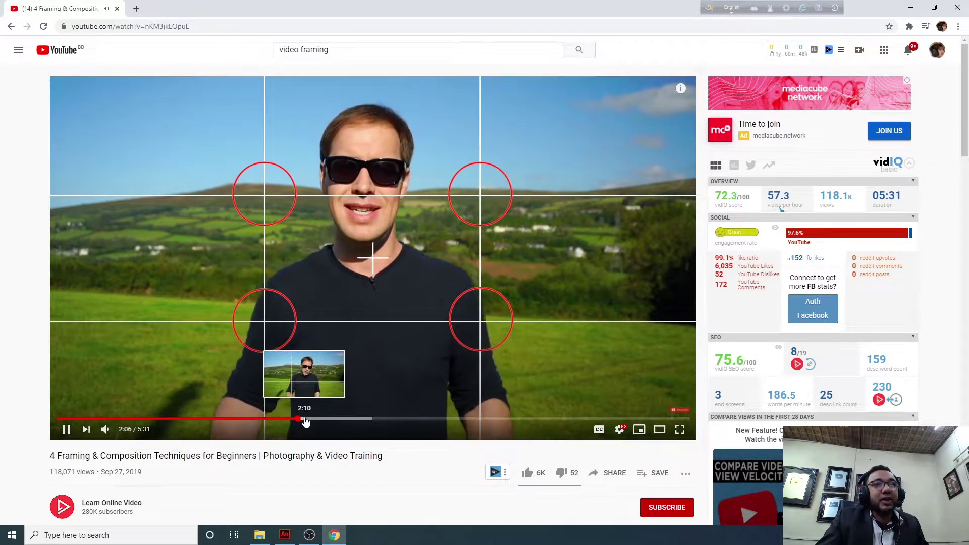
Pause the framing tutorial at the lighthouse example and view its rule-of-thirds shots at 2:42 and 3:11
left_click(329, 419)
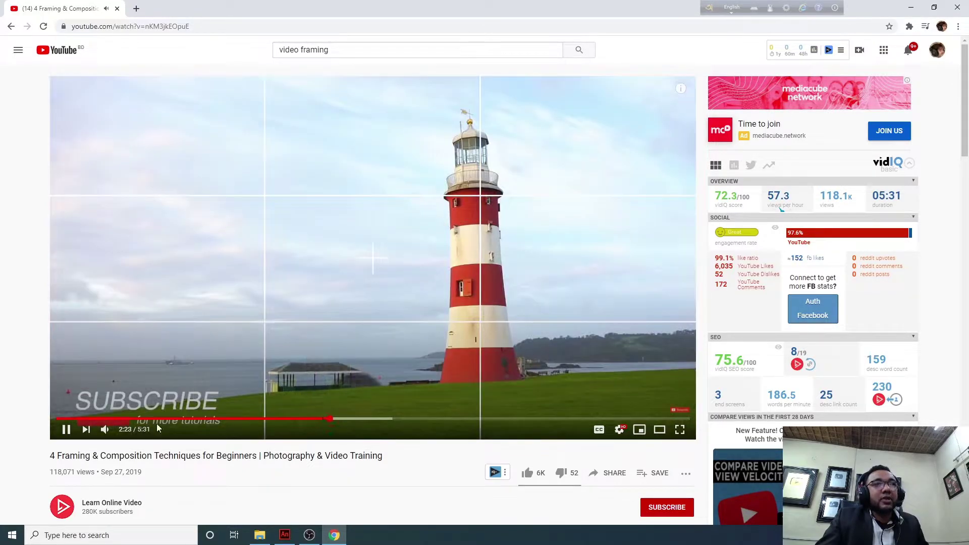
left_click(66, 429)
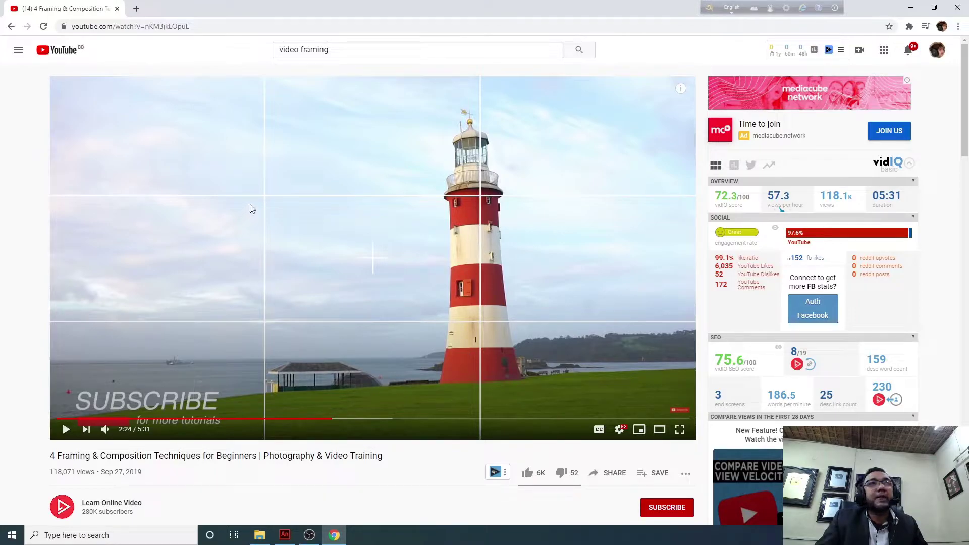
left_click(367, 418)
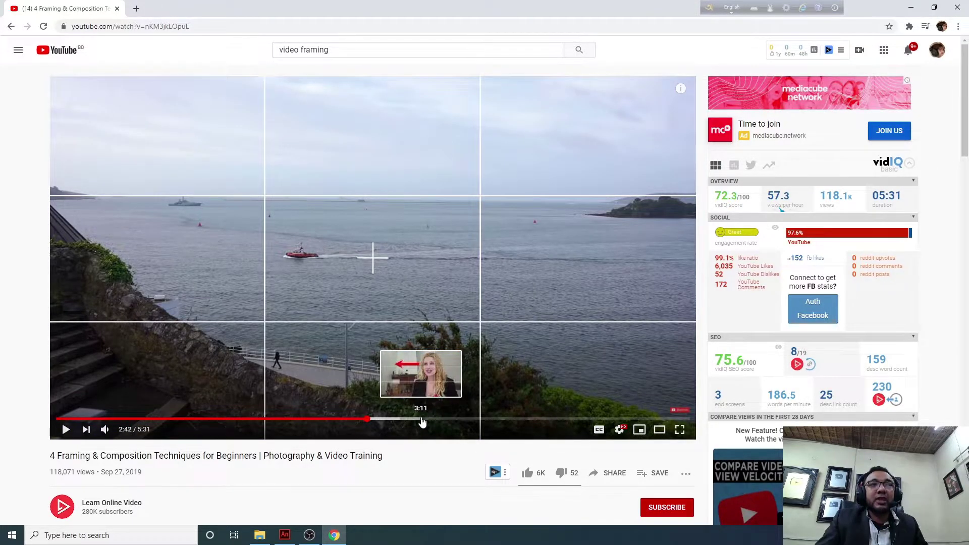
left_click(422, 420)
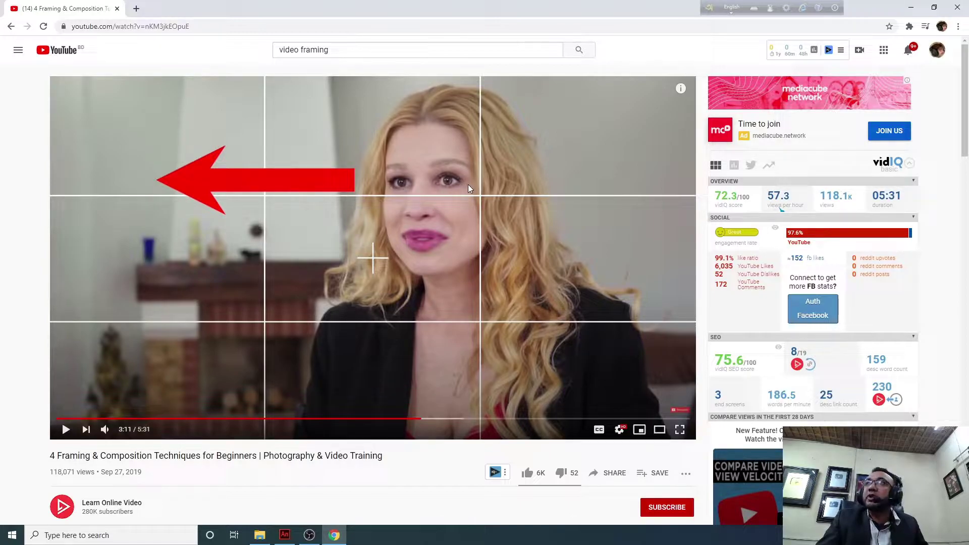
Switch to Adobe Animate, move the scene symbol on frame 1 up to about X 203, Y -90, and briefly show content outside the stage
left_click(285, 535)
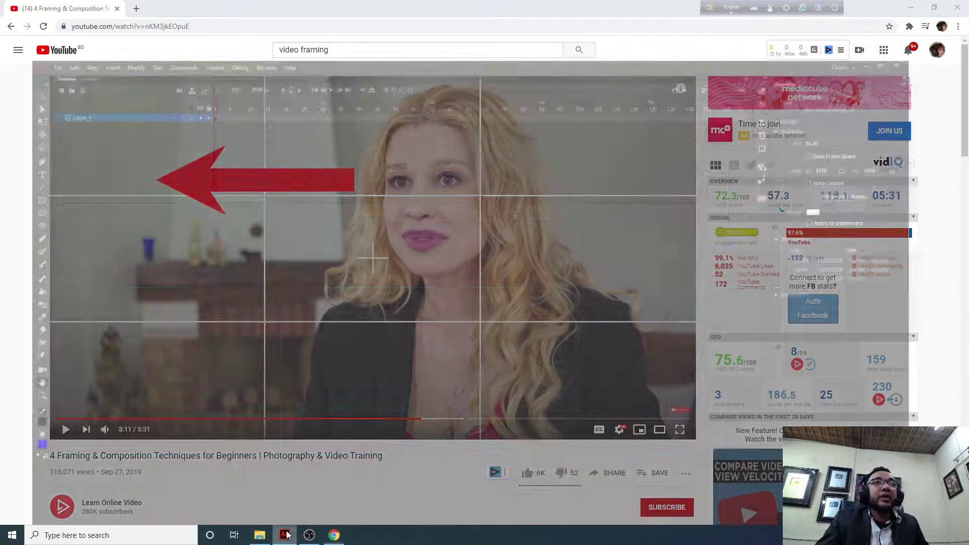
left_click(10, 39)
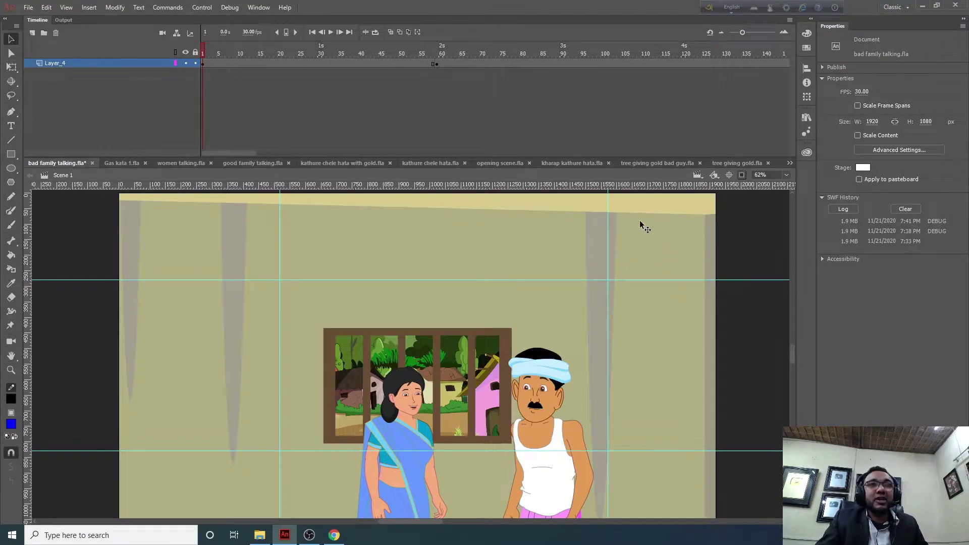
left_click_drag(514, 405, 505, 374)
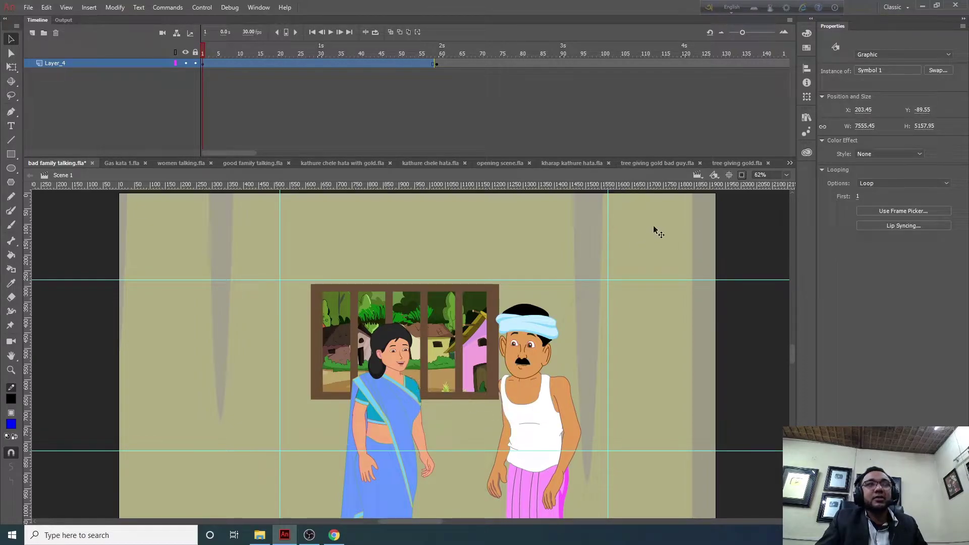
left_click(742, 175)
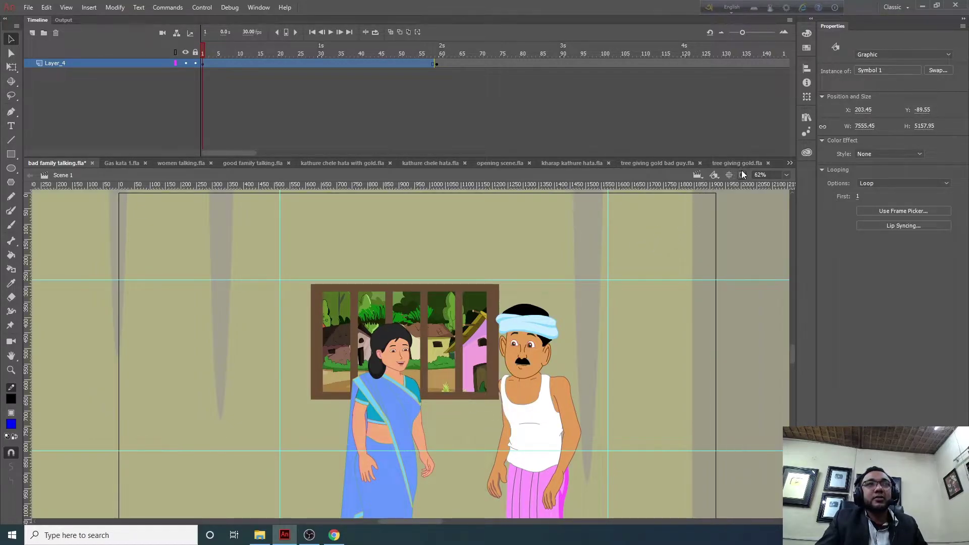
left_click(742, 174)
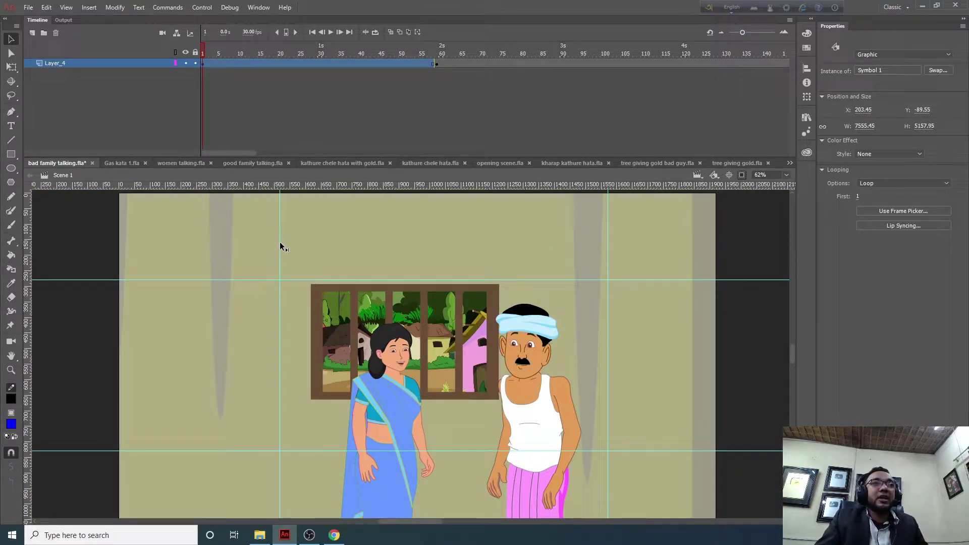
Reposition the couple's medium shot at frame 253 of bad family talking.fla against the guides, at about Y -861
left_click(122, 162)
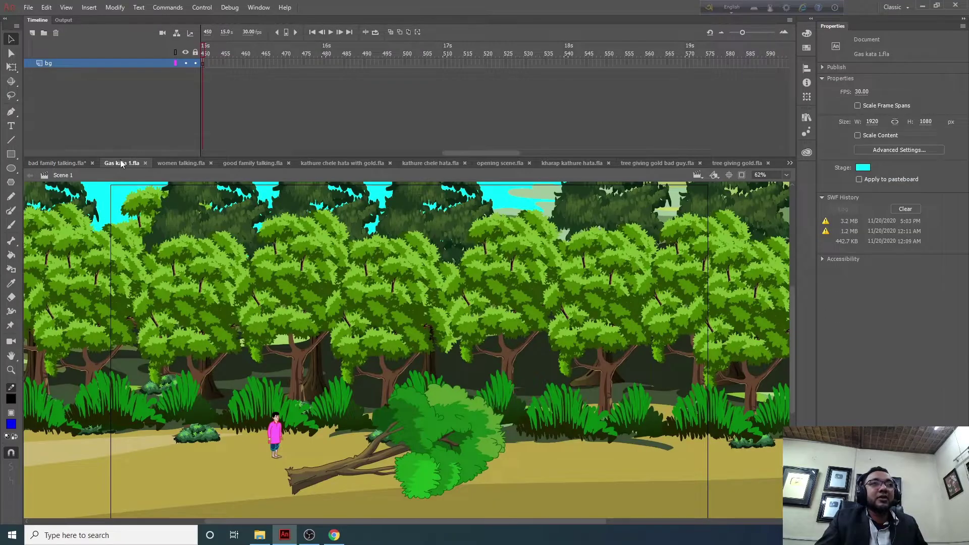
left_click(63, 162)
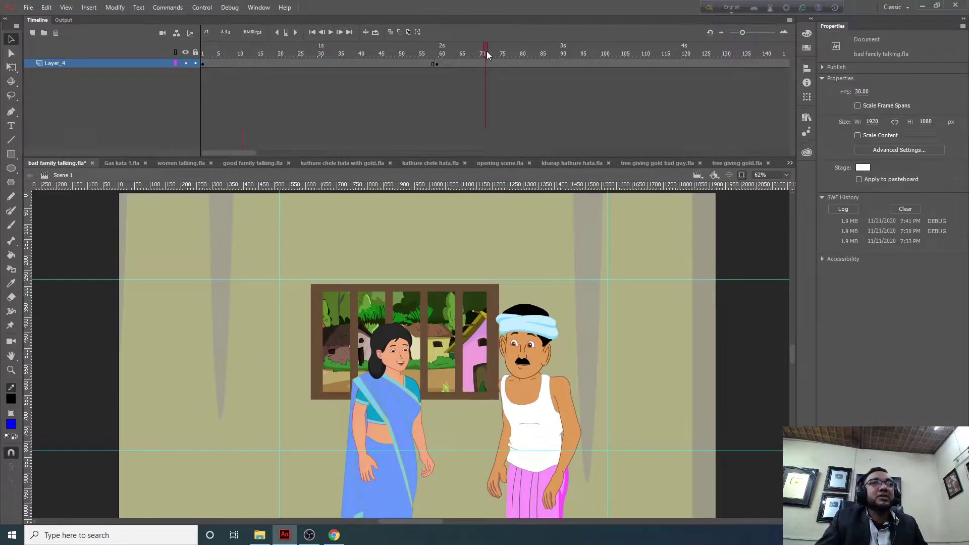
left_click(487, 53)
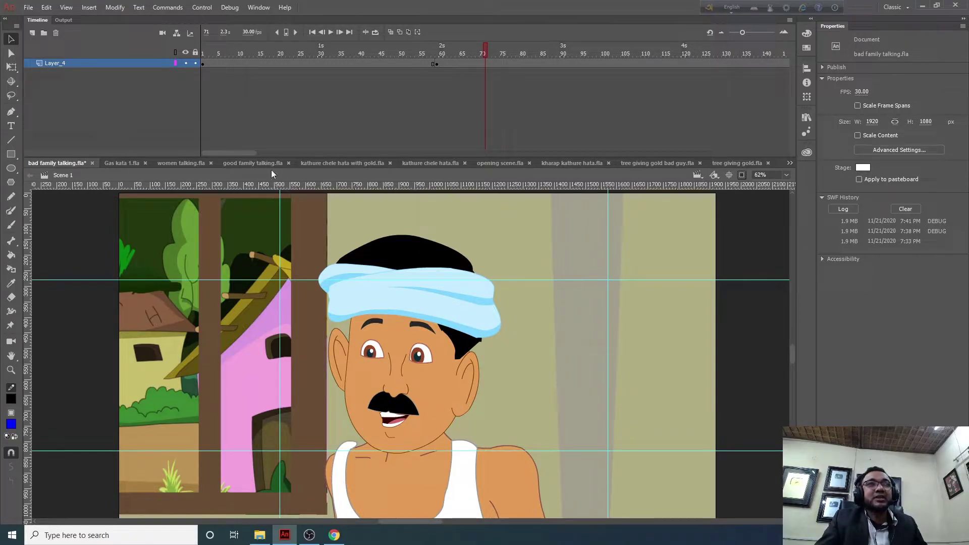
left_click_drag(480, 47, 757, 66)
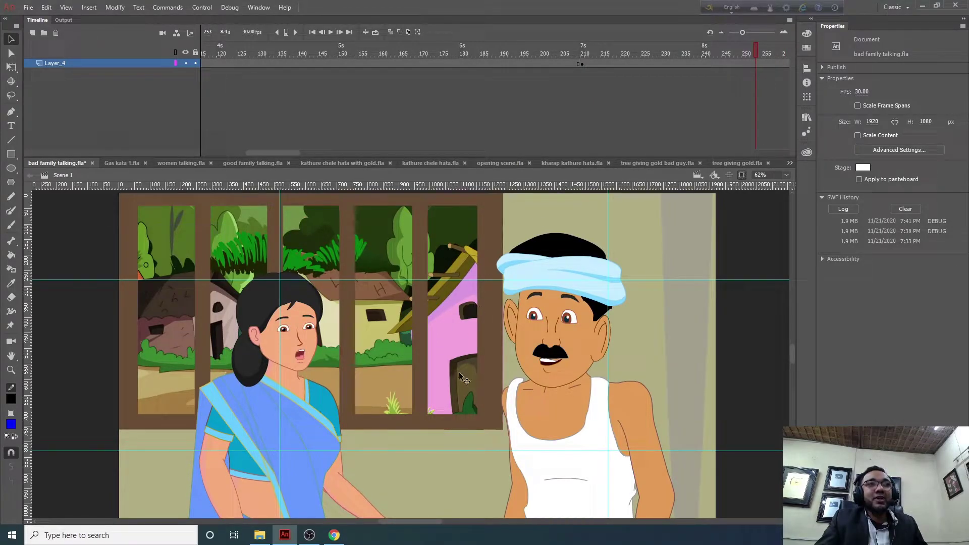
left_click_drag(461, 373, 460, 359)
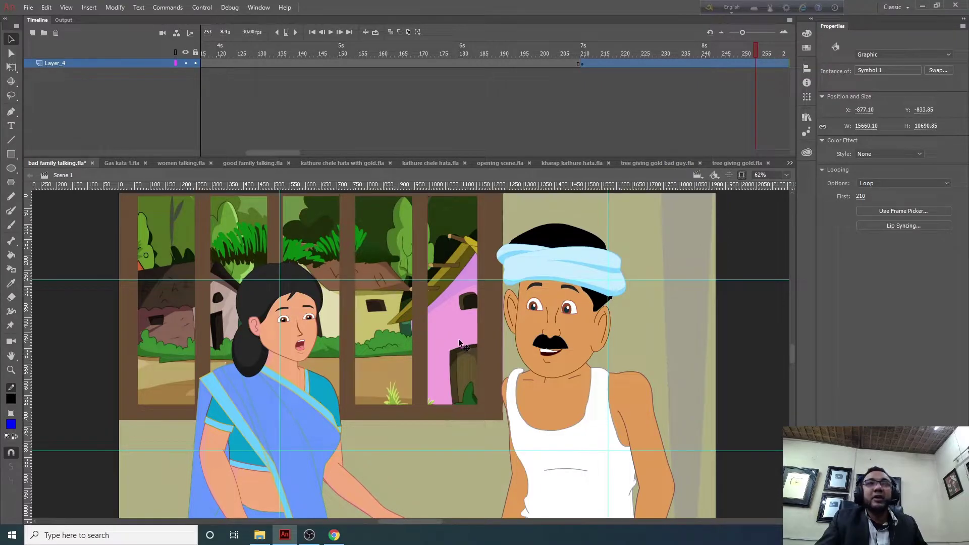
left_click_drag(474, 336, 478, 321)
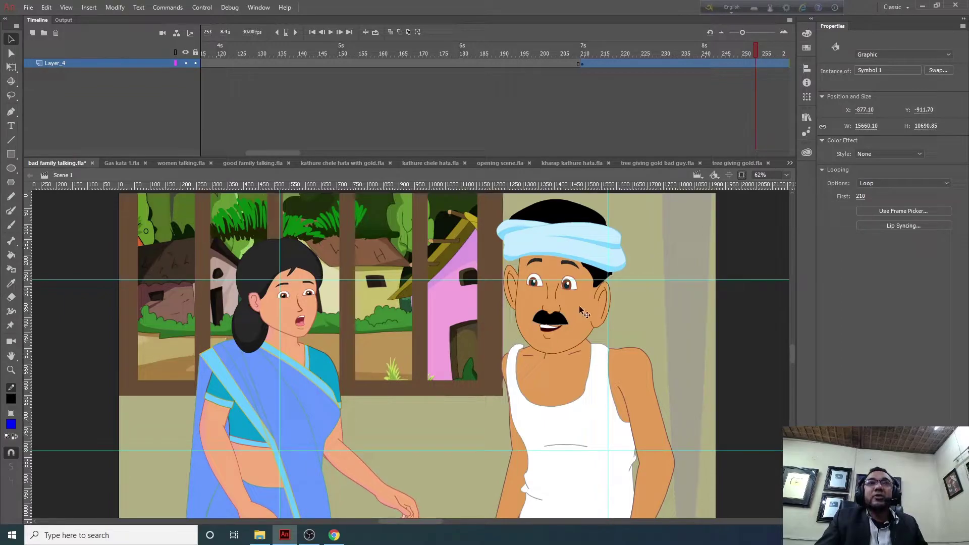
left_click_drag(442, 321, 443, 330)
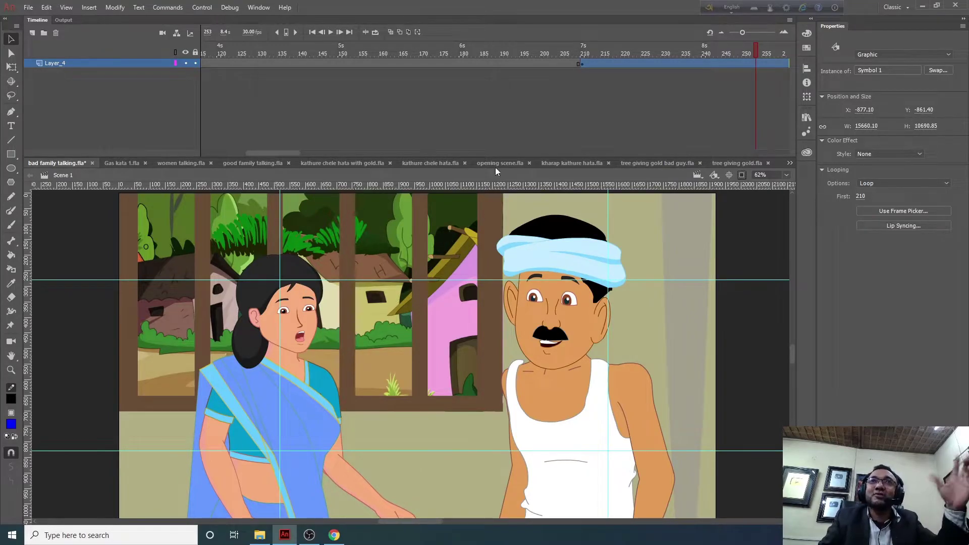
Reposition the man's close-up at frame 413 to about X -2139, Y -1162 and the woman's shot at frame 590 to about X -574, Y -1077
left_click_drag(759, 49, 714, 60)
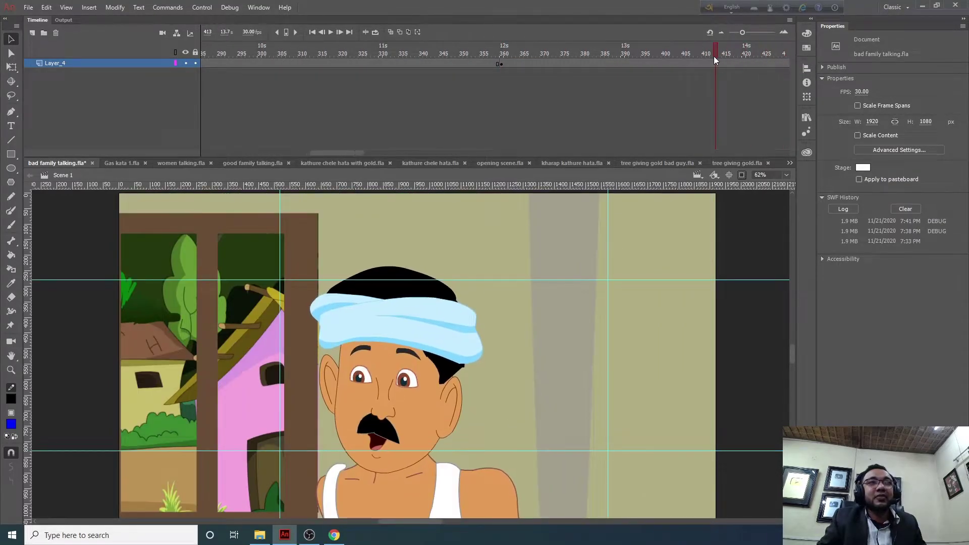
left_click_drag(488, 394, 500, 342)
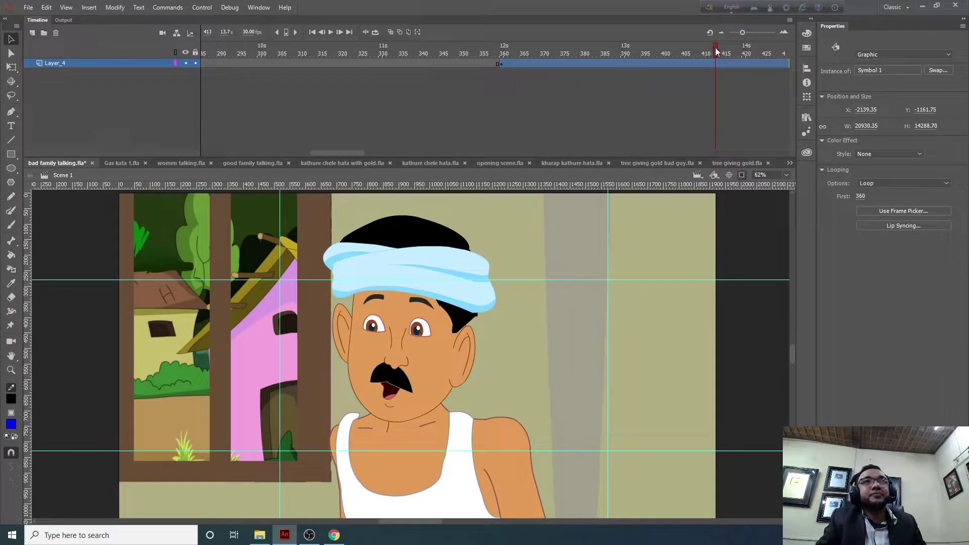
key("Return")
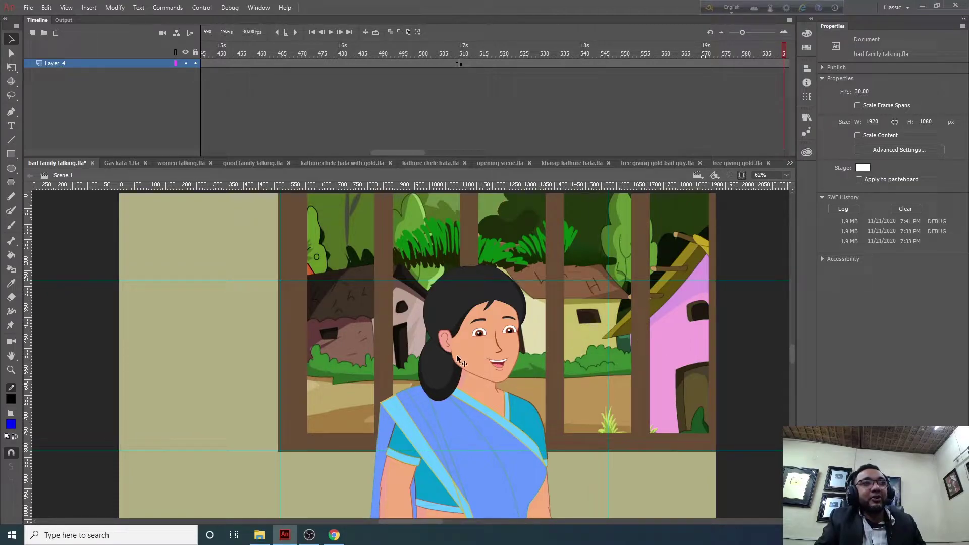
left_click_drag(499, 361, 469, 340)
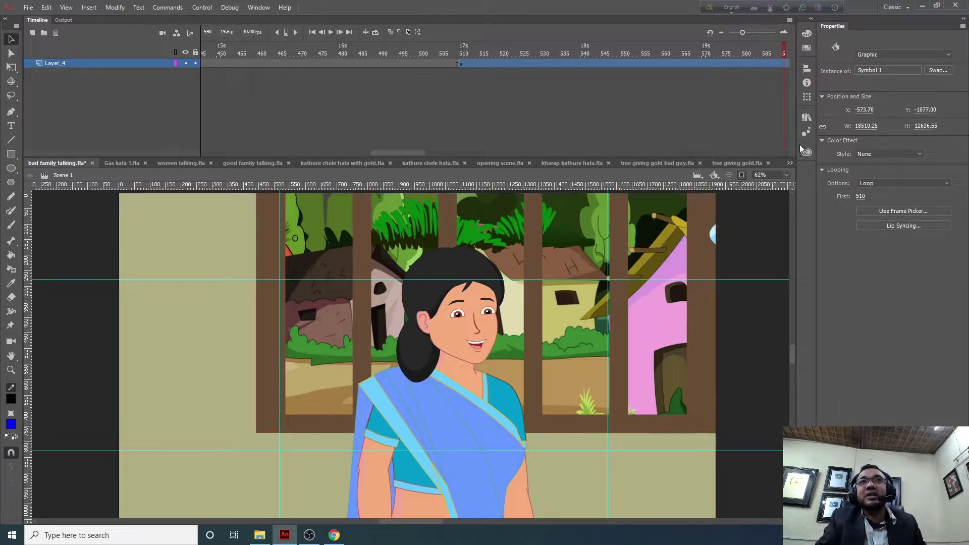
Enlarge everything on keyframe 510 to about 24804 by 16933 px, place the woman's face near the upper-left guide intersection and check frame 553
left_click(461, 62)
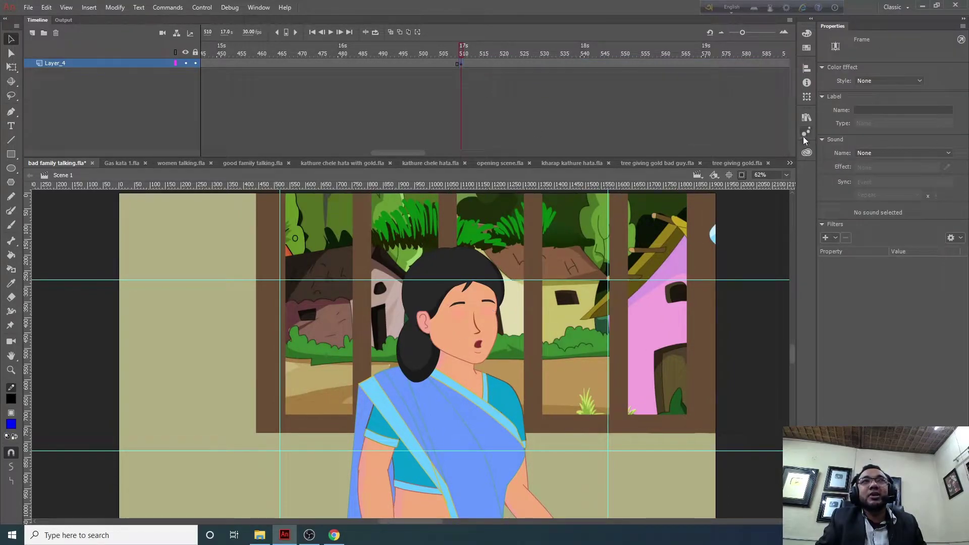
left_click(807, 97)
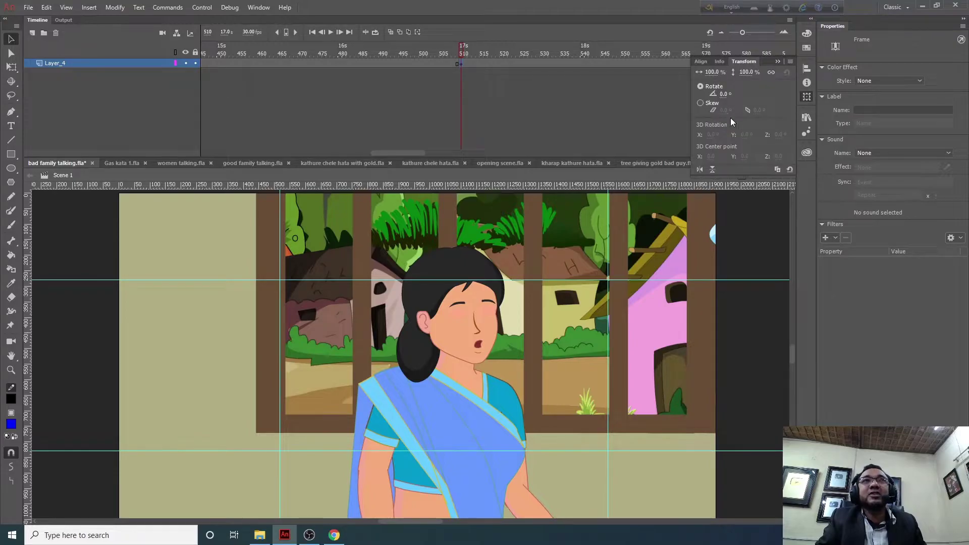
key("ctrl+a")
left_click_drag(757, 242, 460, 316)
left_click_drag(423, 353, 457, 317)
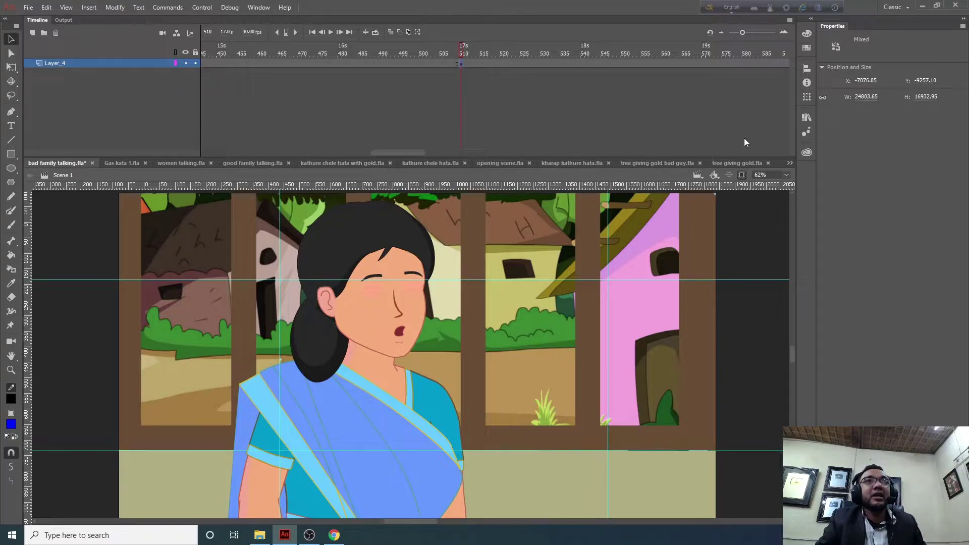
left_click_drag(463, 48, 634, 53)
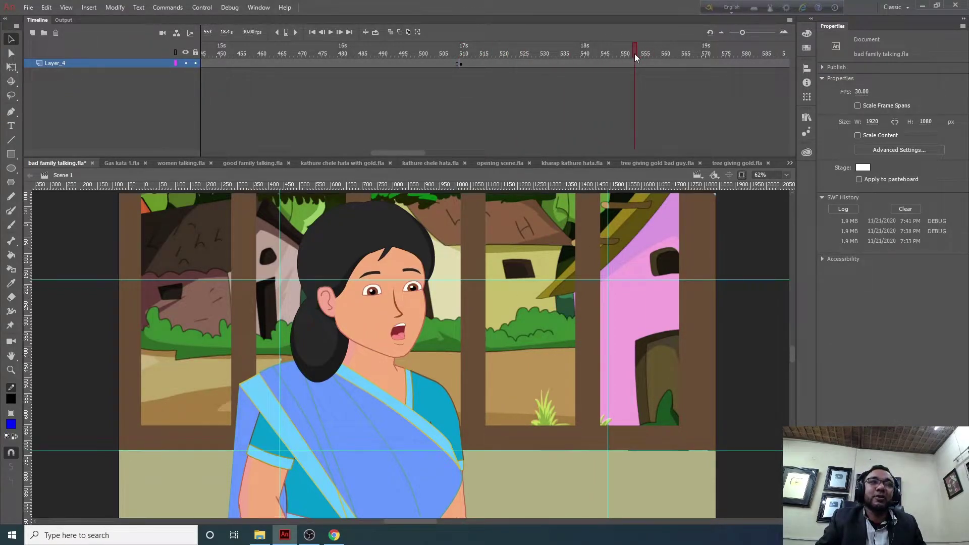
Switch back to the framing tutorial in Chrome, examine the leading-lines examples up to 3:52, and pause it at 0:49
left_click(334, 535)
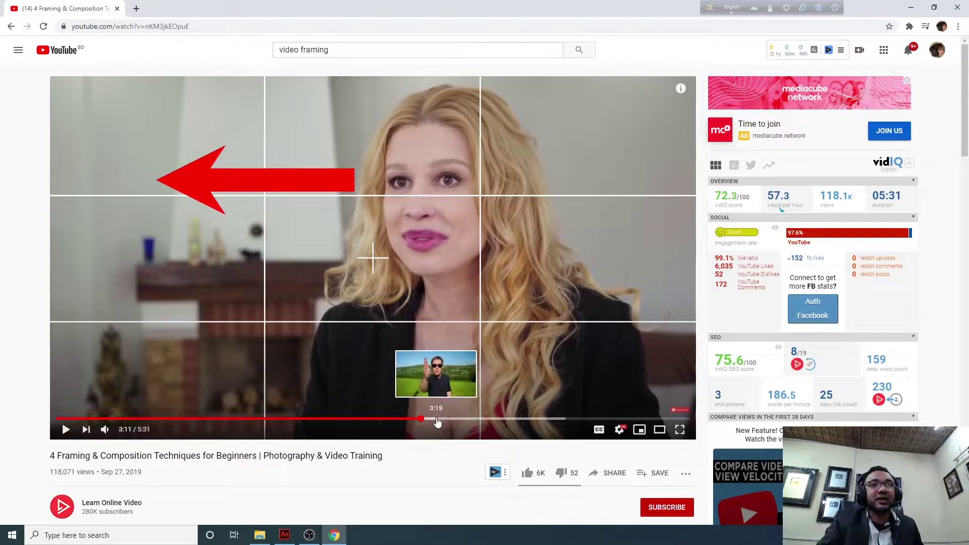
left_click(436, 419)
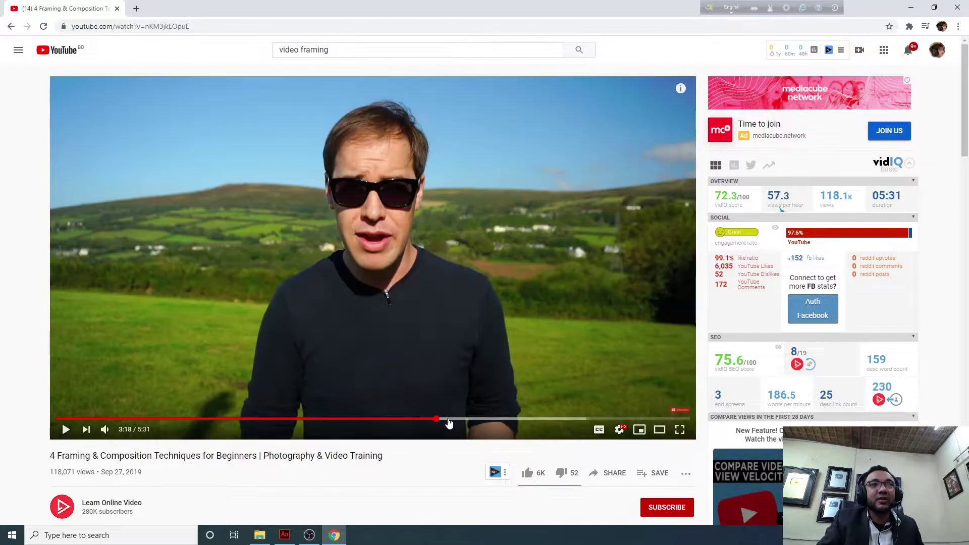
left_click(458, 419)
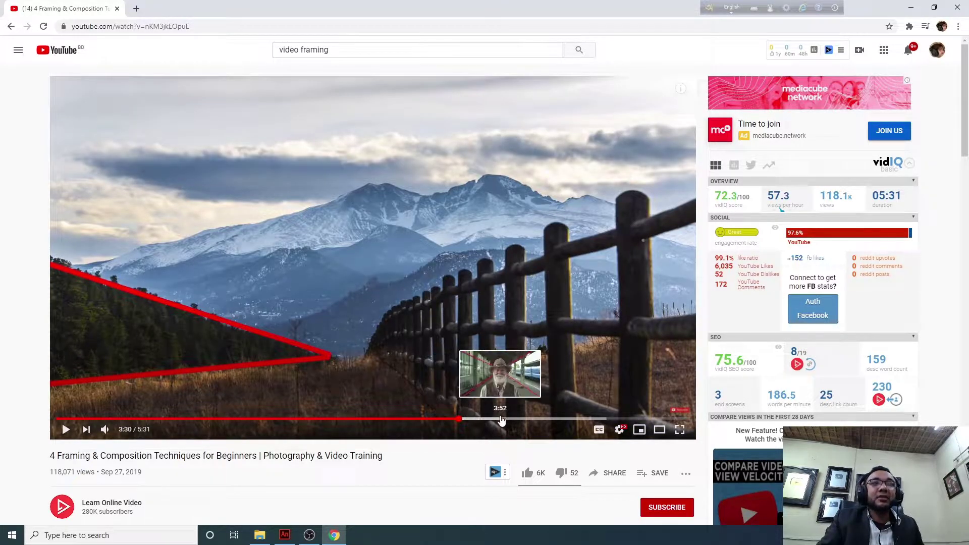
left_click(502, 420)
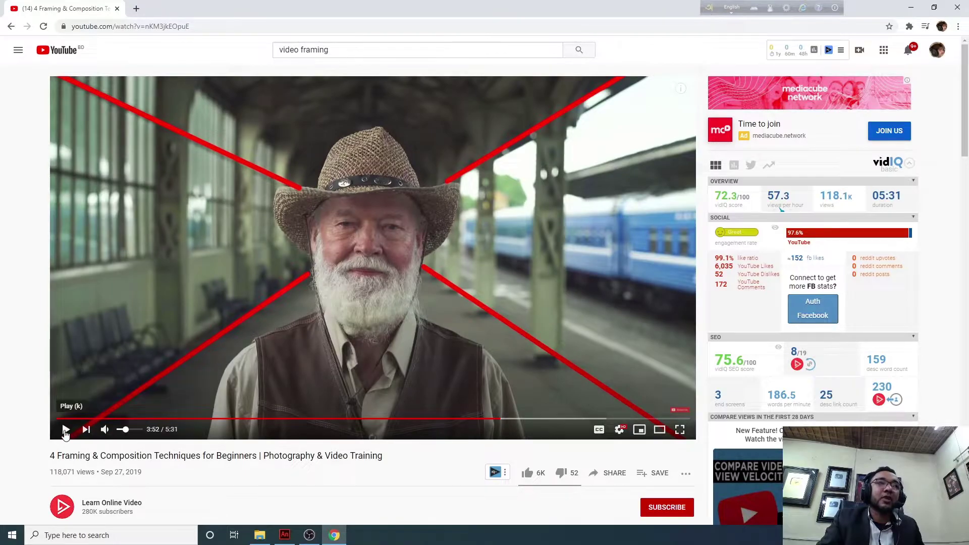
left_click(66, 429)
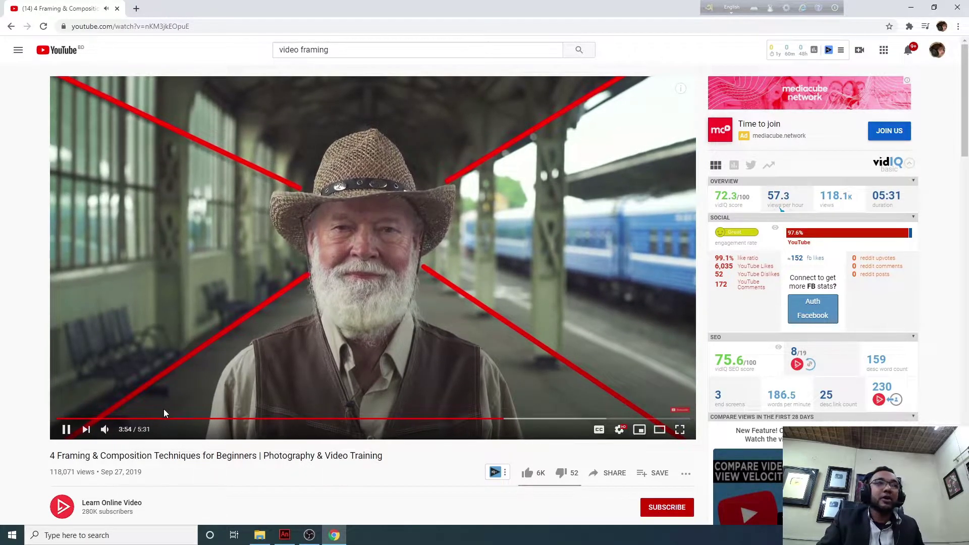
left_click(150, 419)
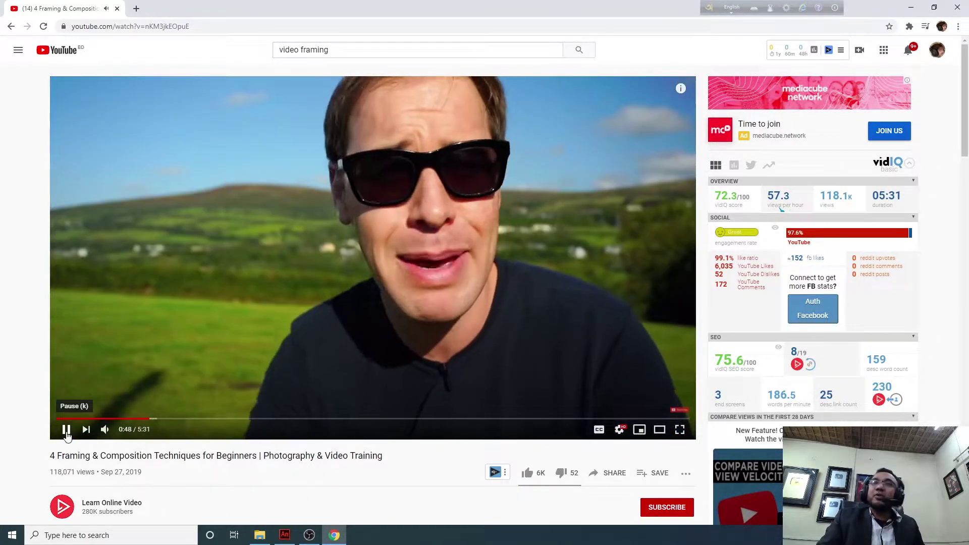
left_click(65, 429)
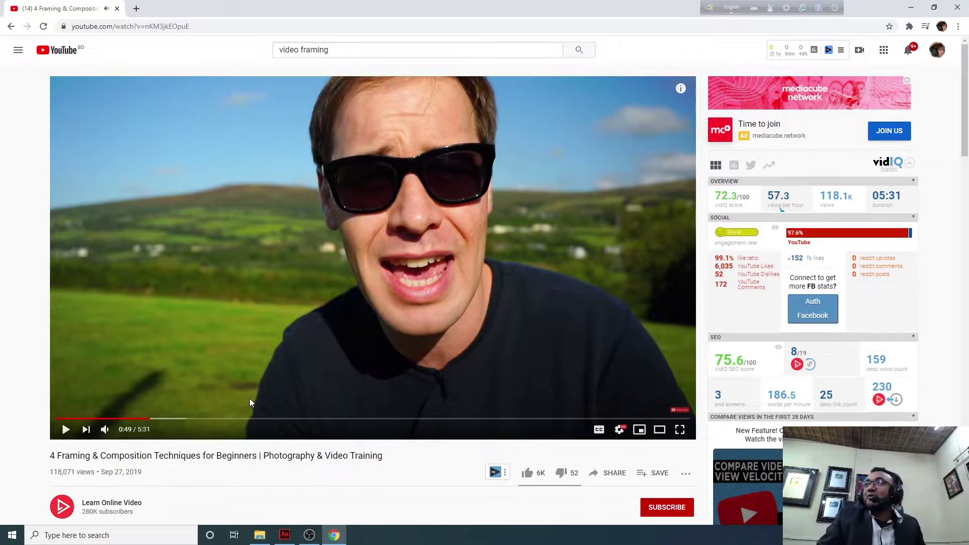
Clear the "video framing" query and search YouTube for "je pakhi ghor bojhena"
left_click(359, 53)
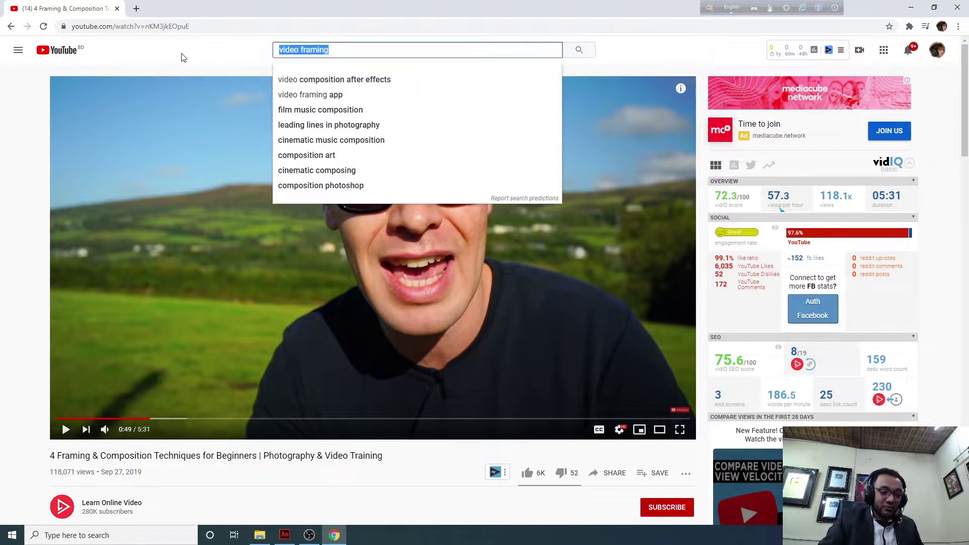
key("BackSpace")
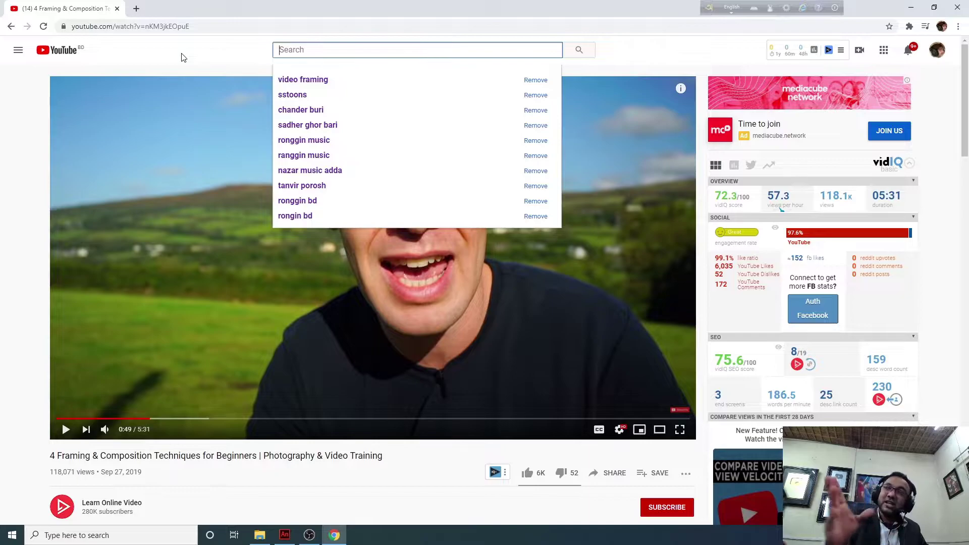
left_click(5, 181)
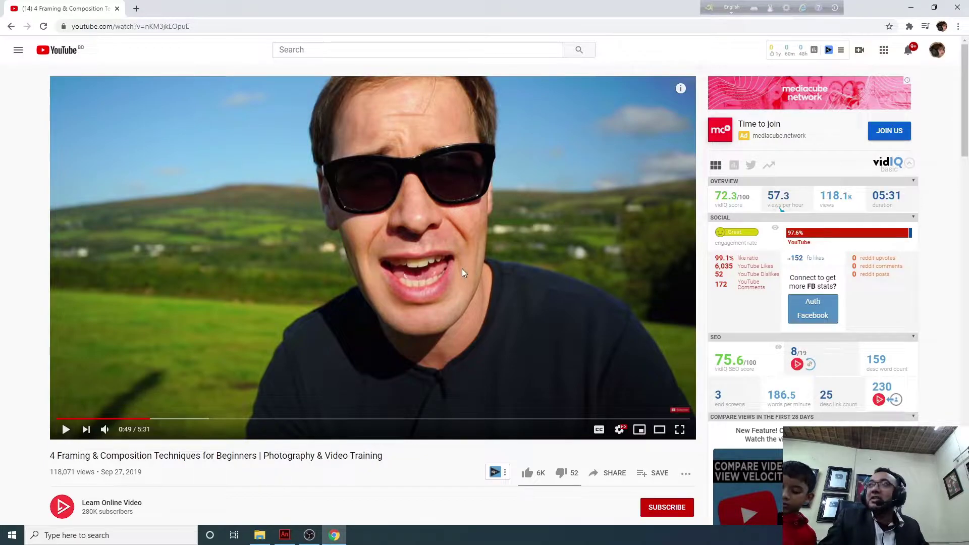
left_click(299, 49)
type("j pakhi ghor bojhena")
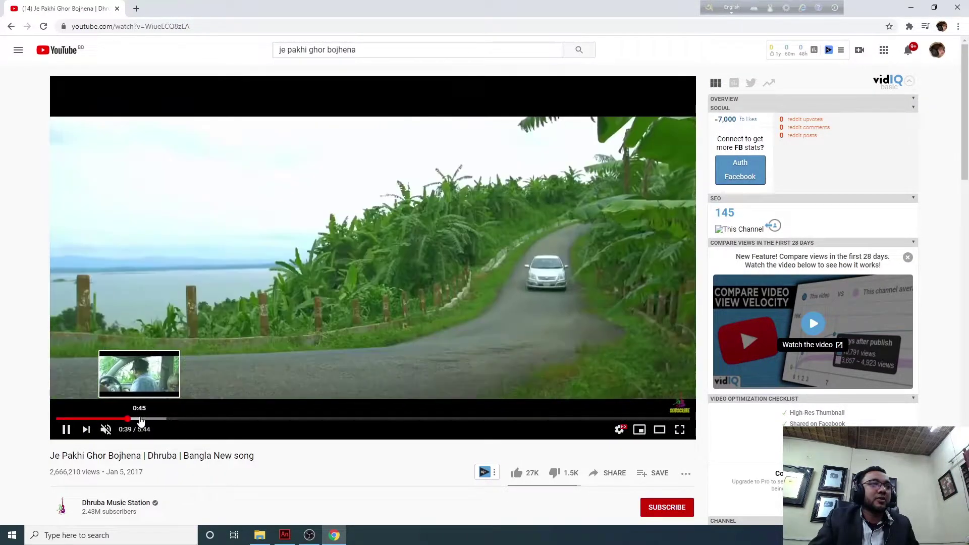
Examine the framing in the "Je Pakhi Ghor Bojhena" music video, pausing on the car shot at 0:41 and the man's close-up at 1:26
left_click(66, 430)
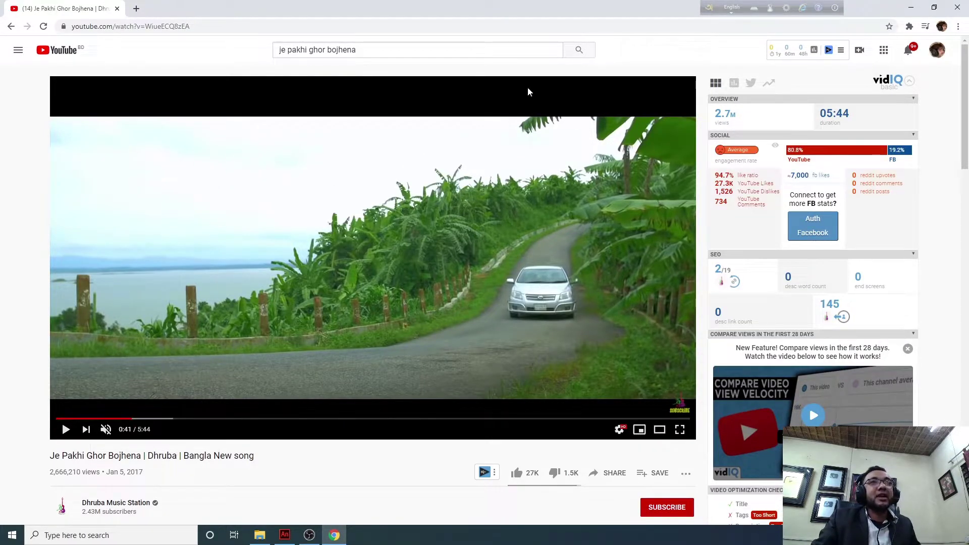
left_click(551, 266)
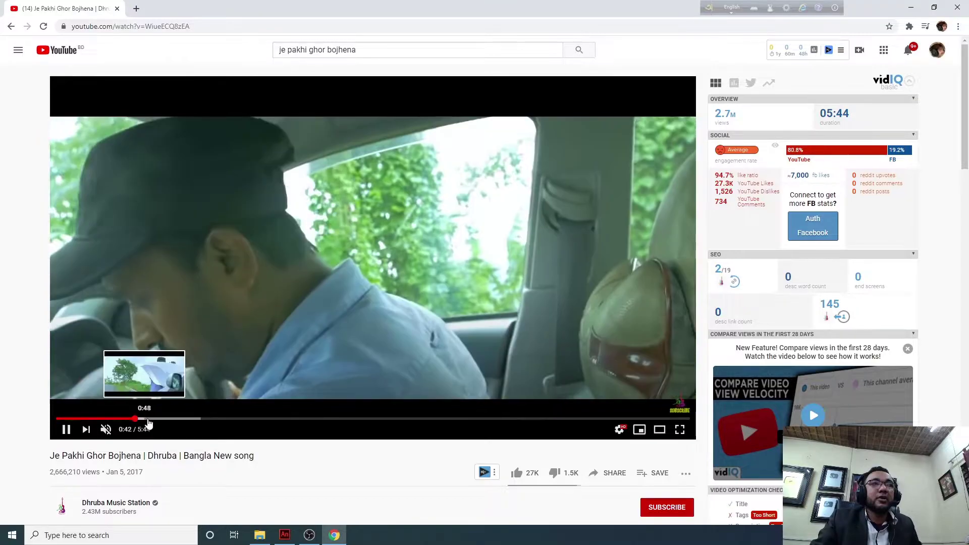
left_click(175, 419)
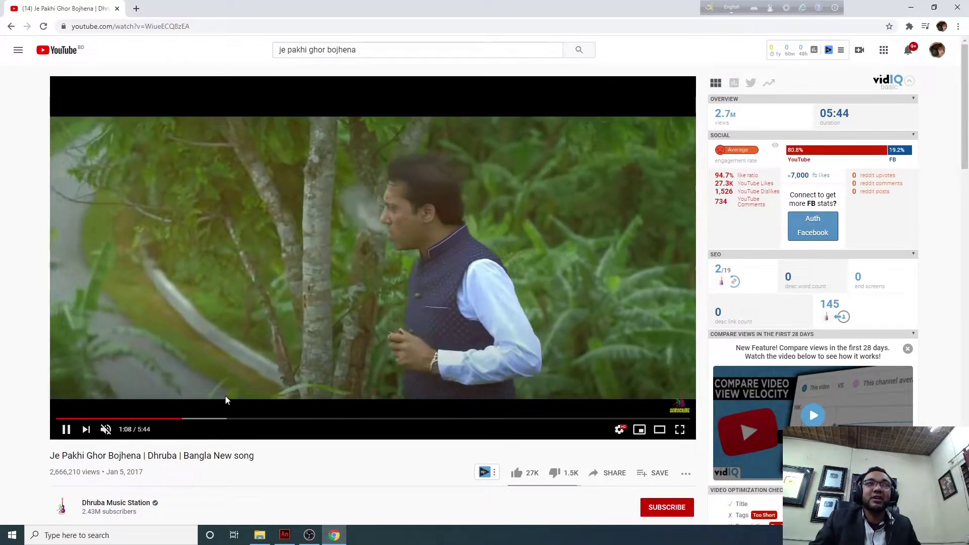
left_click(175, 419)
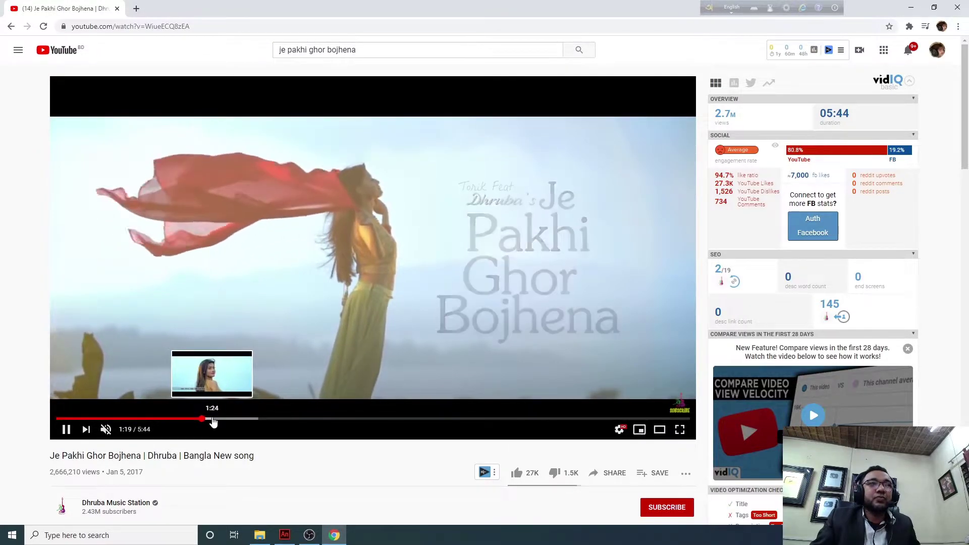
left_click(210, 420)
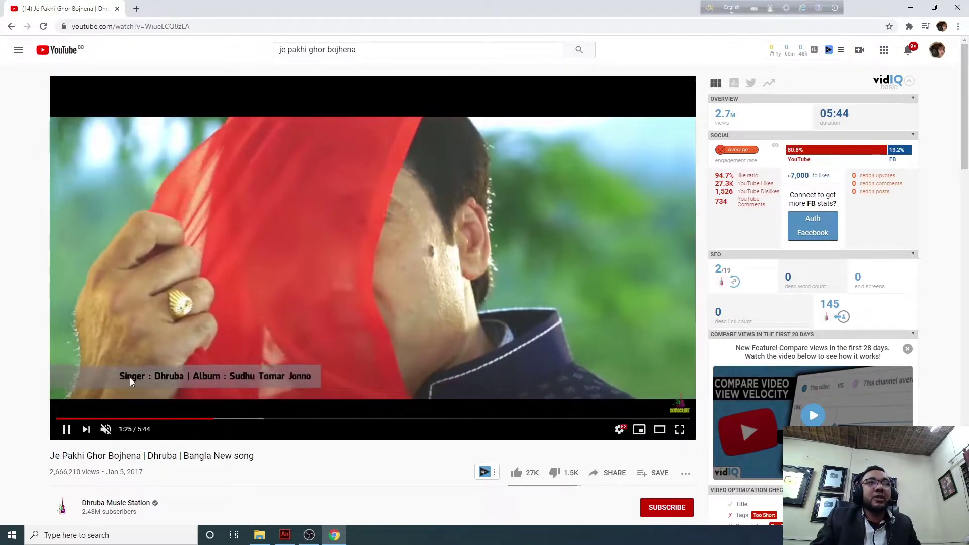
left_click(65, 429)
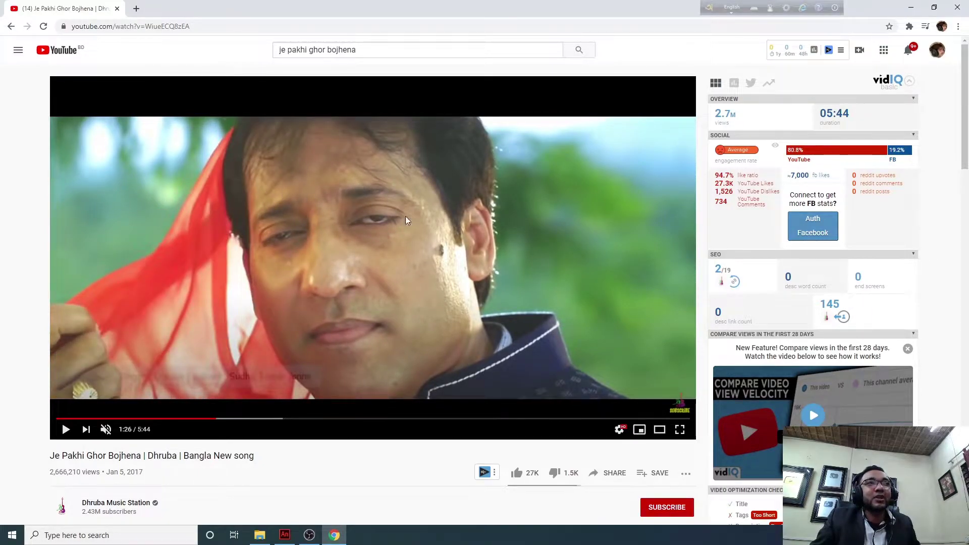
Continue the music video from about 1:40 and pause on the woman's over-the-shoulder close-up at 1:48
left_click(63, 432)
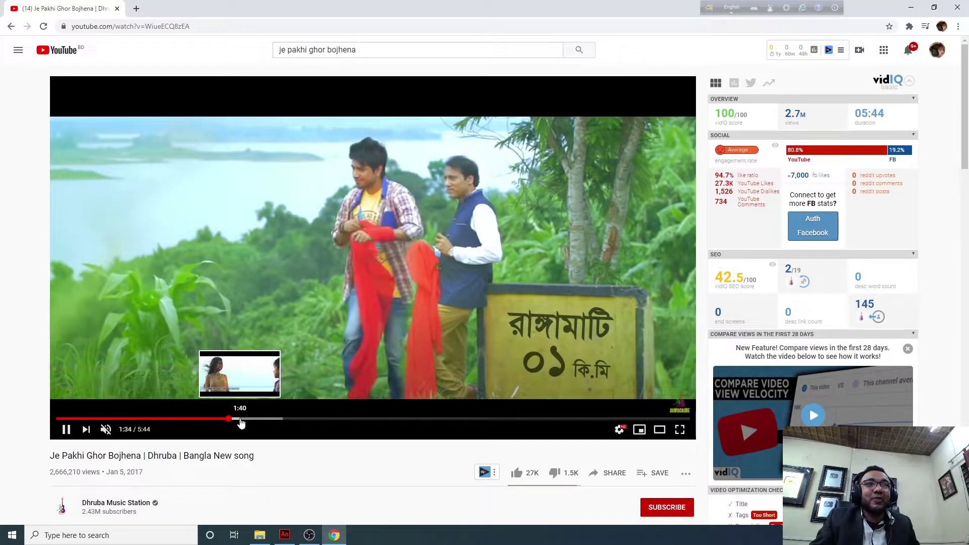
left_click(241, 419)
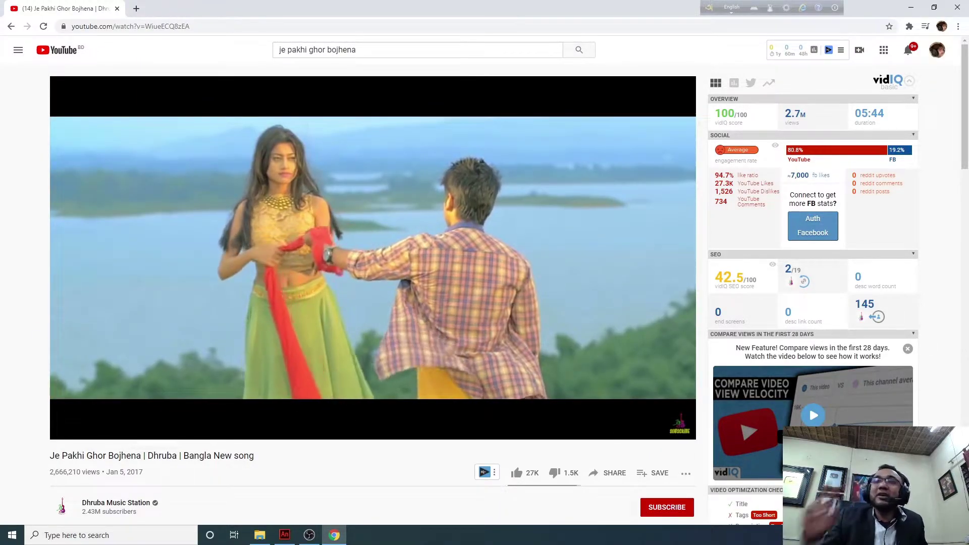
left_click(67, 431)
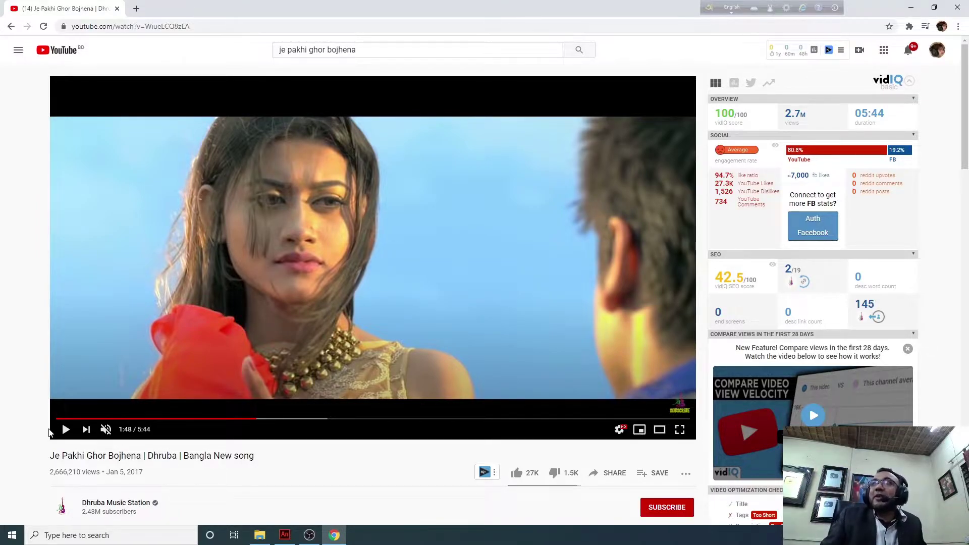
Skim the rest of the music video's shots through about 2:20 and 3:07, and pause at 4:54
left_click(66, 430)
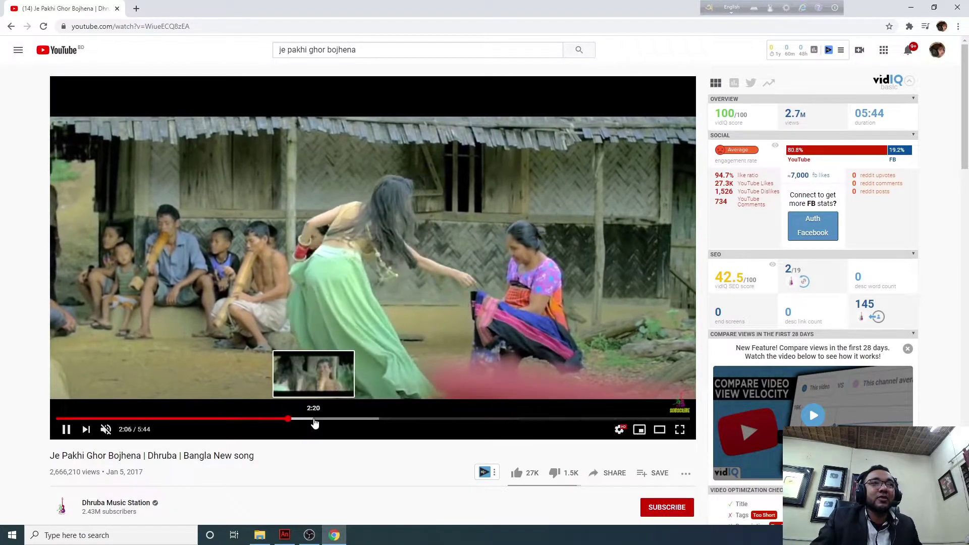
left_click(314, 419)
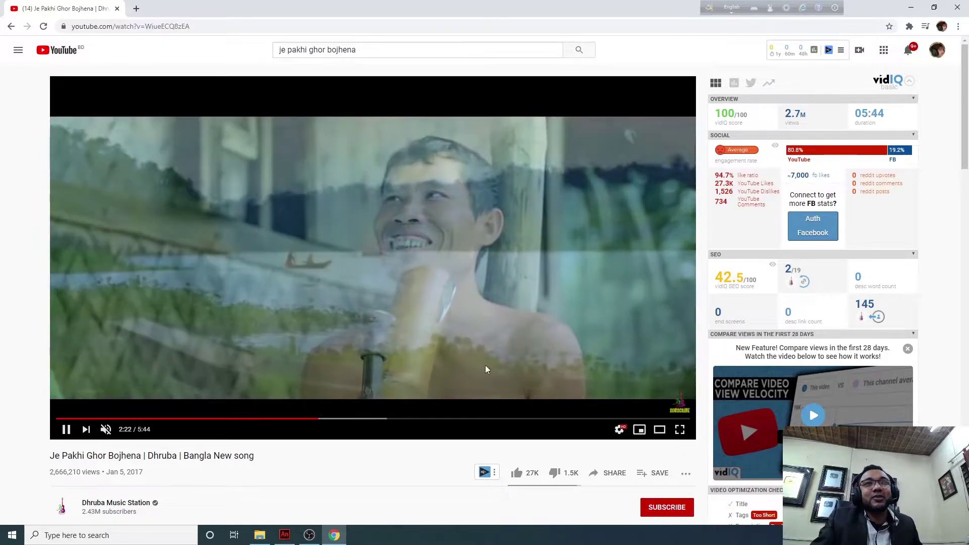
left_click(359, 419)
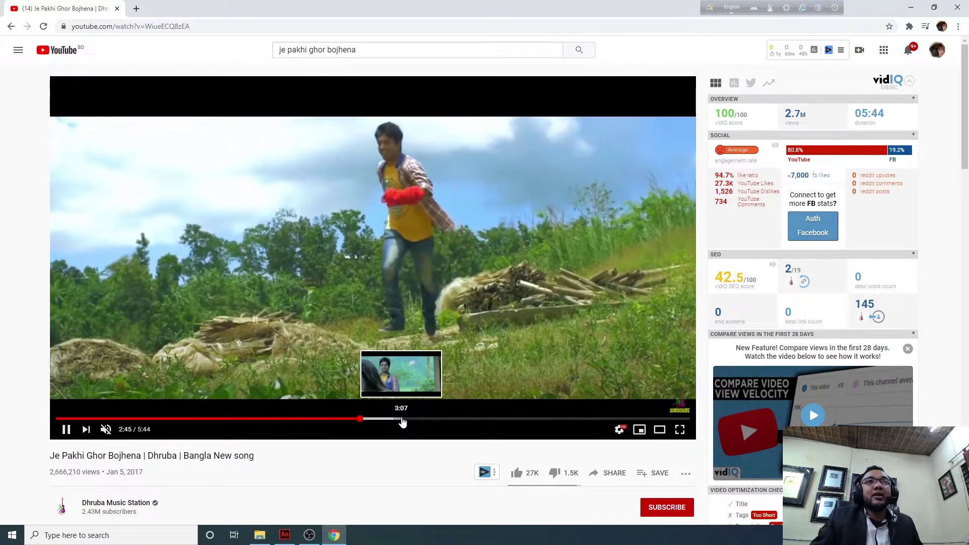
left_click(402, 419)
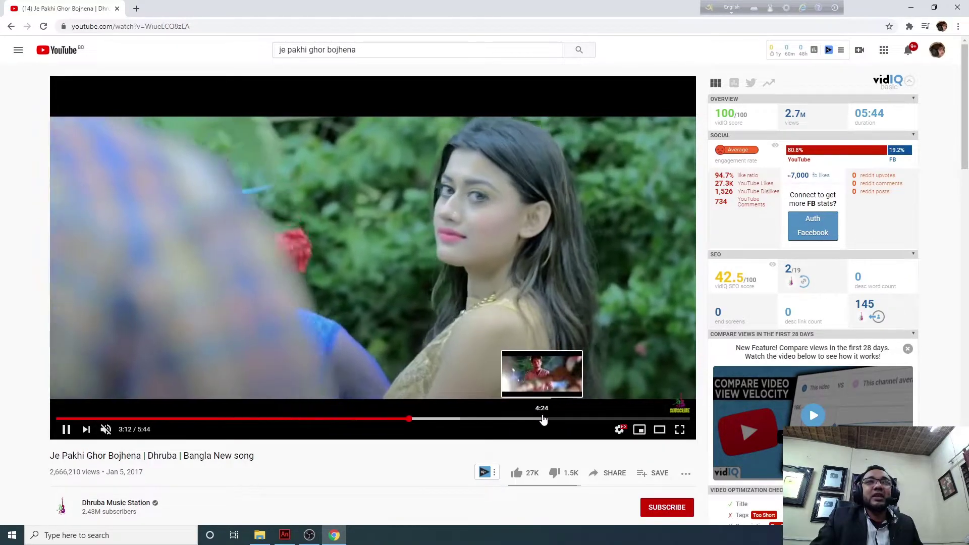
left_click(593, 419)
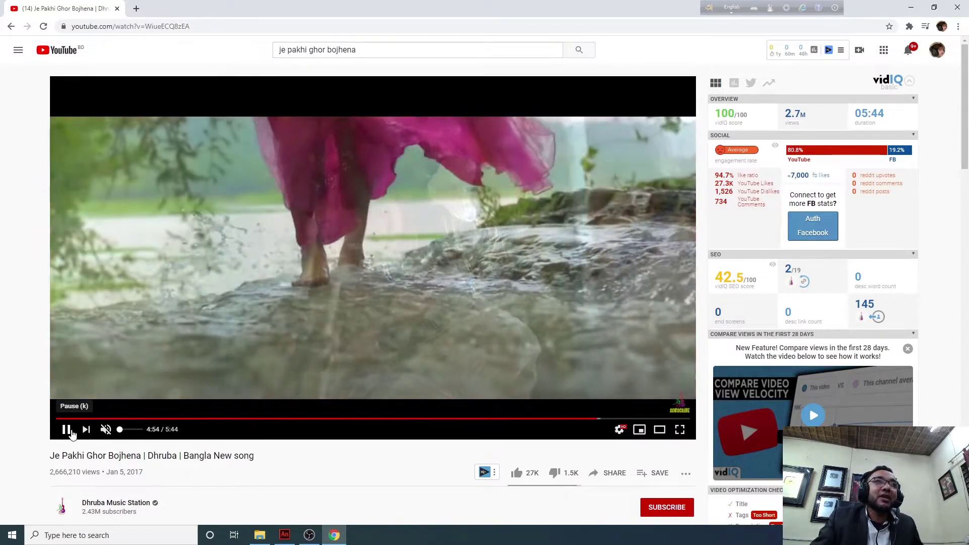
left_click(66, 430)
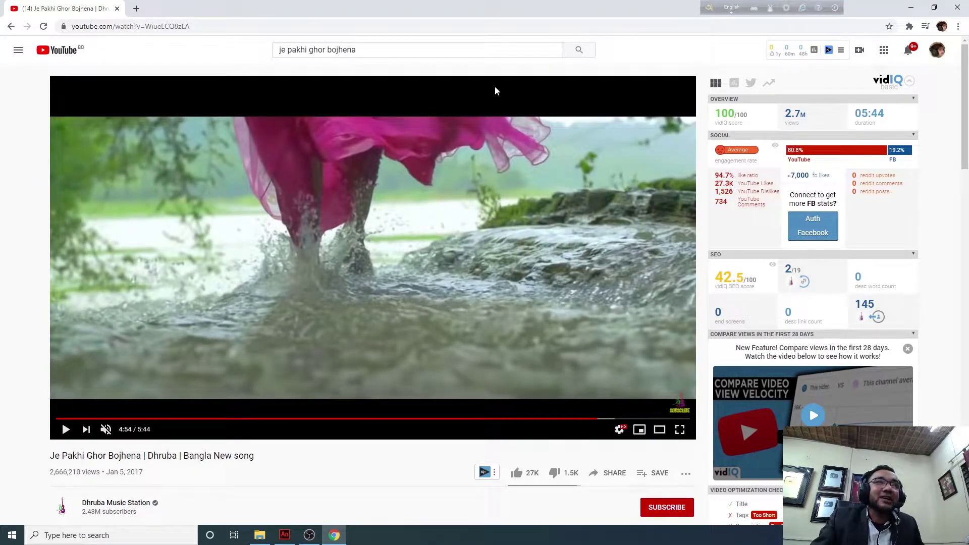
Open the suggested video "Adore Rakhio Bondhu" and examine its opening shots, pausing at 0:16
scroll(502, 334, "down", 15)
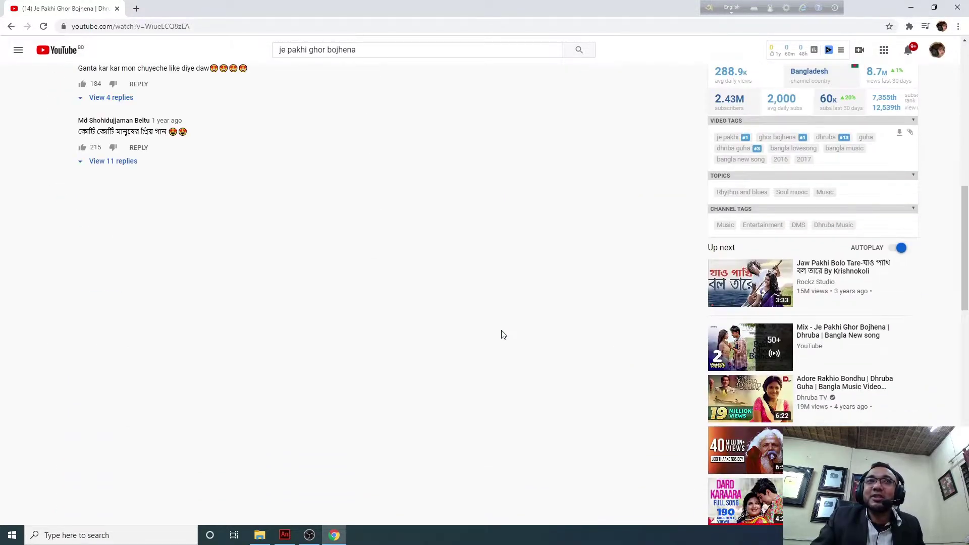
left_click(740, 301)
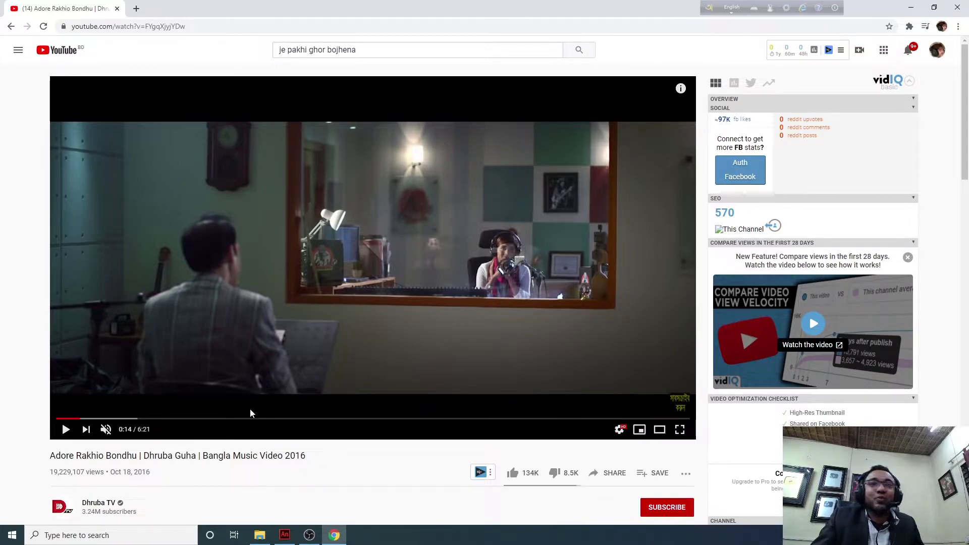
left_click(66, 430)
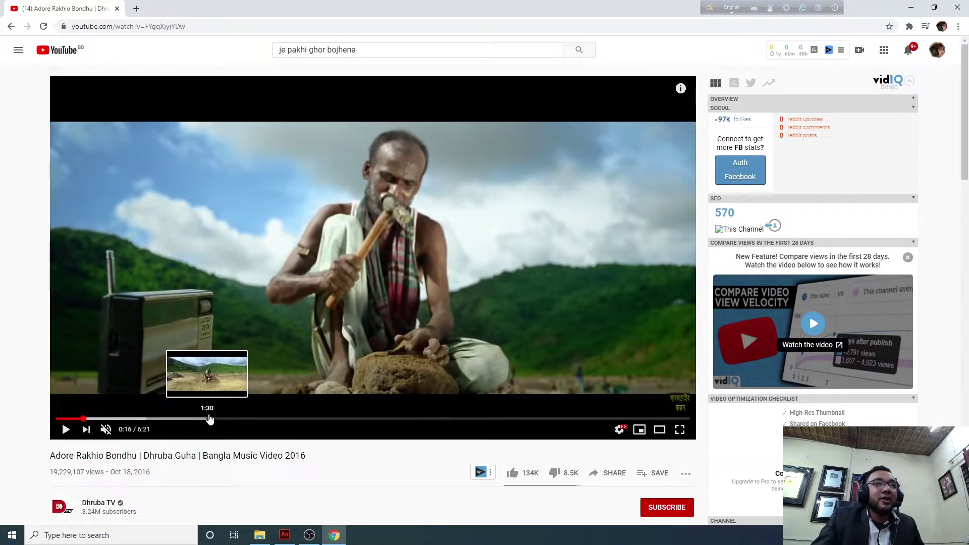
scroll(573, 479, "down", 10)
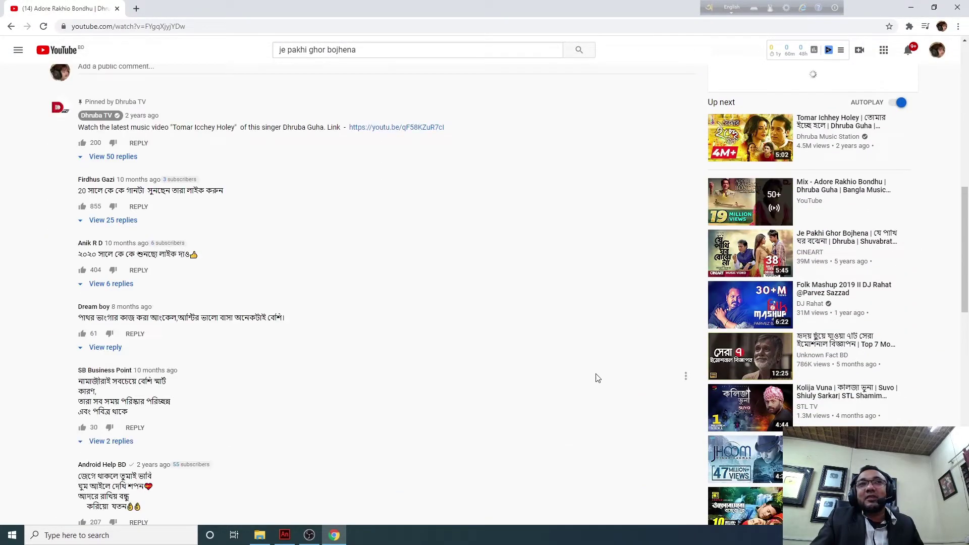
scroll(621, 392, "up", 10)
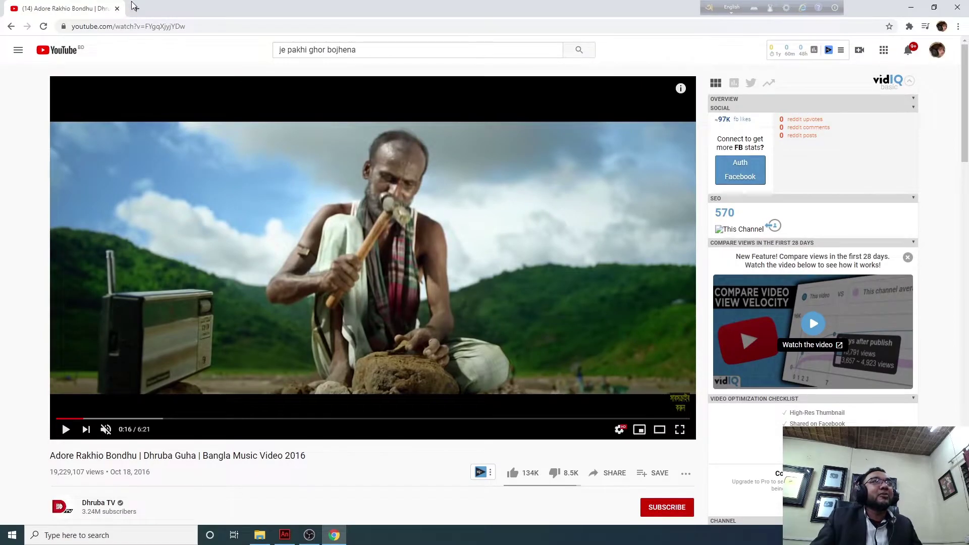
Search Google Images in a new browser tab for "video framing" and examine the composition examples
left_click(136, 9)
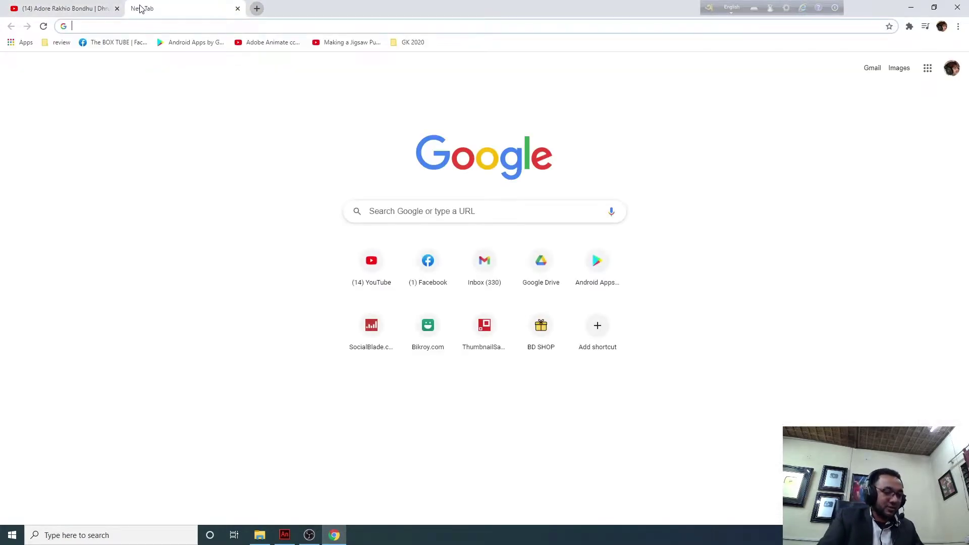
type("vide")
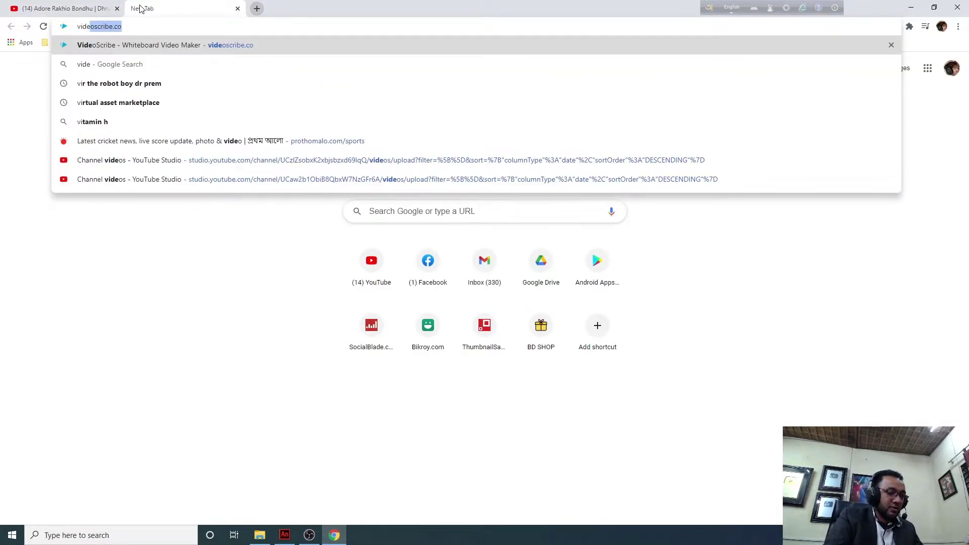
type("o framing")
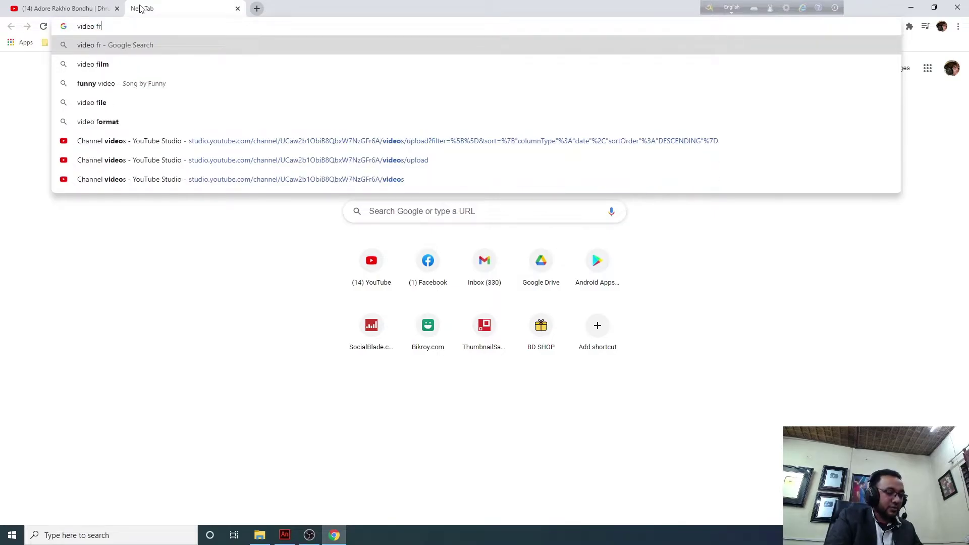
key("Return")
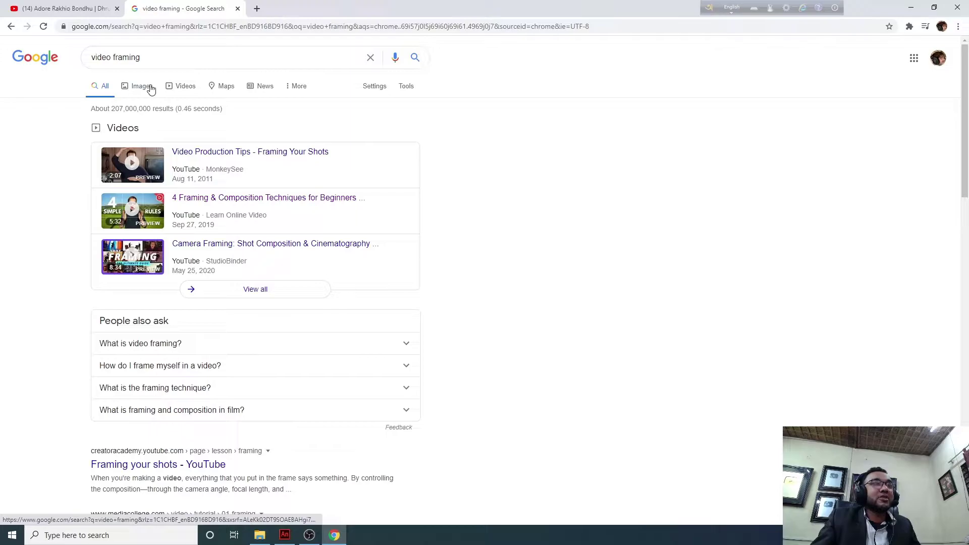
left_click(150, 88)
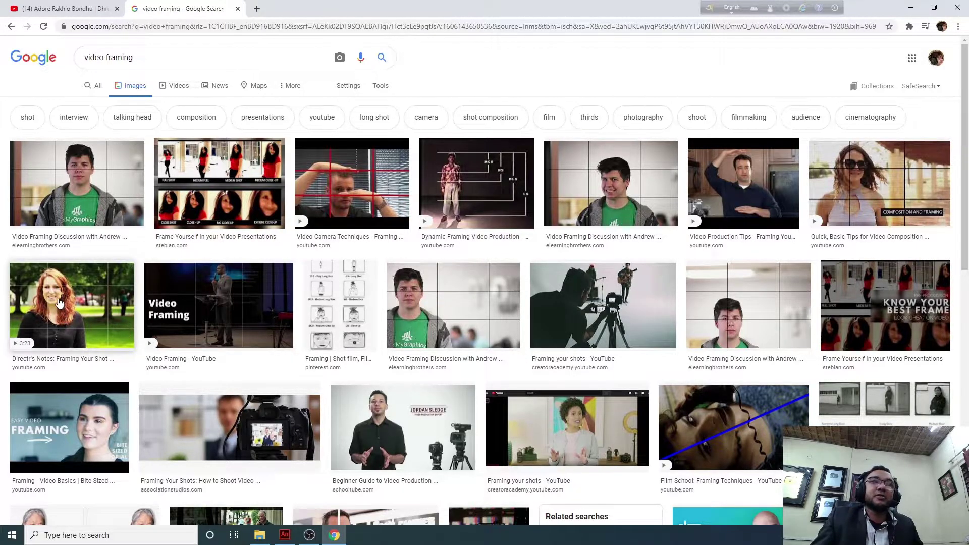
scroll(59, 303, "down", 6)
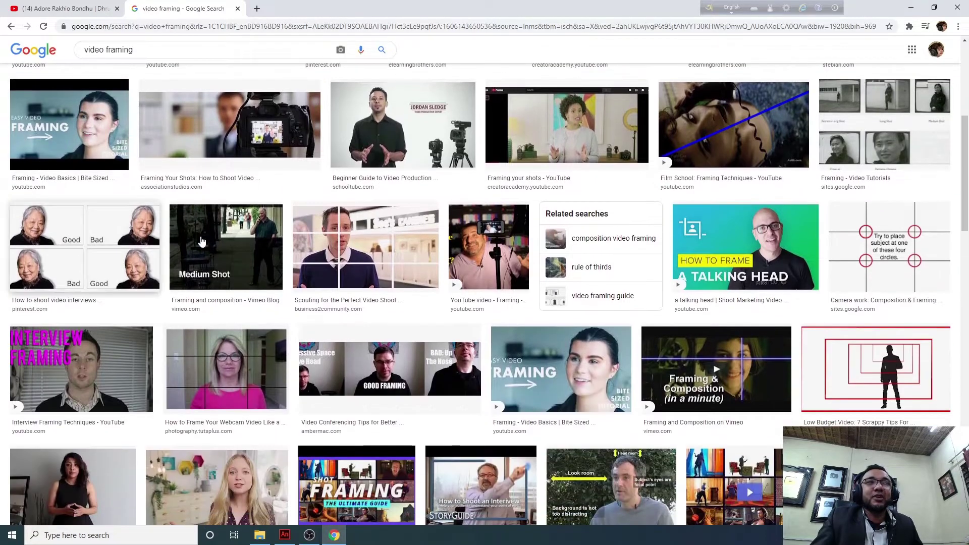
scroll(352, 228, "down", 2)
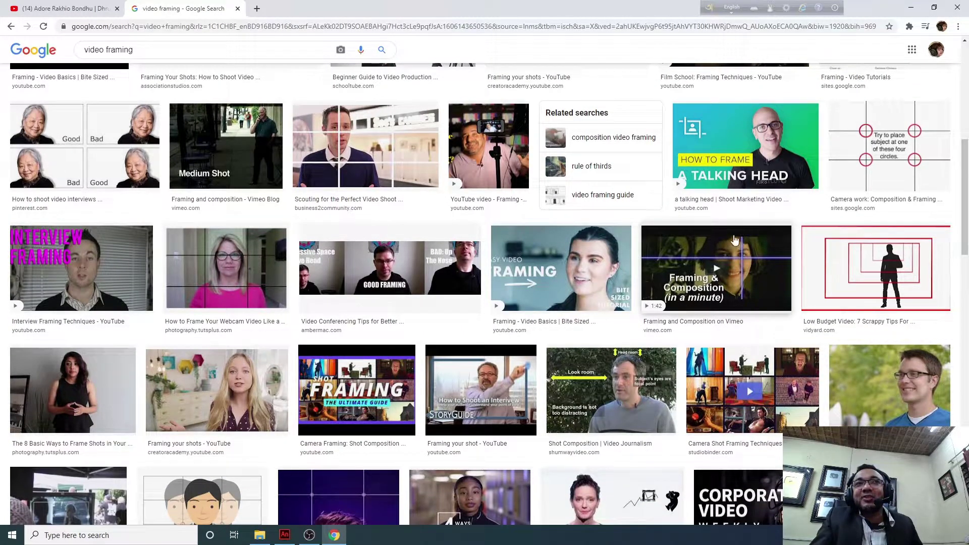
scroll(526, 294, "down", 3)
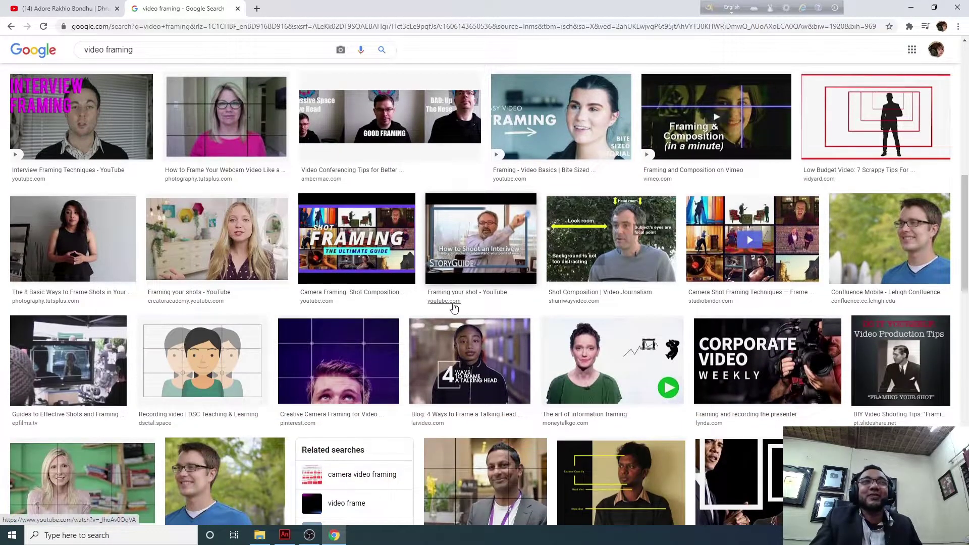
scroll(114, 389, "up", 2)
scroll(202, 479, "down", 4)
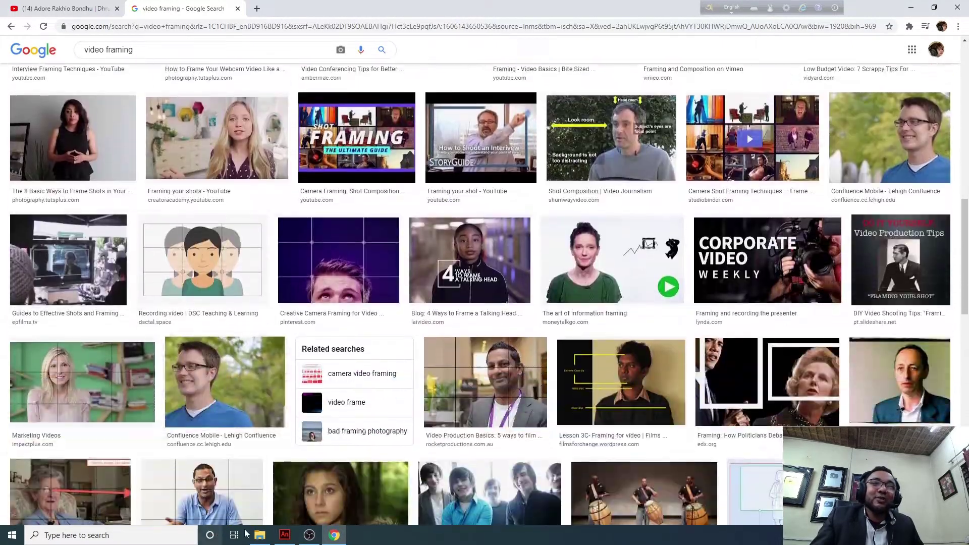
Switch to Adobe Animate, reposition the couple's shot at frame 890 to X 104.75, Y -266.10, and check it at frame 900
left_click(285, 535)
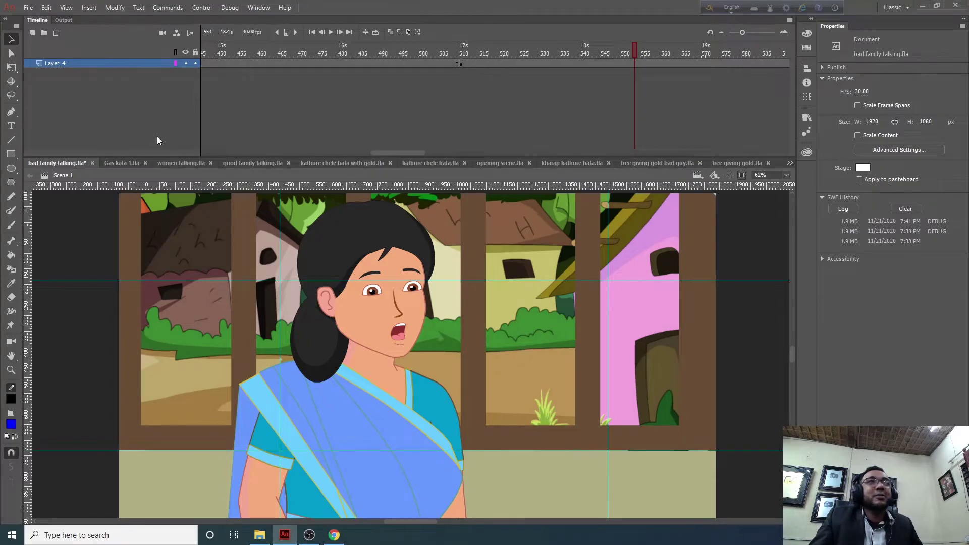
left_click_drag(270, 50, 570, 52)
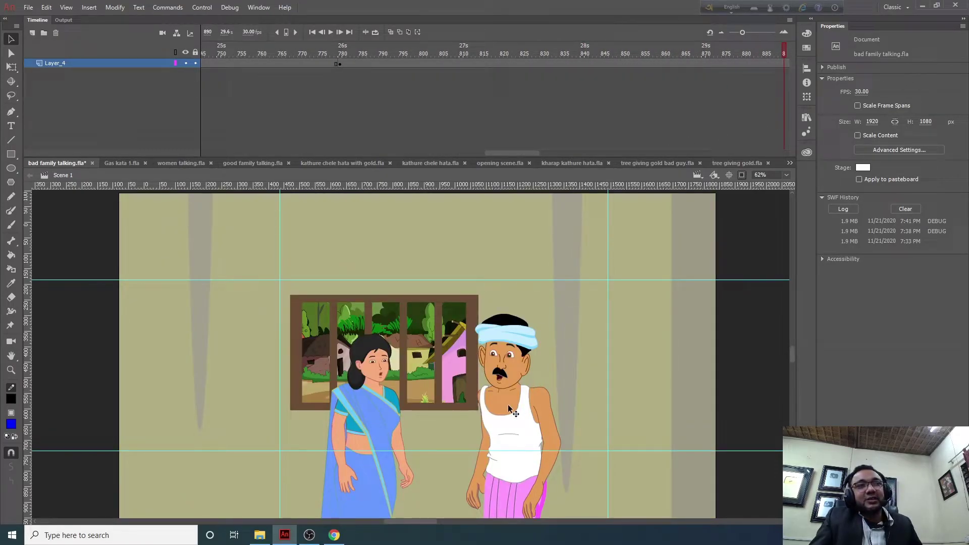
left_click_drag(507, 404, 498, 338)
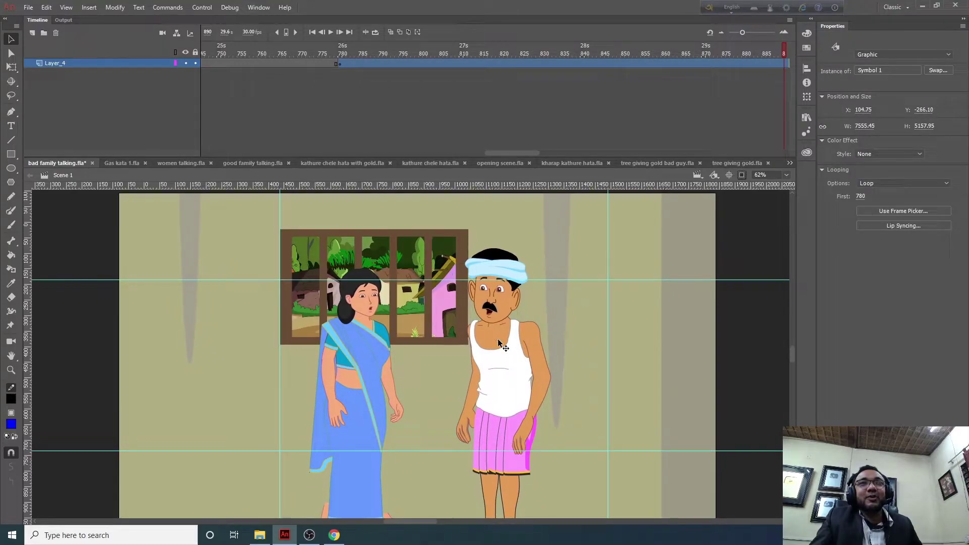
left_click_drag(690, 53, 809, 54)
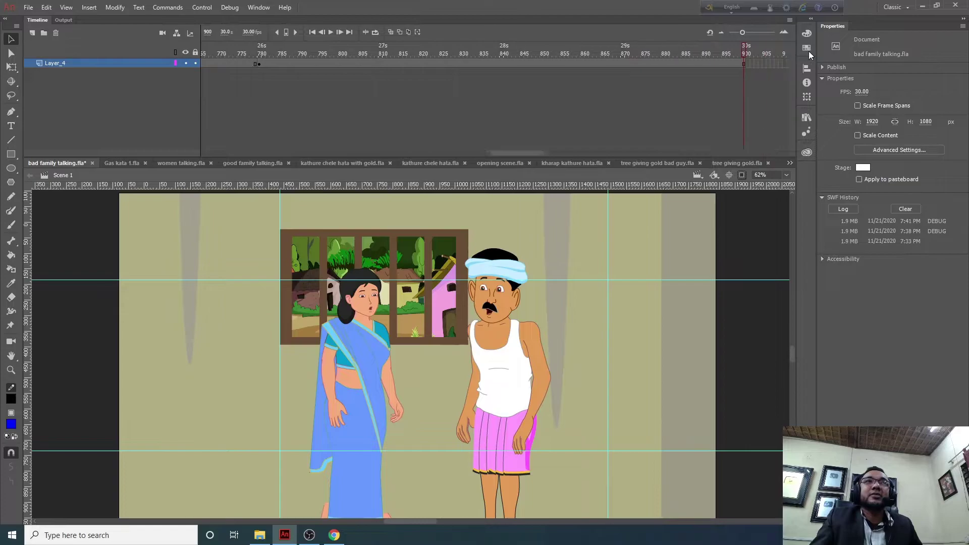
Switch to the Gas kata 1.fla document and view the boy's opening walk from frame 1 to frame 11
left_click(120, 163)
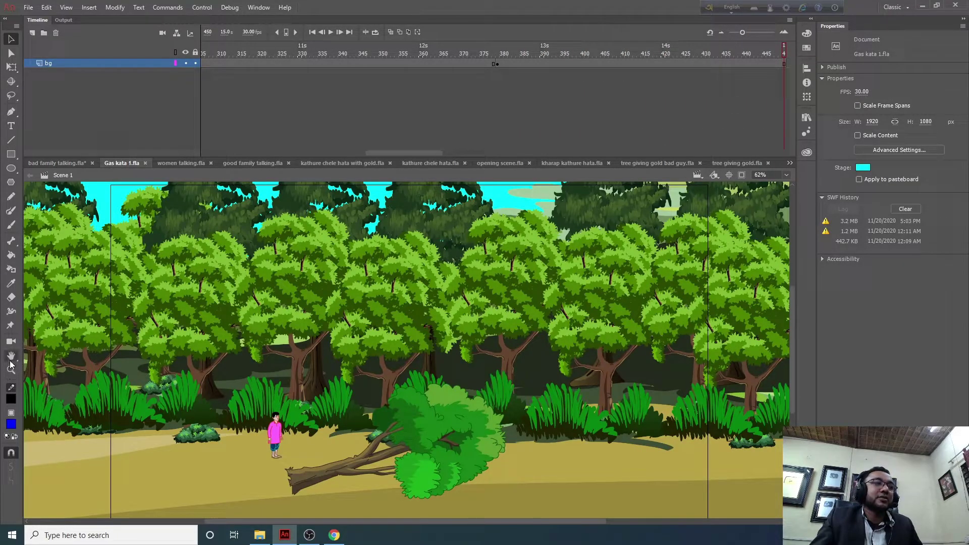
left_click_drag(406, 150, 237, 148)
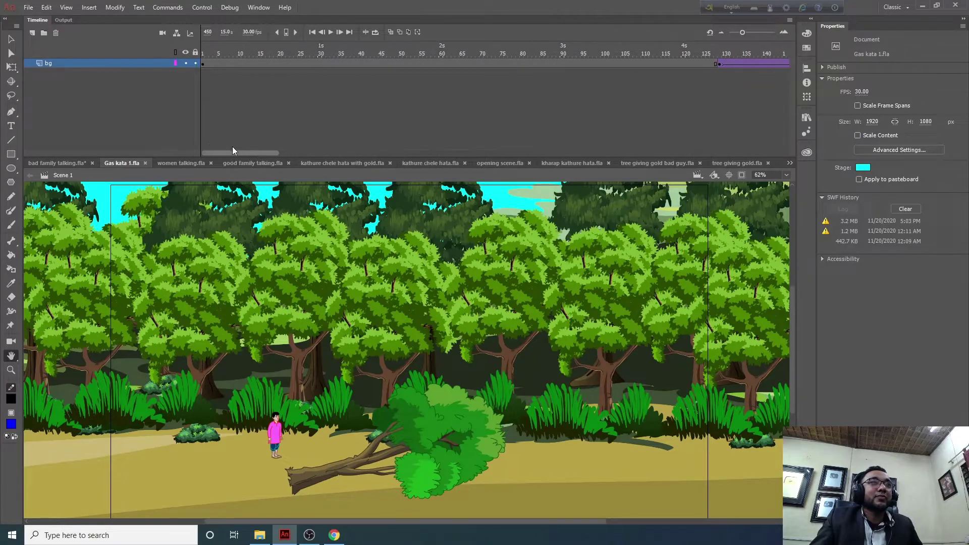
left_click(204, 53)
left_click_drag(201, 53, 242, 141)
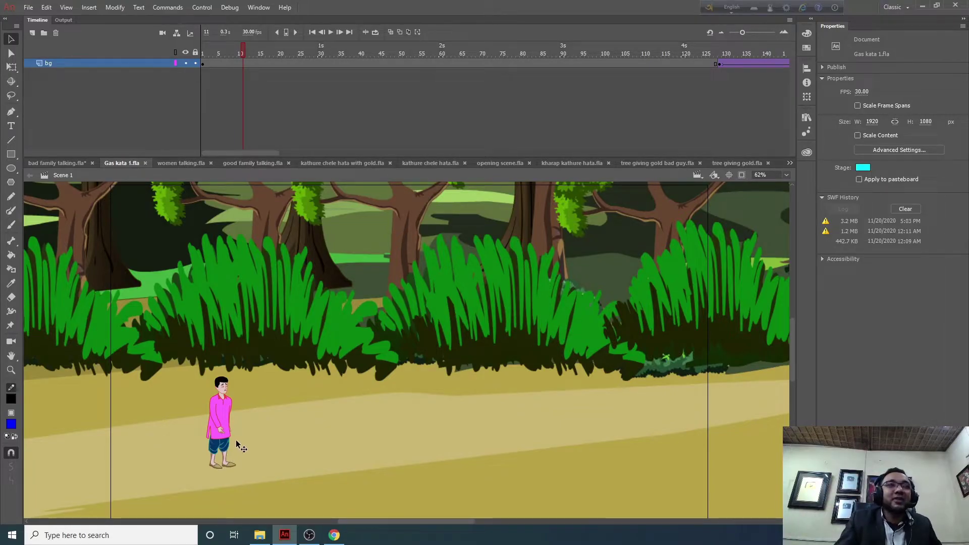
Open the boy's nested symbol boy2b copy 8 for editing and examine its walk-cycle layers at frame 8
double_click(224, 448)
double_click(215, 458)
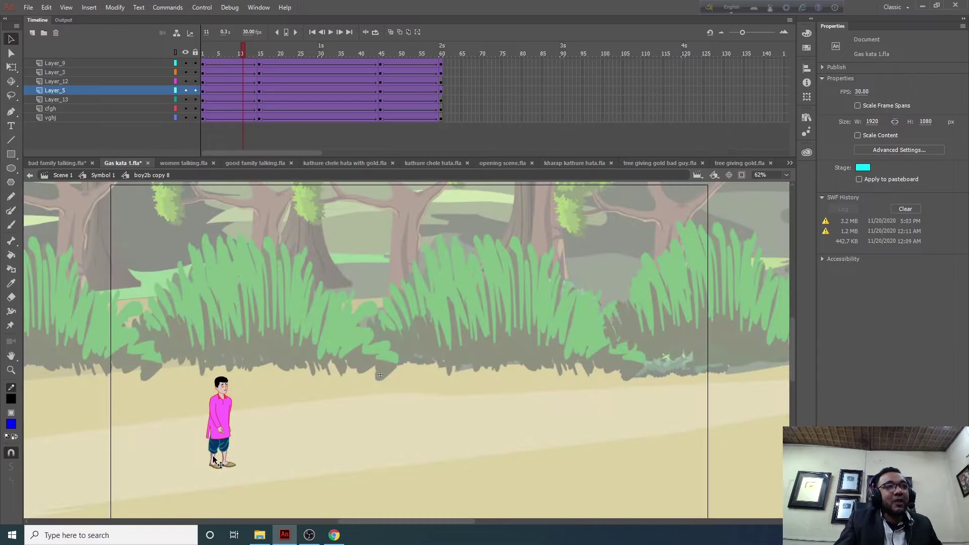
double_click(213, 459)
left_click(214, 463)
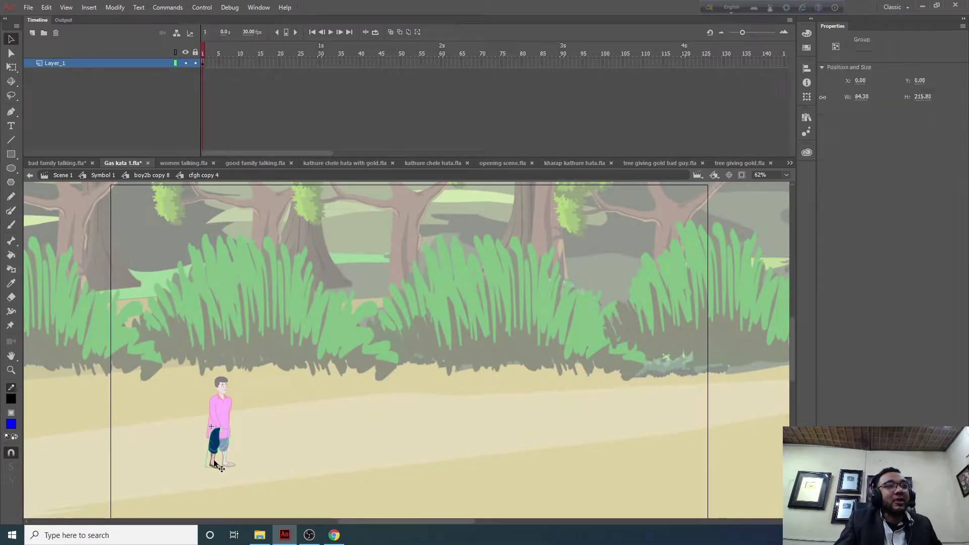
left_click(151, 175)
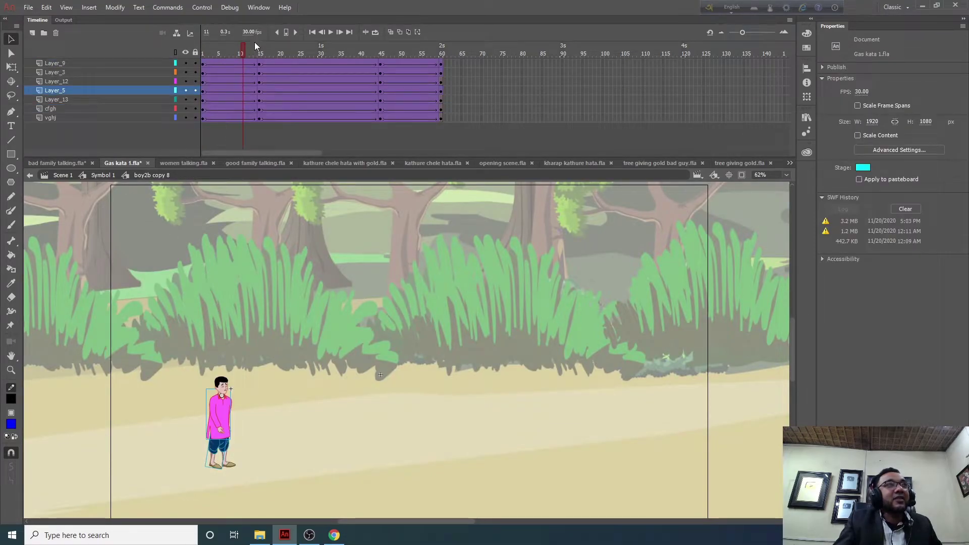
mouse_move(243, 49)
left_mouse_down()
mouse_move(228, 49)
mouse_move(268, 49)
mouse_move(231, 50)
left_mouse_up()
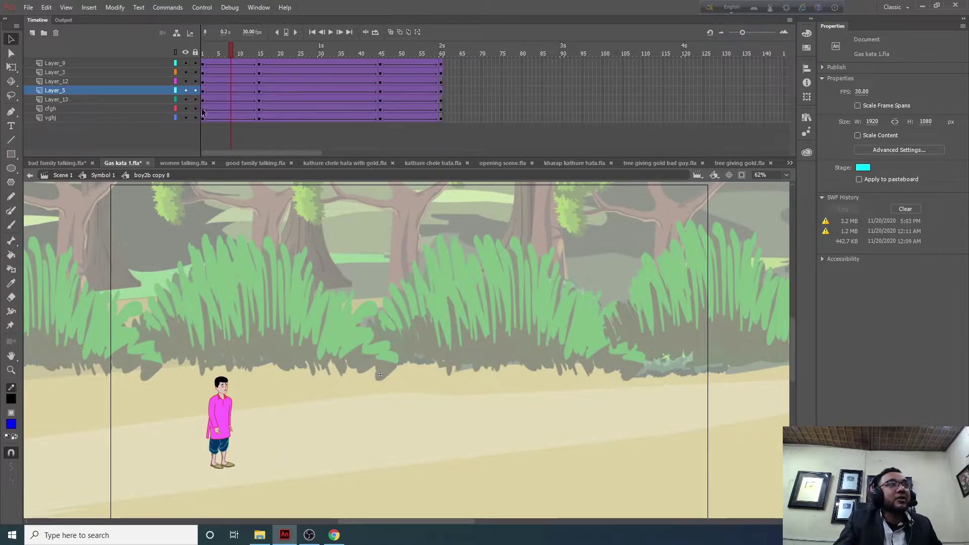
left_click(186, 91)
left_click(186, 90)
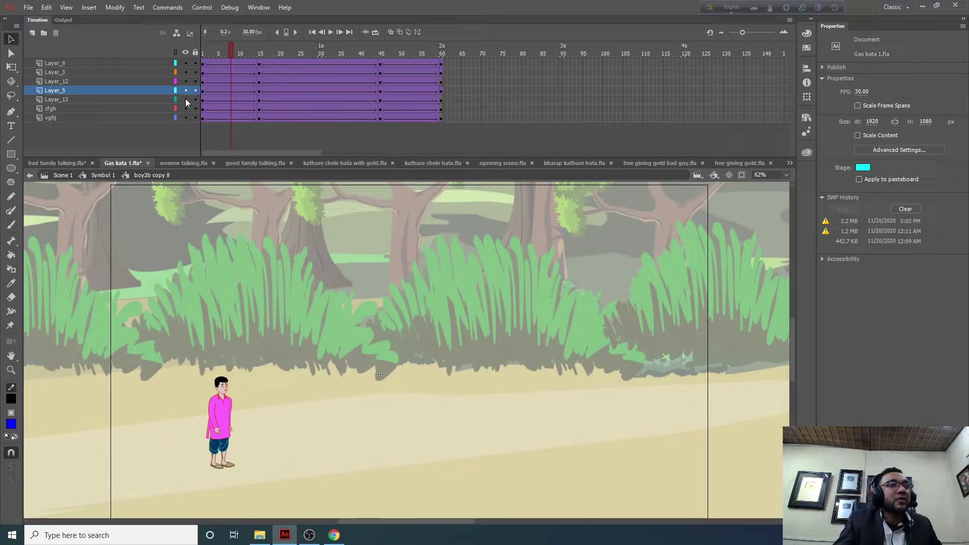
Speed up the boy's walk cycle by removing frames between the keyframes on all layers, shortening it to 33 frames
left_click_drag(226, 63, 240, 122)
right_click(240, 122)
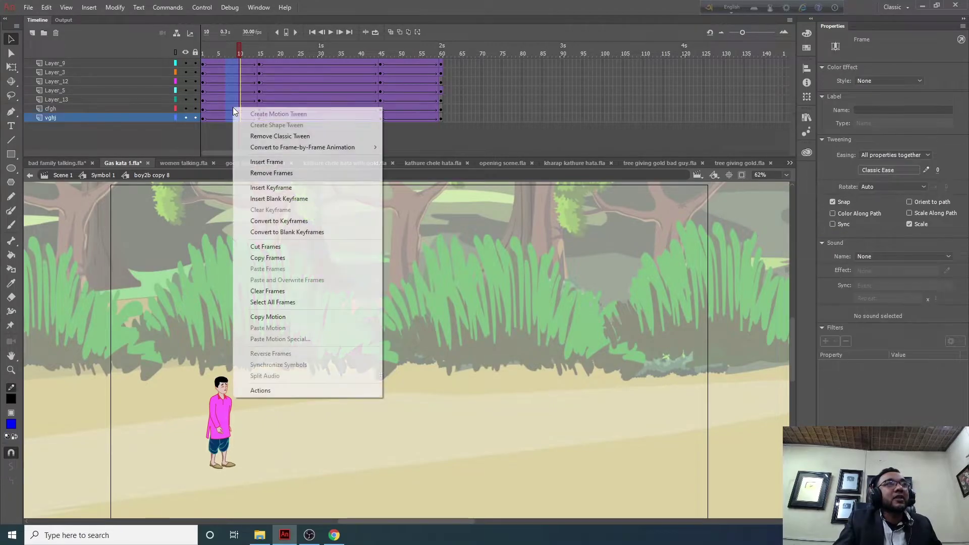
left_click(303, 173)
left_click_drag(267, 60, 332, 121)
right_click(305, 98)
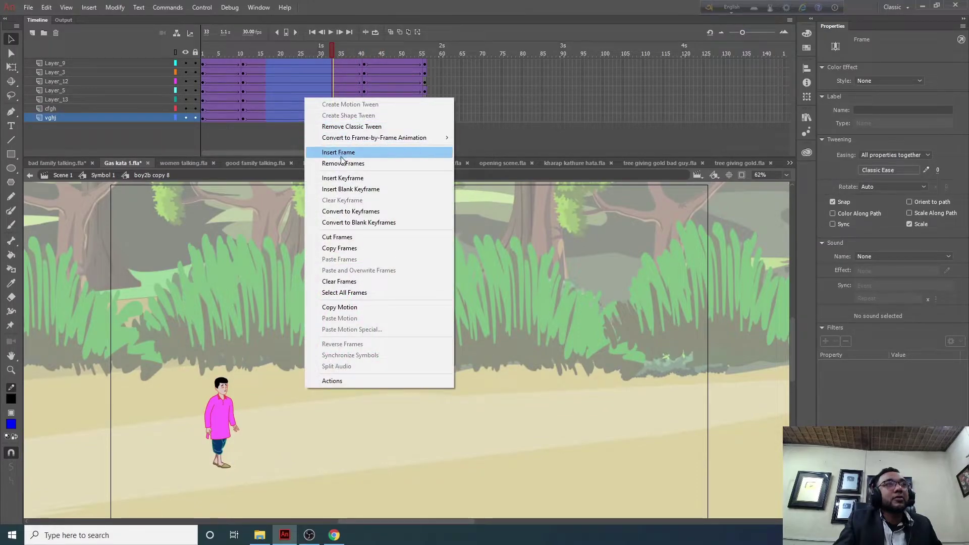
left_click(341, 163)
left_click_drag(312, 64, 334, 120)
right_click(328, 105)
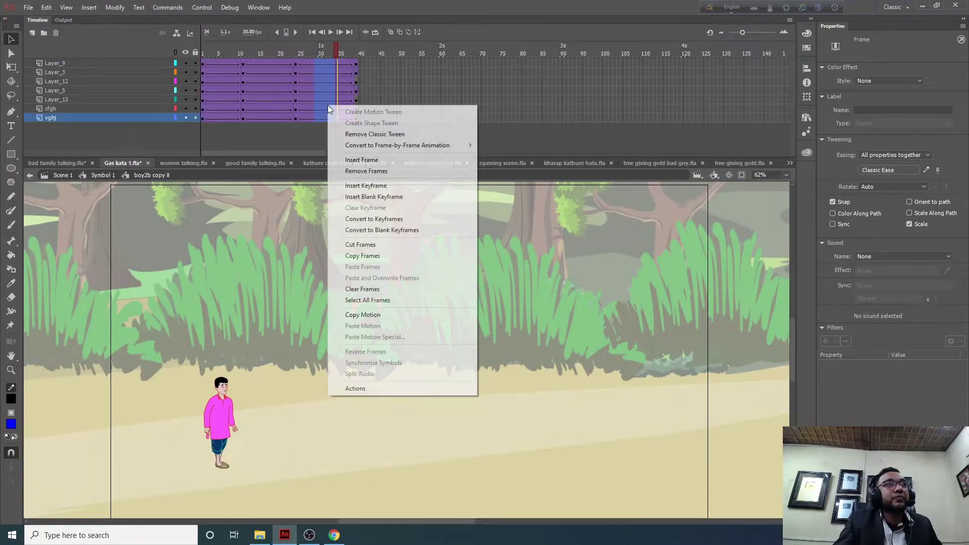
left_click(358, 174)
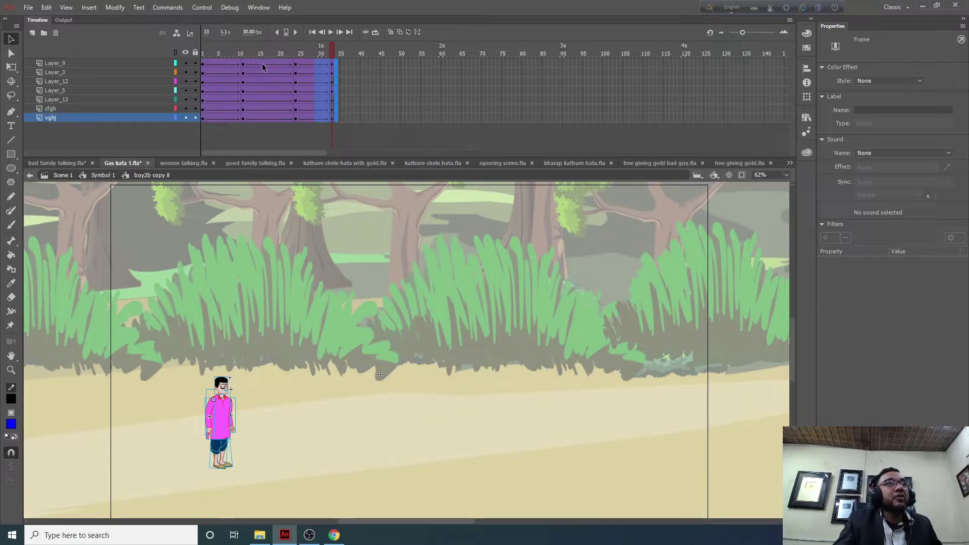
Return to Scene 1 and play the forest animation from frame 1, pausing at frames 162 and 280 to check the shots
left_click(96, 176)
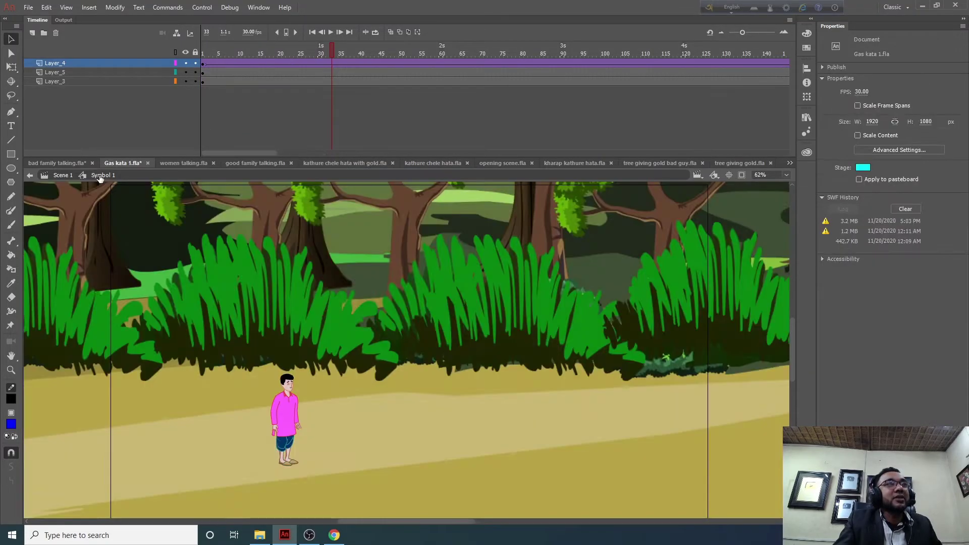
left_click(61, 175)
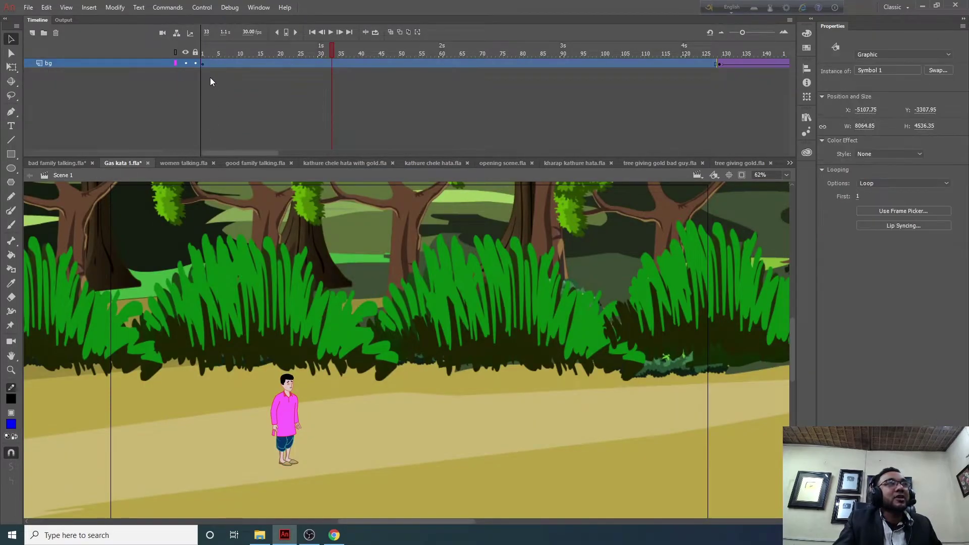
left_click(204, 52)
left_click(331, 33)
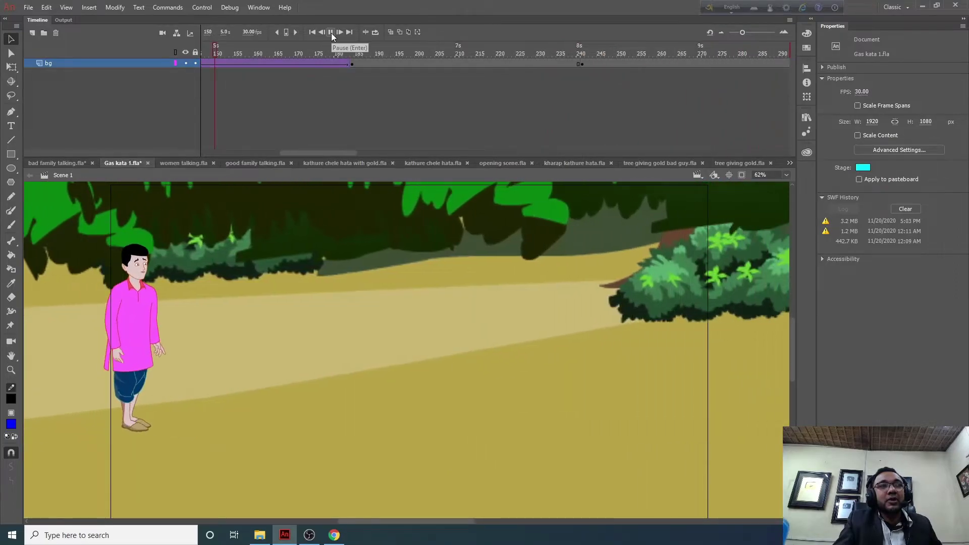
left_click(331, 32)
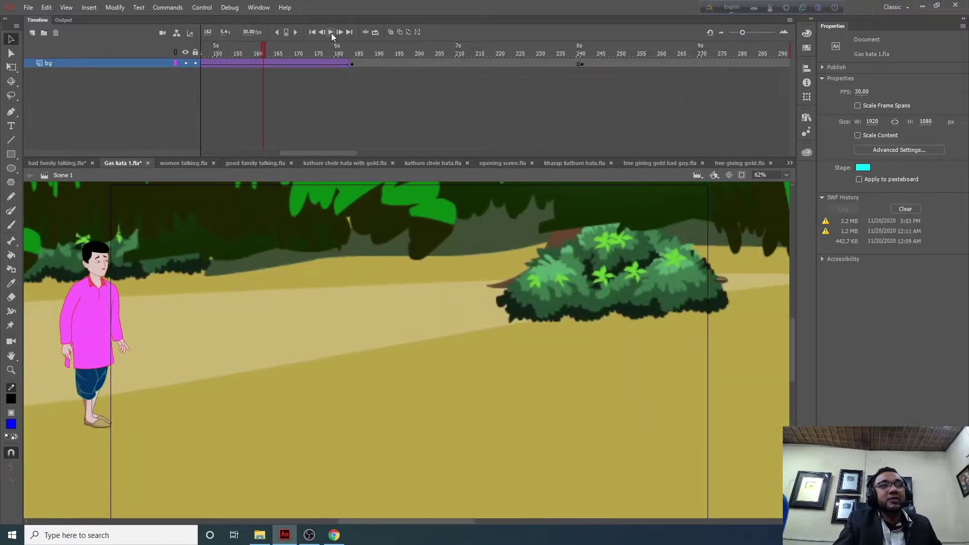
left_click(331, 32)
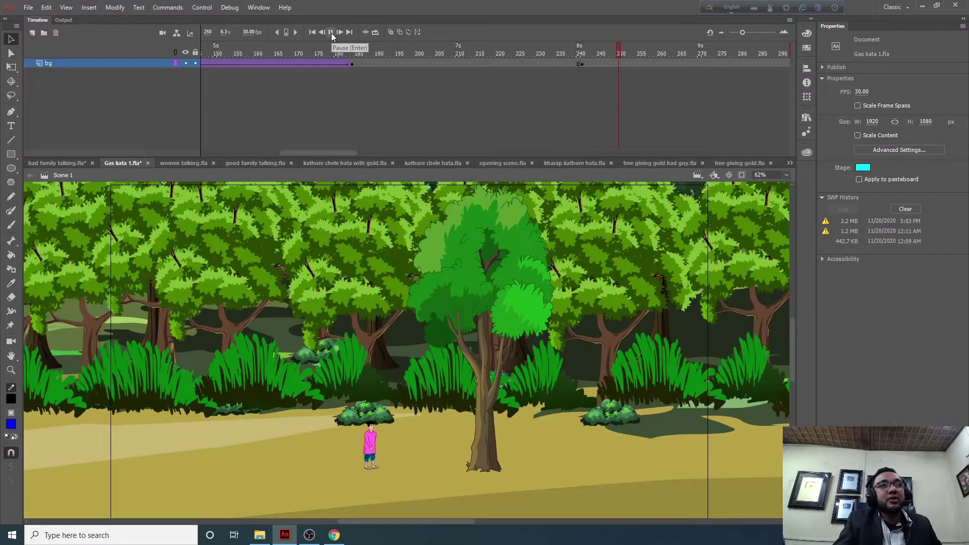
left_click(331, 33)
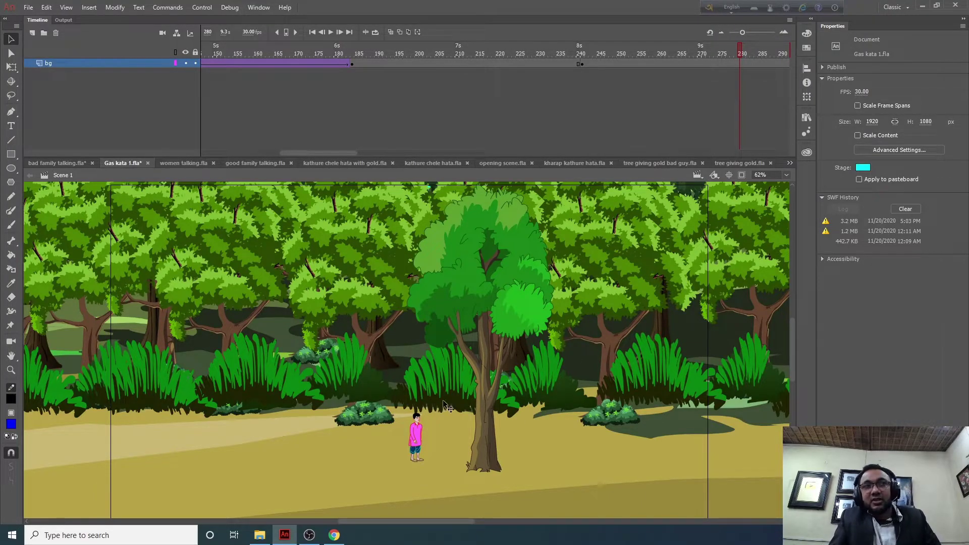
Scrub through Scene 1 from the start, checking the framing at frame 239 and the falling tree at frame 405
left_click_drag(295, 152, 217, 152)
left_click(204, 50)
left_click_drag(204, 51, 295, 81)
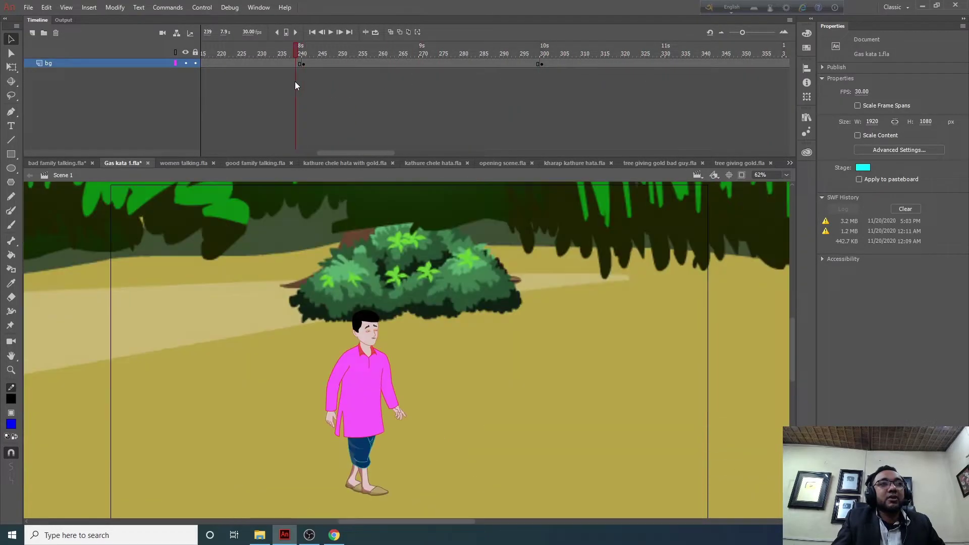
left_click(437, 290)
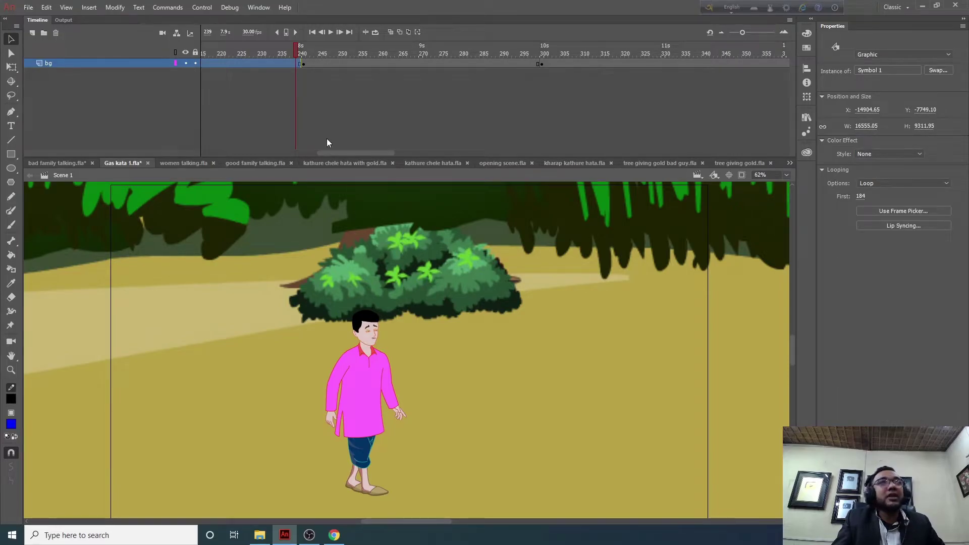
left_click(297, 50)
left_click_drag(295, 49, 440, 33)
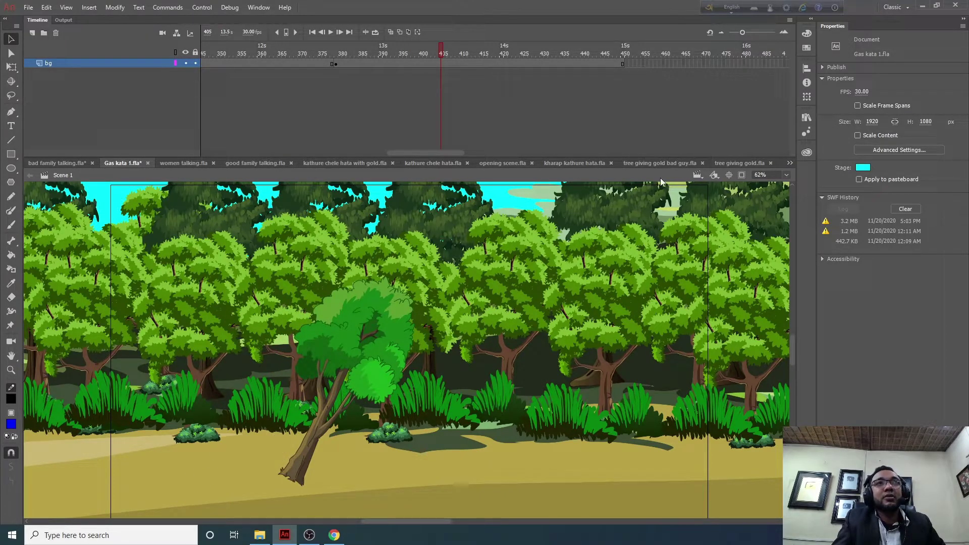
Examine the falling tree inside Symbol 1 at frame 400 and its tree symbol, and return to Scene 1
double_click(352, 347)
left_click_drag(442, 54, 473, 50)
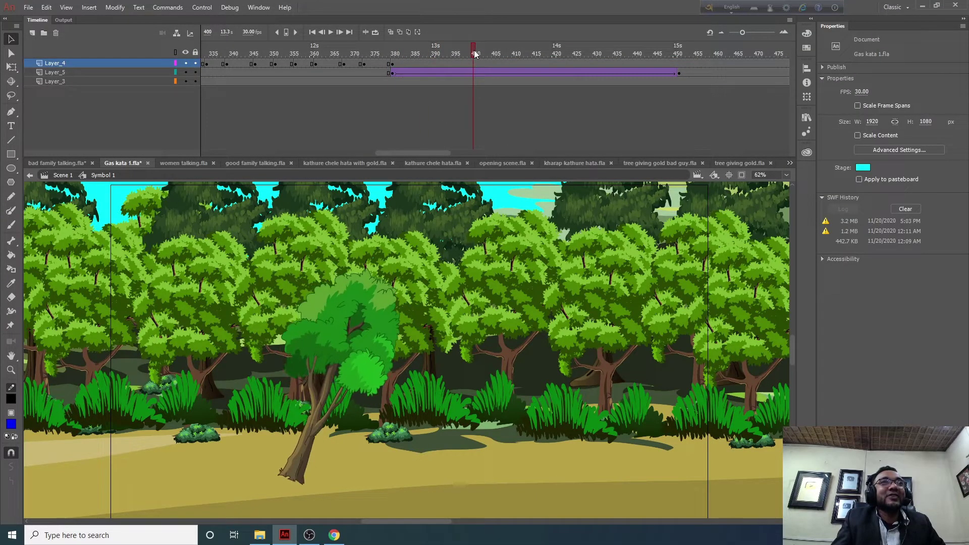
double_click(333, 399)
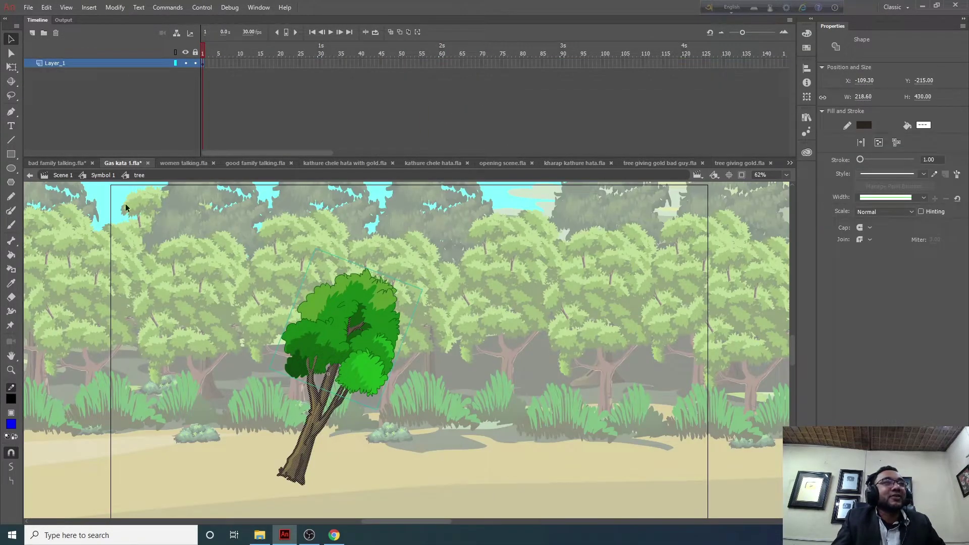
left_click(56, 178)
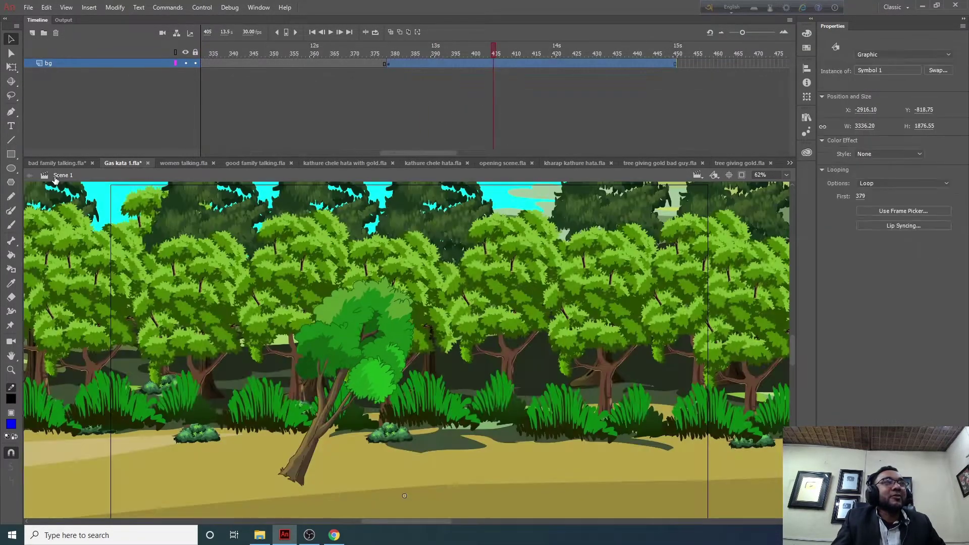
Clip the content outside the stage and open Symbol 1 for editing at the axe shot, frame 348
left_click(741, 174)
left_click_drag(494, 50, 666, 63)
double_click(416, 436)
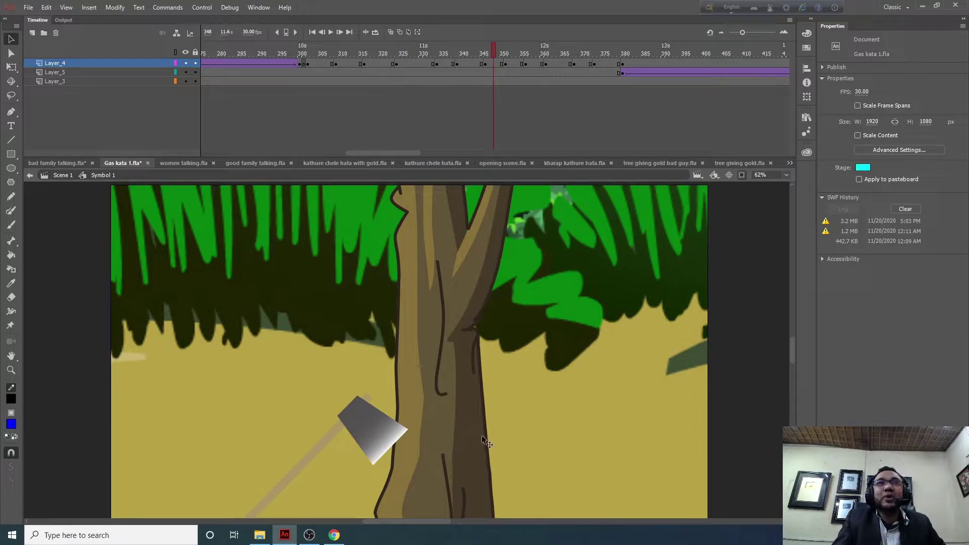
Add a new layer with a keyframe at frame 348 and draw a short Pencil cut mark on the trunk along the axe blade's edge
left_click(33, 33)
left_click(495, 67)
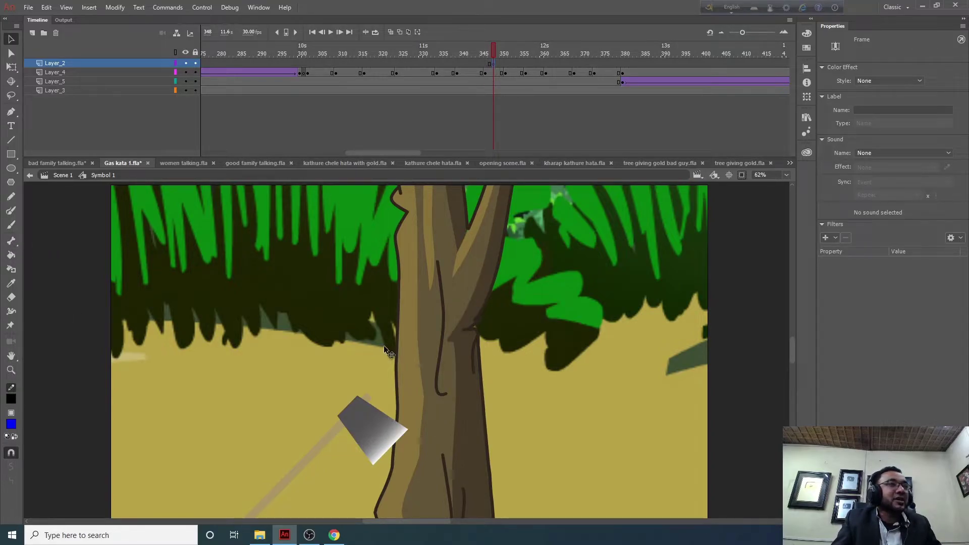
key("s")
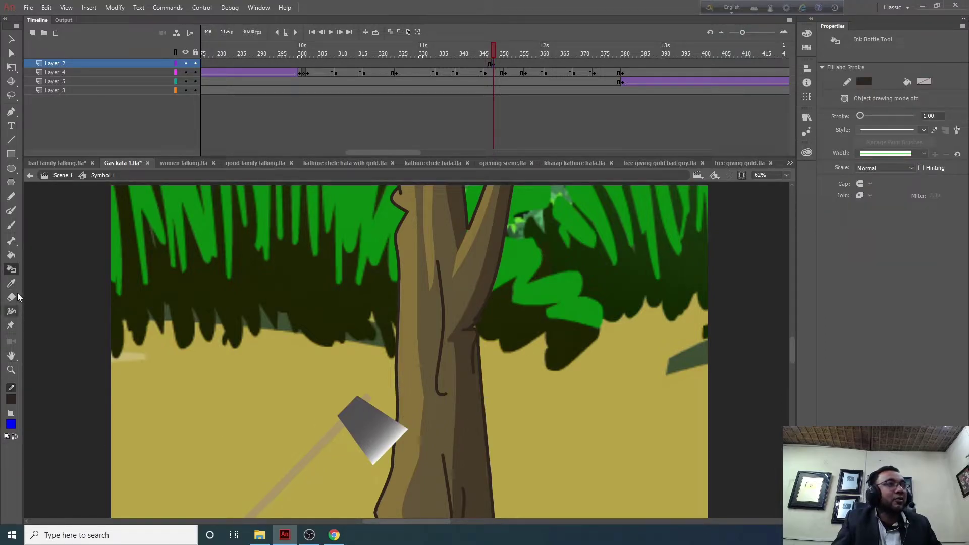
left_click(11, 198)
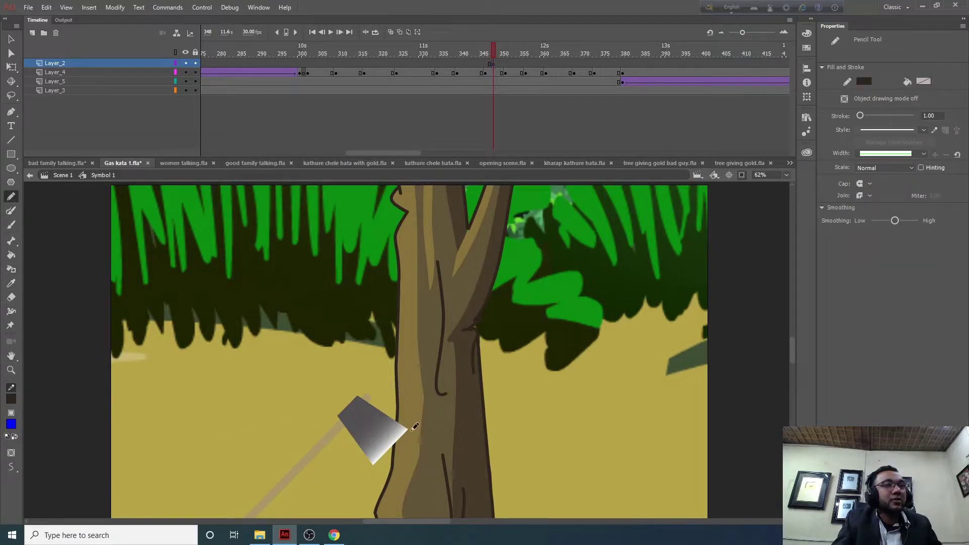
left_click_drag(399, 438, 433, 429)
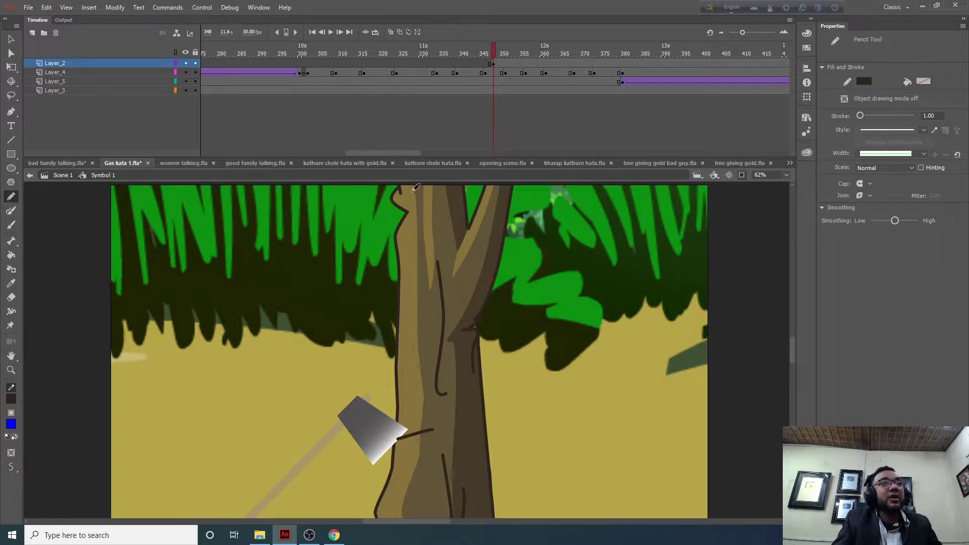
key("ctrl+z")
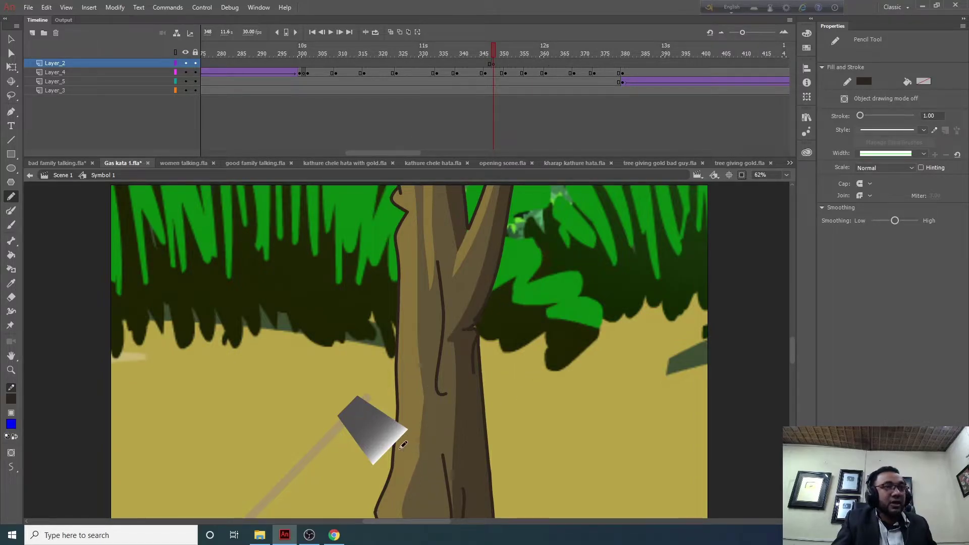
left_click_drag(398, 439, 408, 428)
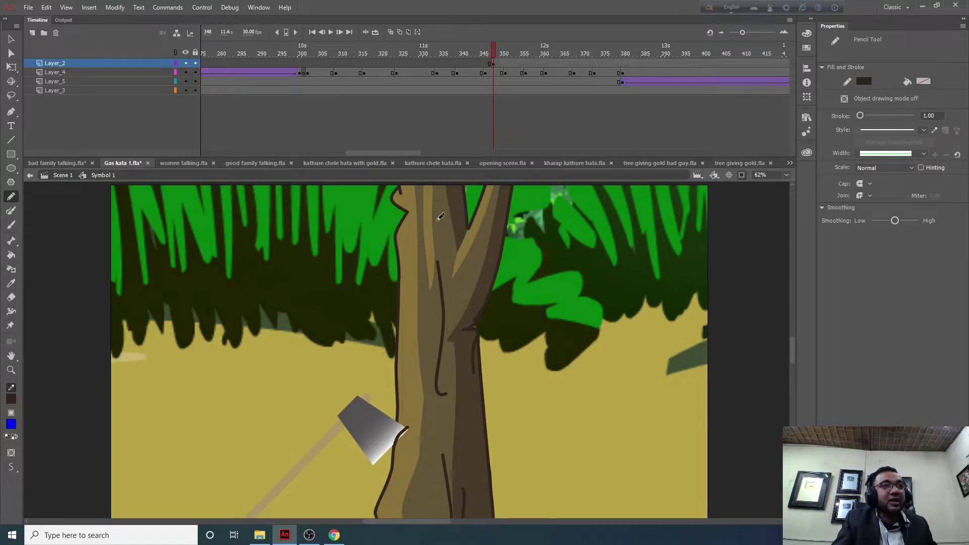
Insert a keyframe at frame 361 on the cut-mark layer, deepen the mark with the Pencil, and scrub the chop to check it
left_click(518, 63)
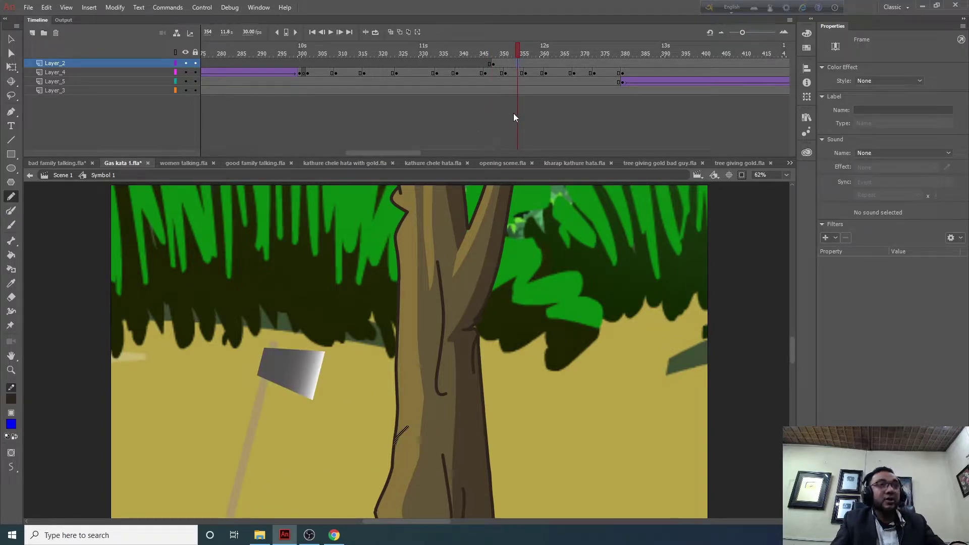
left_click_drag(519, 51, 545, 55)
left_click(545, 63)
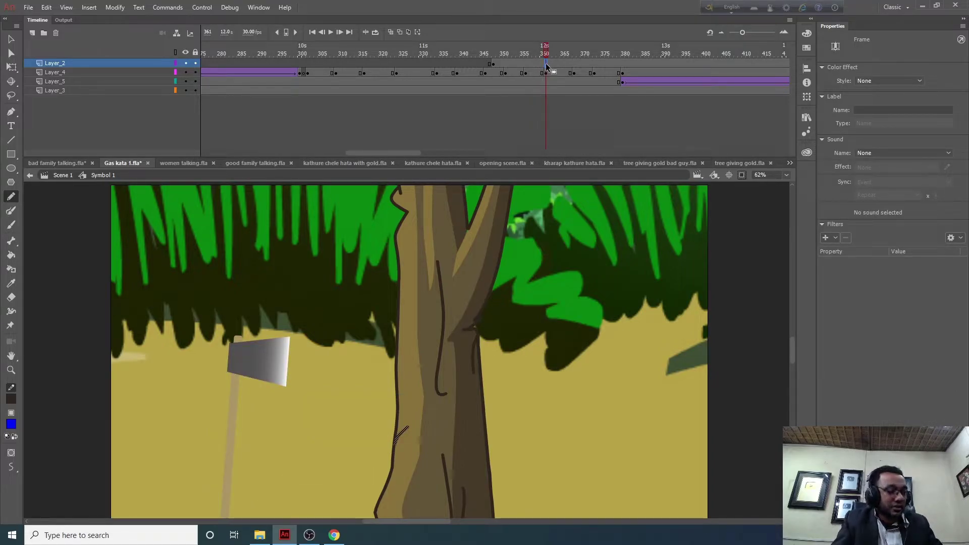
left_click(405, 432)
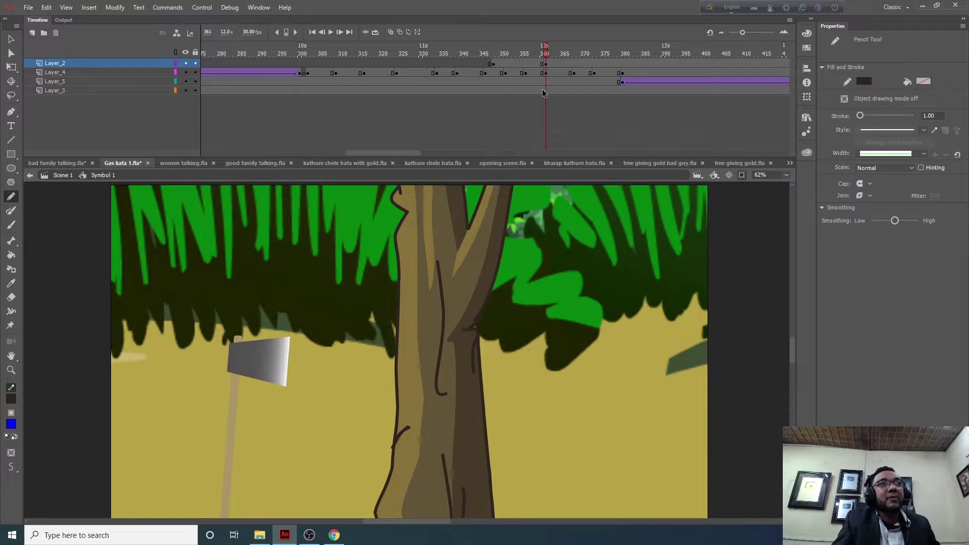
left_click_drag(486, 50, 545, 50)
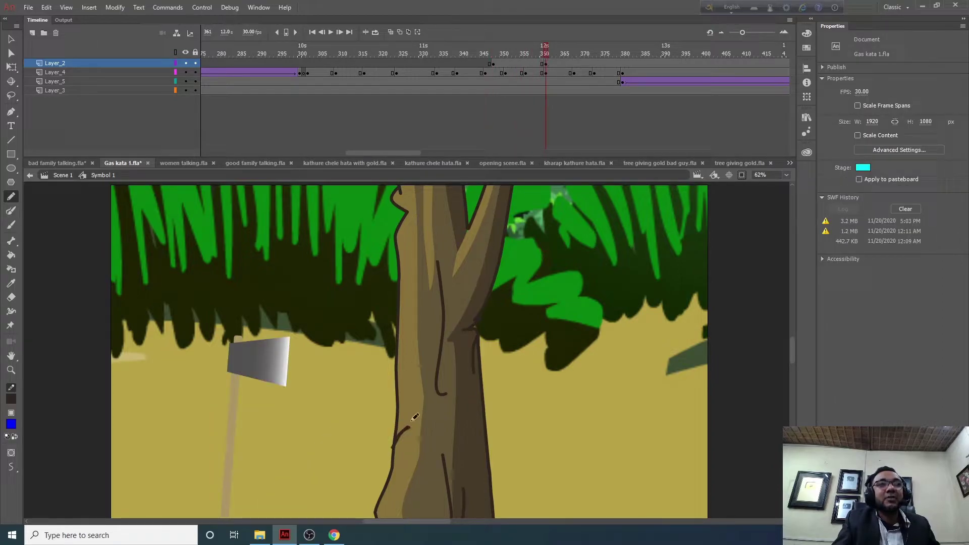
Thicken the frame 361 cut mark on the trunk with the Pencil and review the tree fall from Scene 1
mouse_move(393, 455)
left_mouse_down()
mouse_move(437, 420)
mouse_move(391, 444)
mouse_move(432, 424)
mouse_move(399, 450)
mouse_move(439, 419)
mouse_move(381, 460)
left_mouse_up()
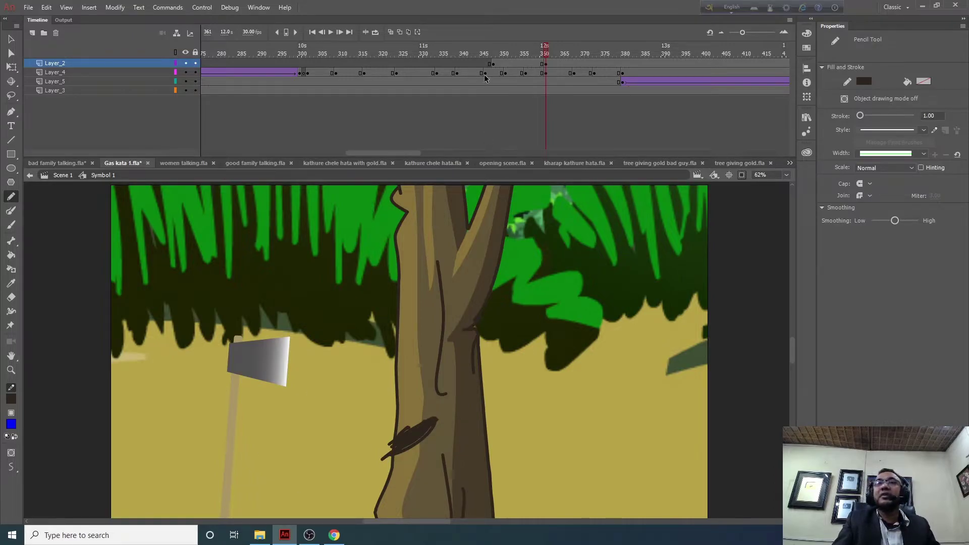
left_click(64, 178)
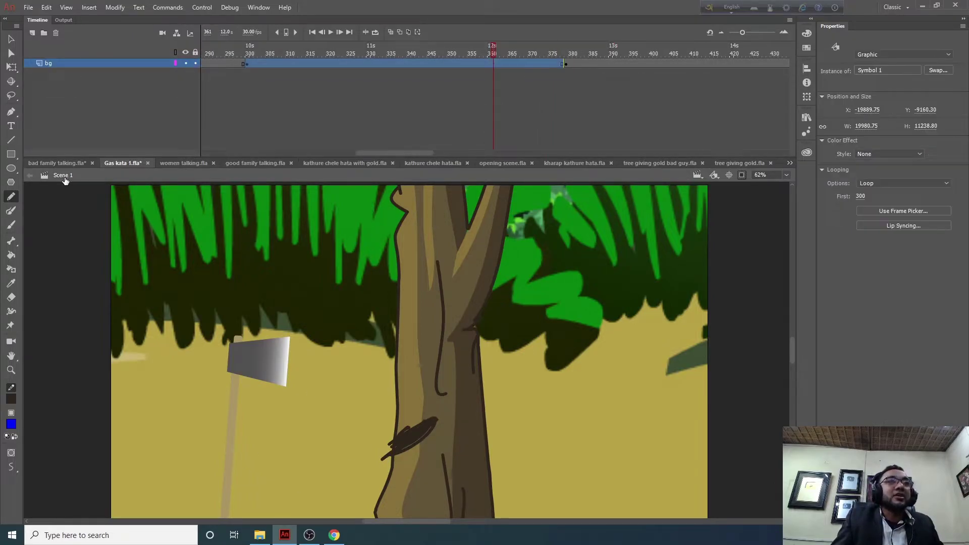
left_click_drag(383, 46, 807, 83)
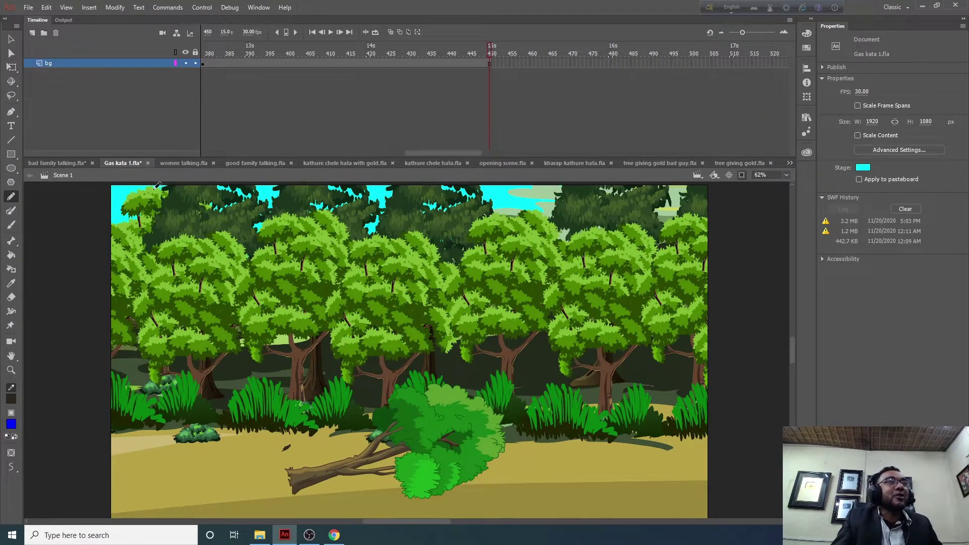
left_click_drag(489, 52, 282, 88)
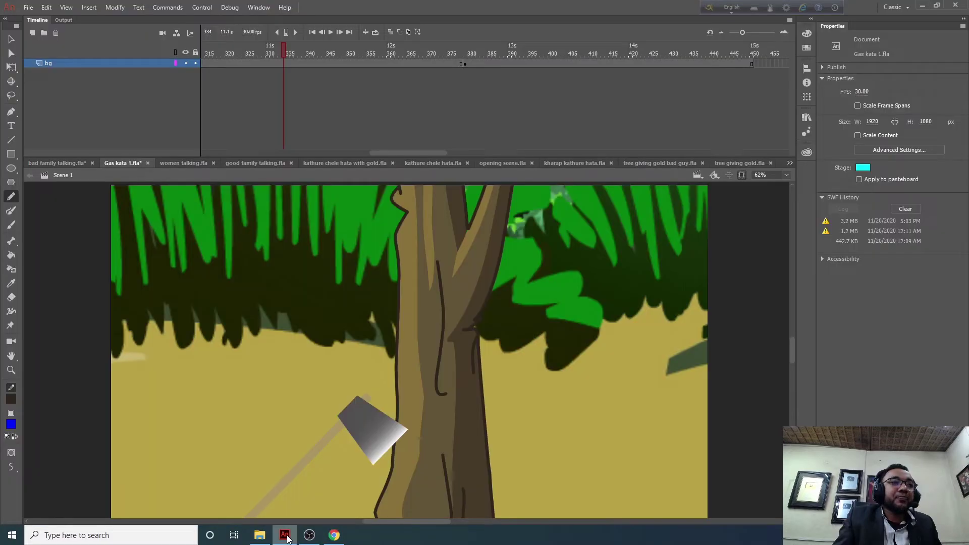
left_click_drag(283, 49, 743, 52)
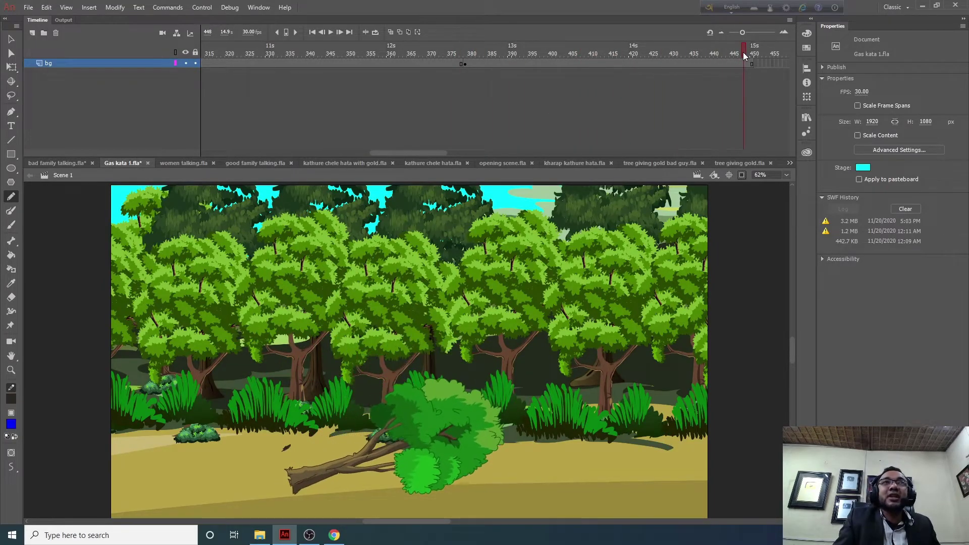
Switch to women talking.fla, unlock its layers, and shift the opening shot of the two women upward
left_click(182, 163)
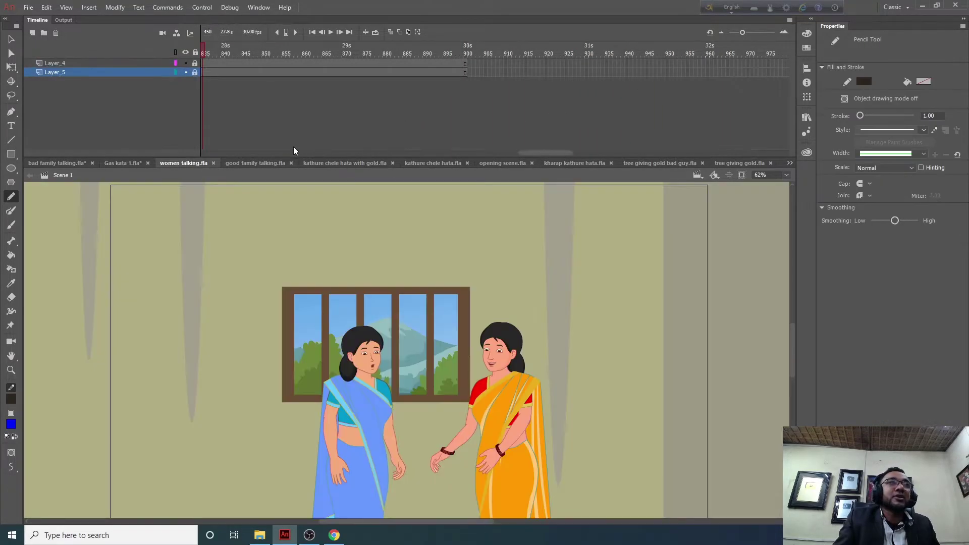
left_click(10, 359)
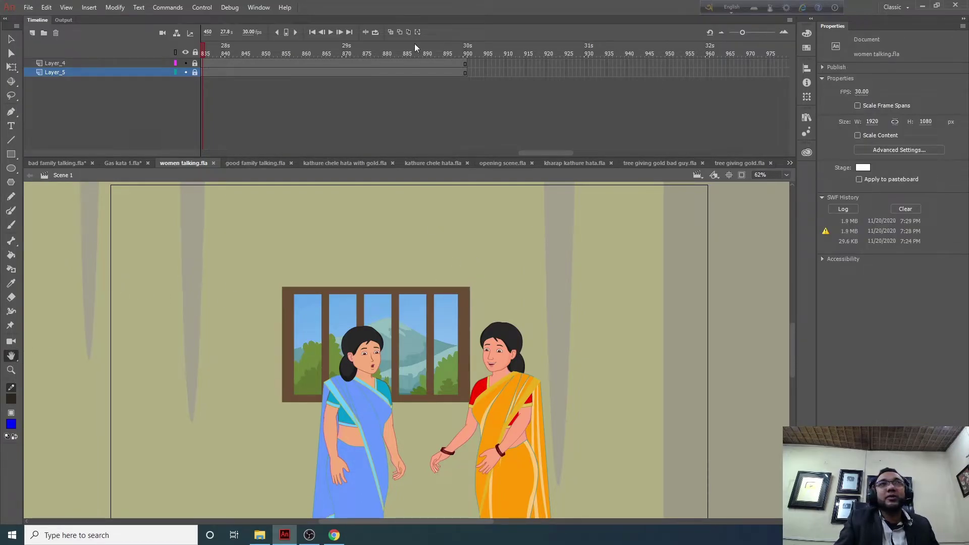
left_click_drag(545, 152, 202, 153)
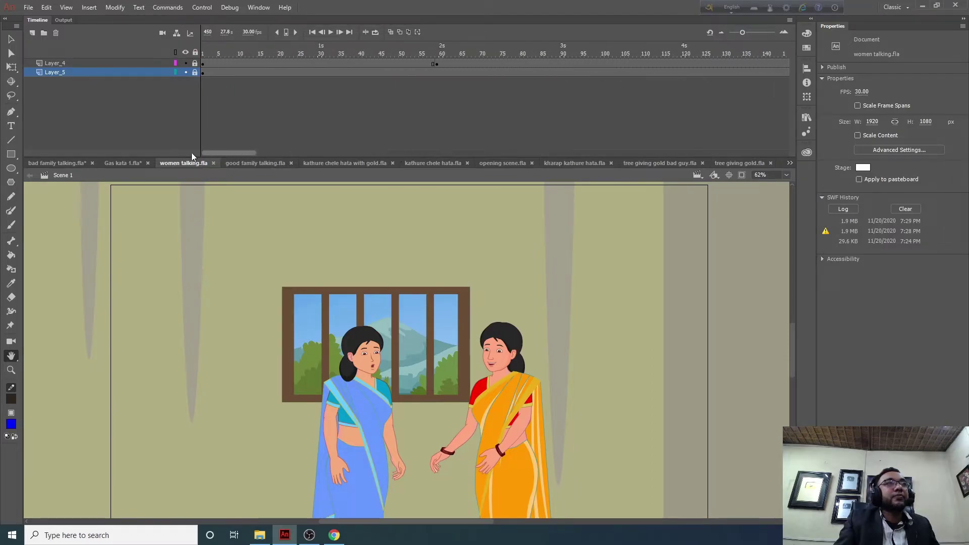
left_click_drag(350, 334, 320, 292)
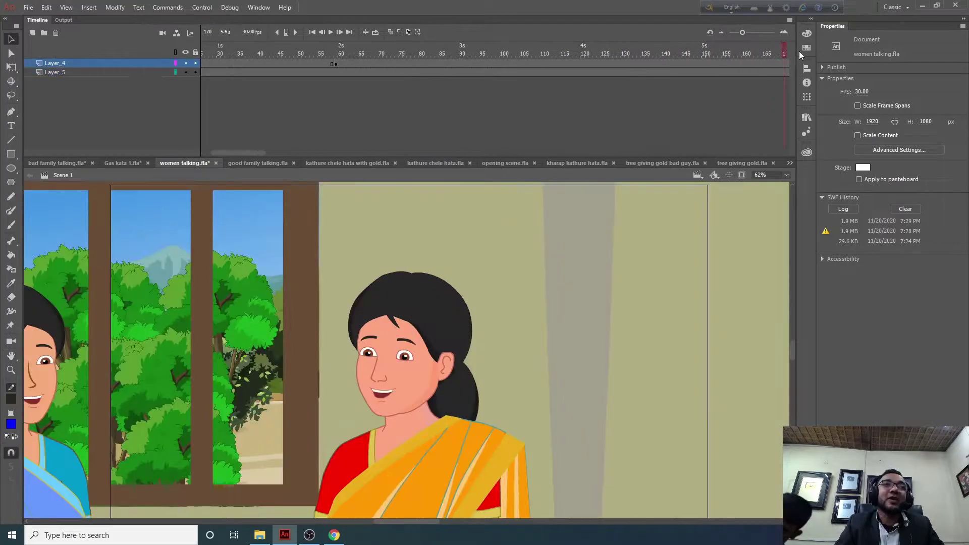
Raise all content of the frame 59 close-up to about Y -8069 with the off-stage area clipped, and save the file
left_click_drag(700, 51, 387, 56)
left_click(296, 64)
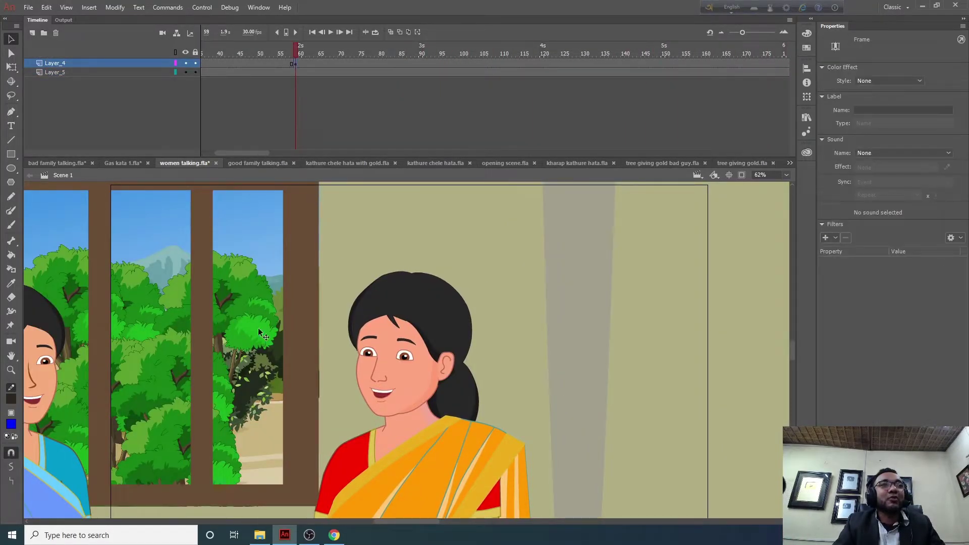
key("ctrl+a")
left_click(741, 175)
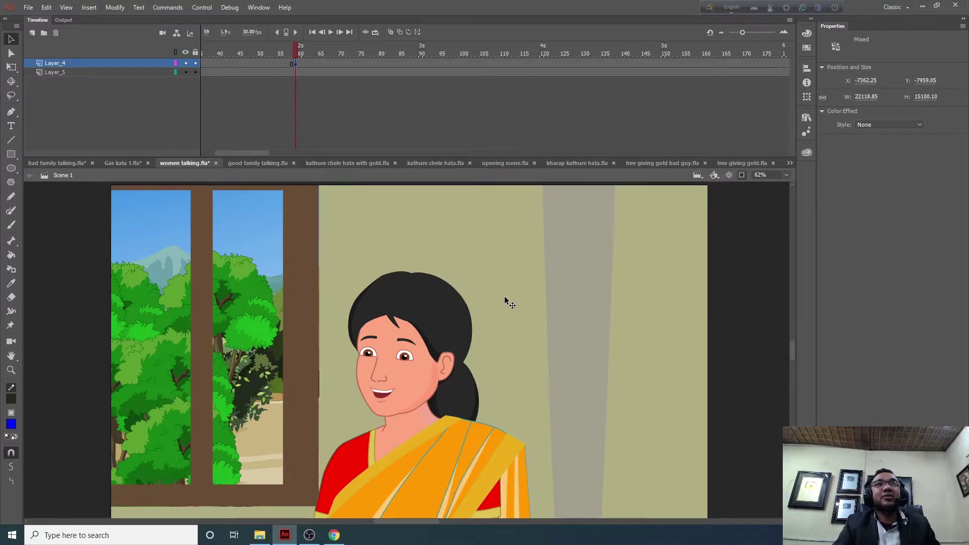
left_click_drag(471, 313, 472, 285)
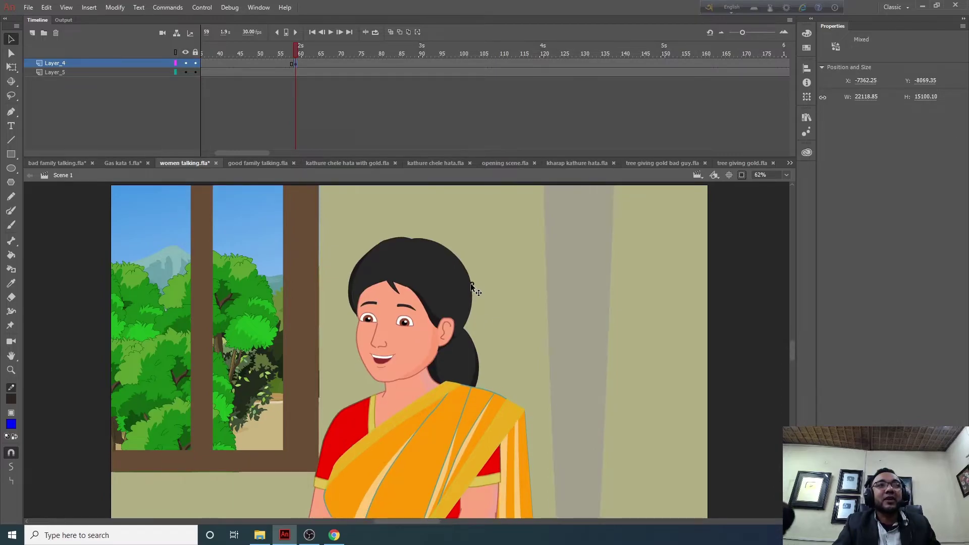
key("ctrl+s")
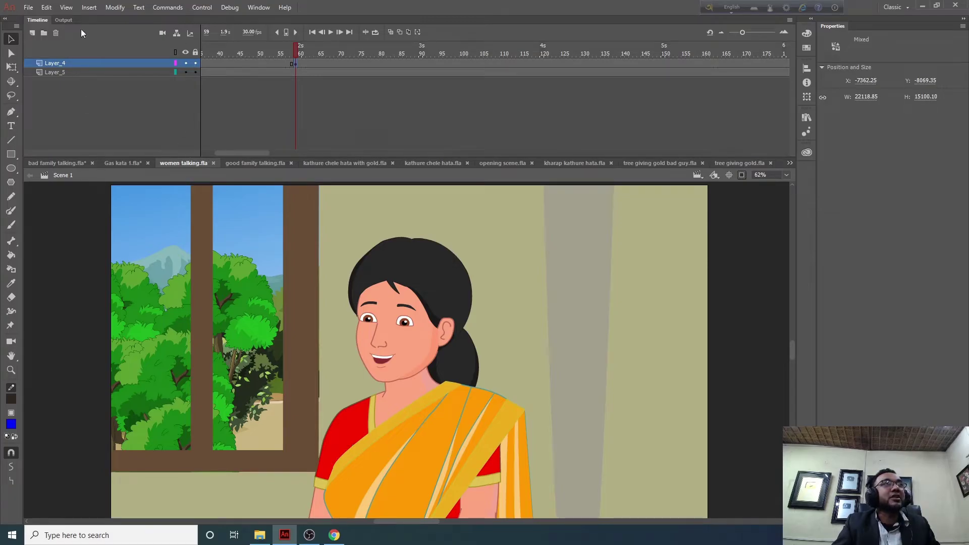
Show the rulers, place two horizontal and two vertical rule-of-thirds guides, and raise the woman's close-up to about Y -8107
left_click(66, 7)
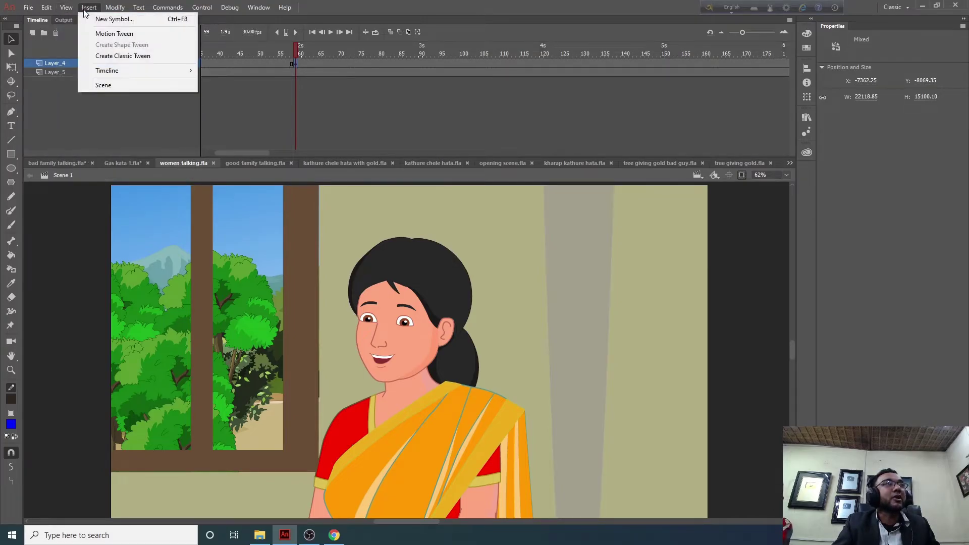
left_click(83, 84)
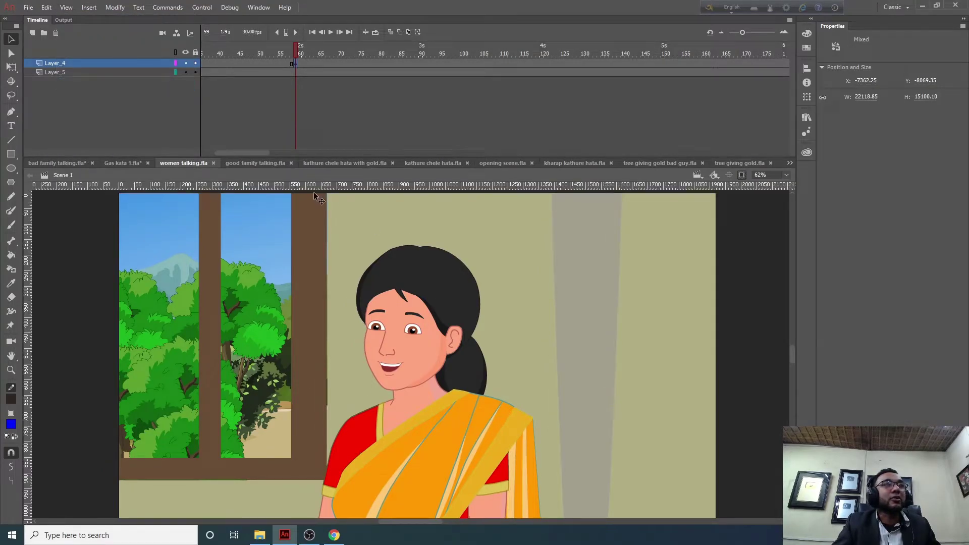
left_click_drag(310, 184, 297, 285)
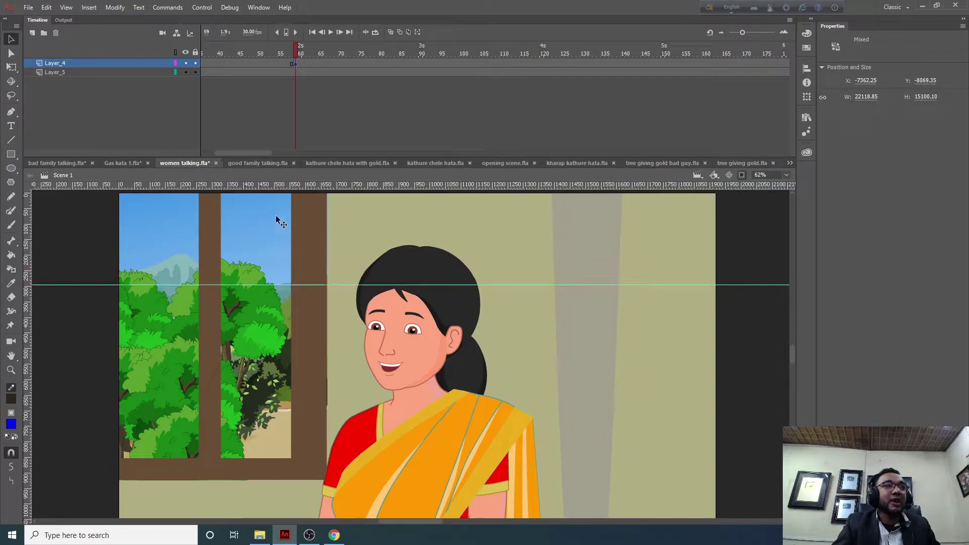
left_click_drag(275, 191, 286, 453)
left_click_drag(28, 376, 591, 374)
left_click_drag(28, 354, 270, 355)
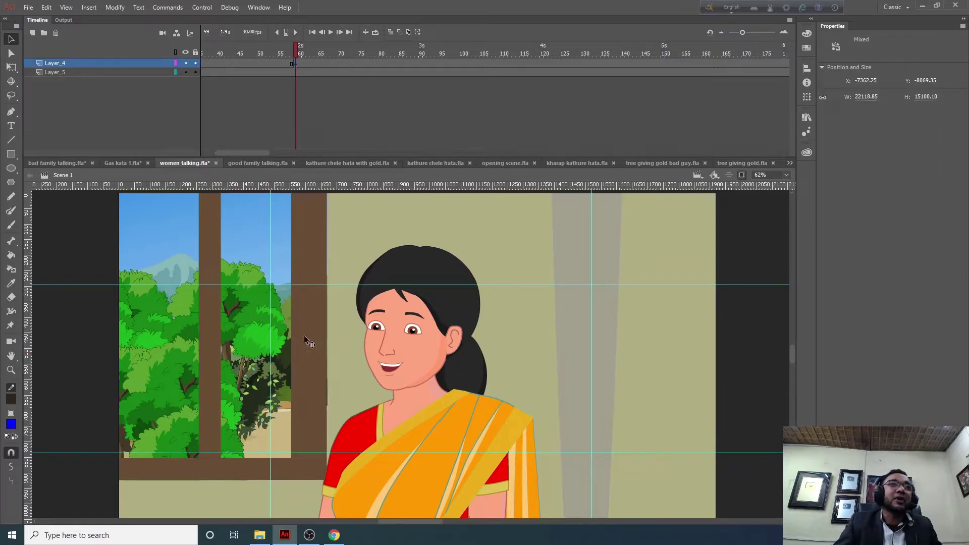
left_click_drag(459, 335, 461, 328)
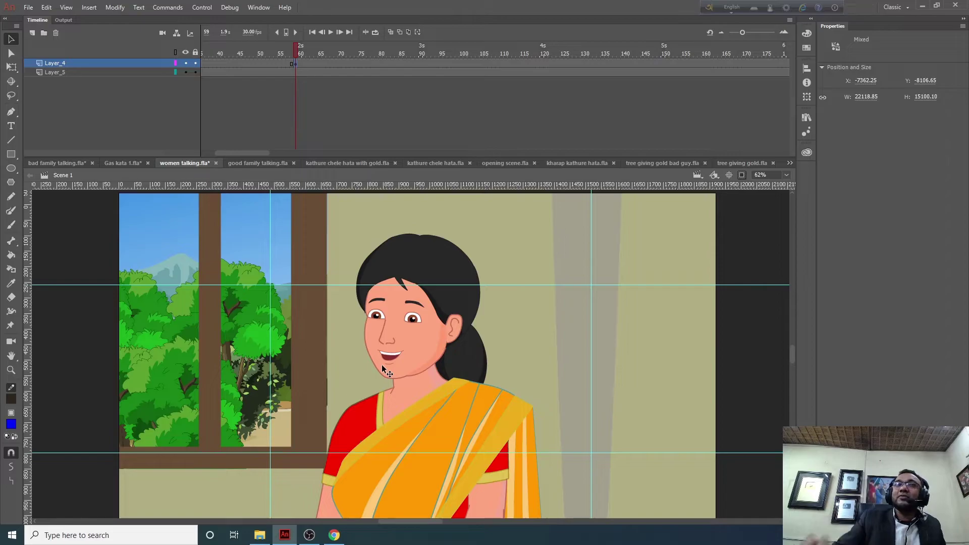
Switch to good family talking.fla, preview it, and move the frame 1 couple shot up to about X -2144, Y -3108
left_click(252, 163)
left_click(306, 47)
key("Return")
key("Return")
left_click(200, 64)
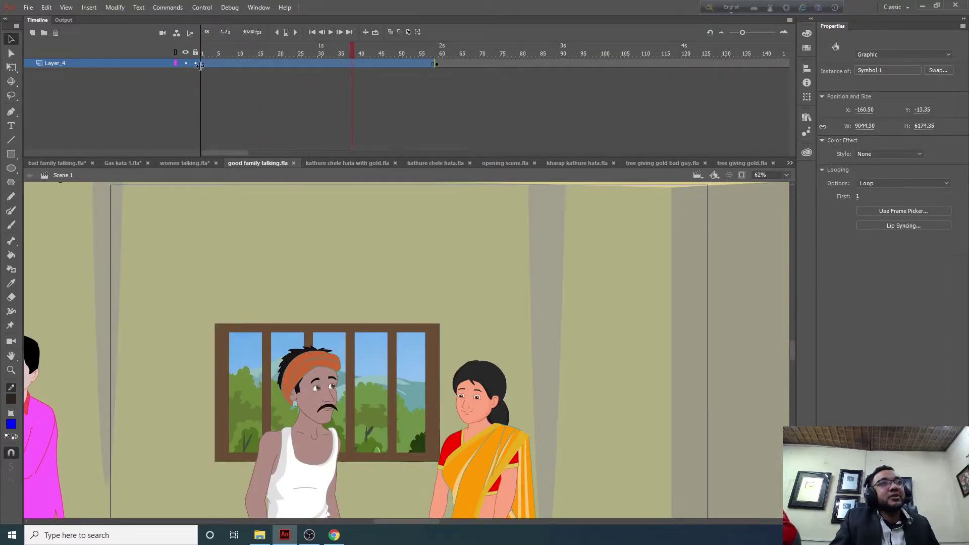
left_click(202, 63)
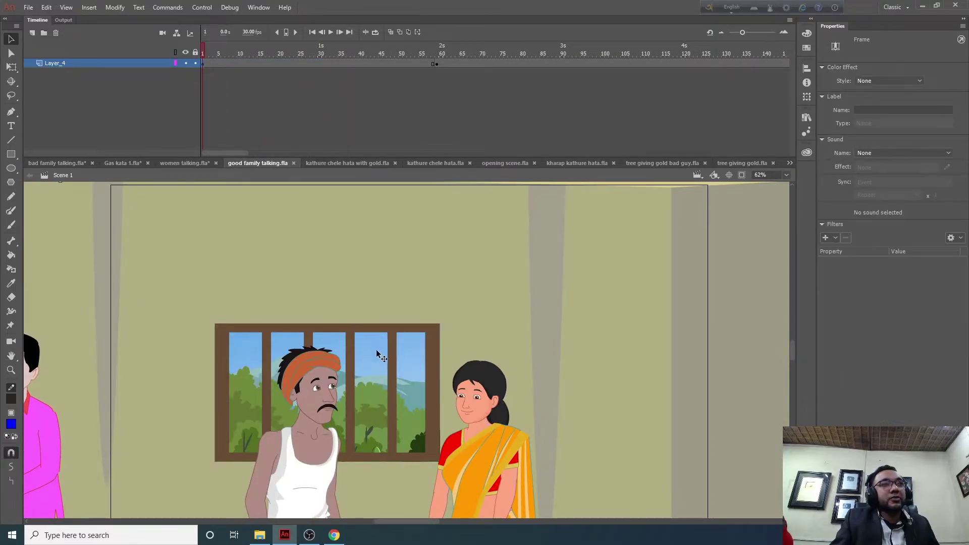
left_click_drag(416, 269, 407, 256)
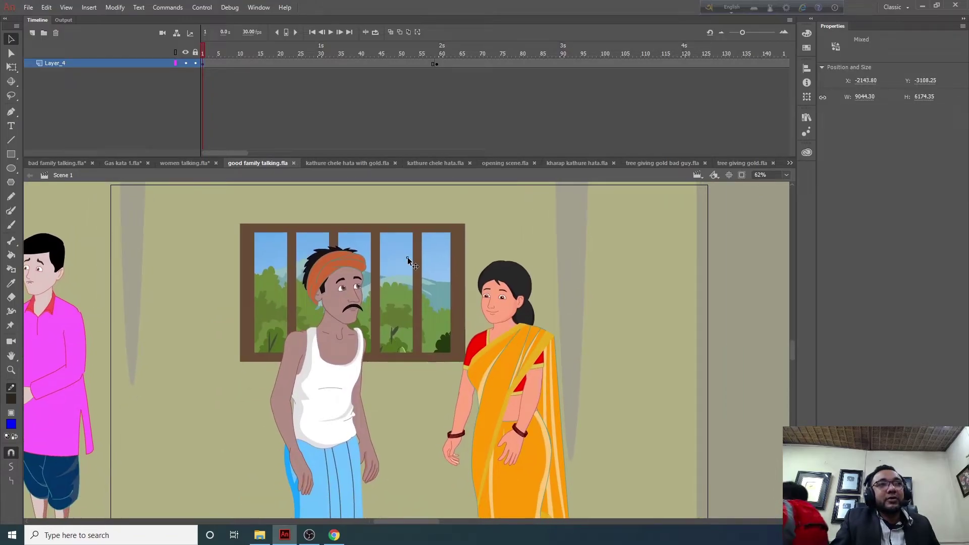
Clip the content outside the stage and raise the woman's close-up at the frame 59 keyframe
left_click(204, 51)
left_click_drag(205, 50, 438, 61)
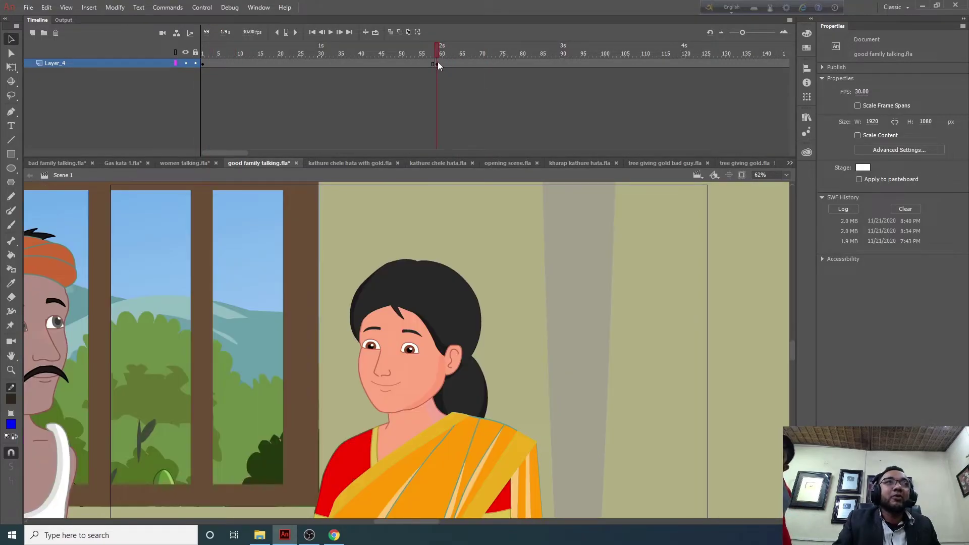
left_click(437, 60)
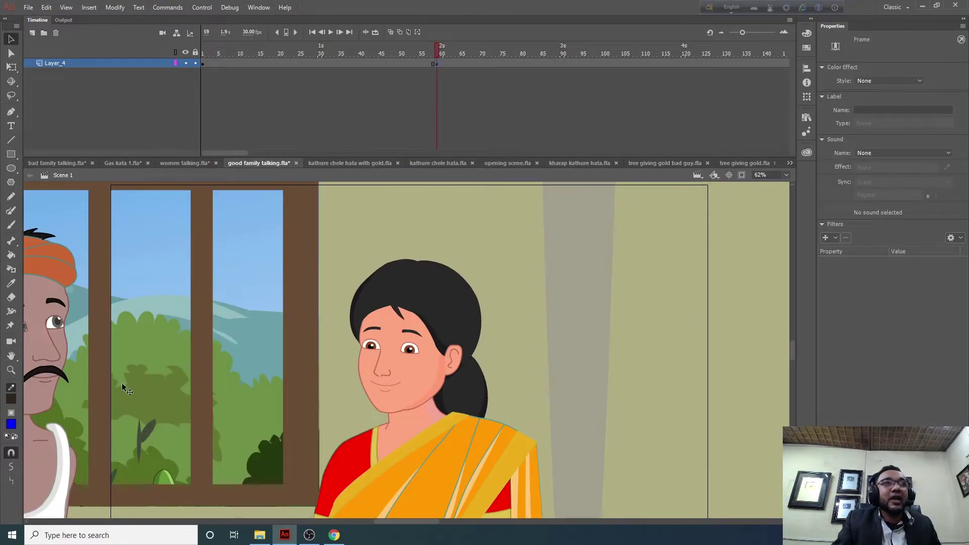
left_click(741, 174)
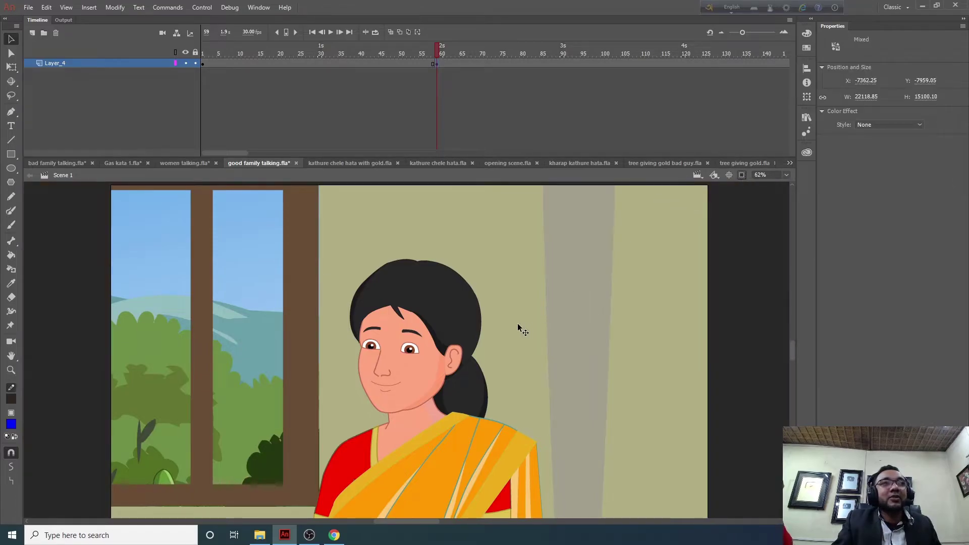
left_click_drag(494, 335, 489, 321)
Move the woman's close-up at the frame 360 keyframe up and slightly right, to about X -6915, Y -7620
left_click_drag(480, 50, 791, 59)
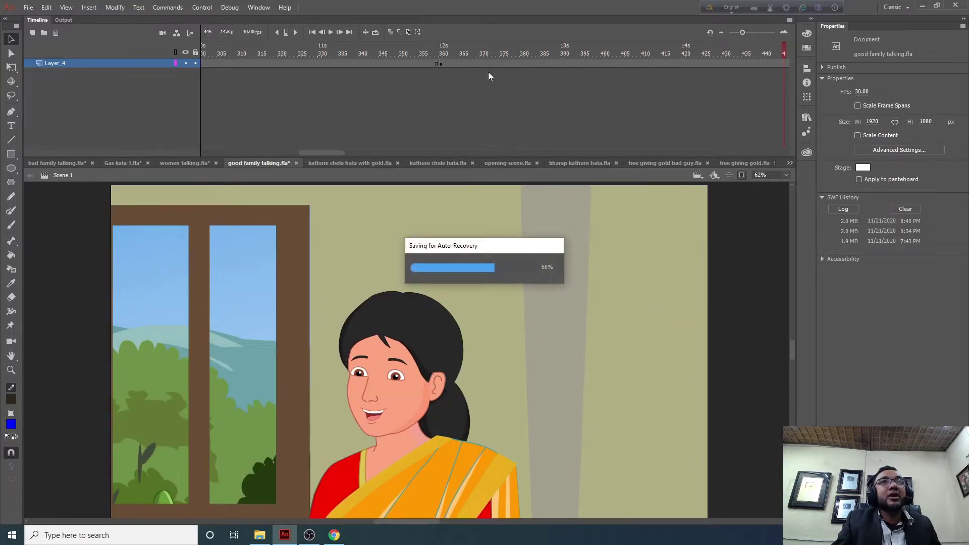
left_click(441, 64)
left_click_drag(413, 348, 427, 285)
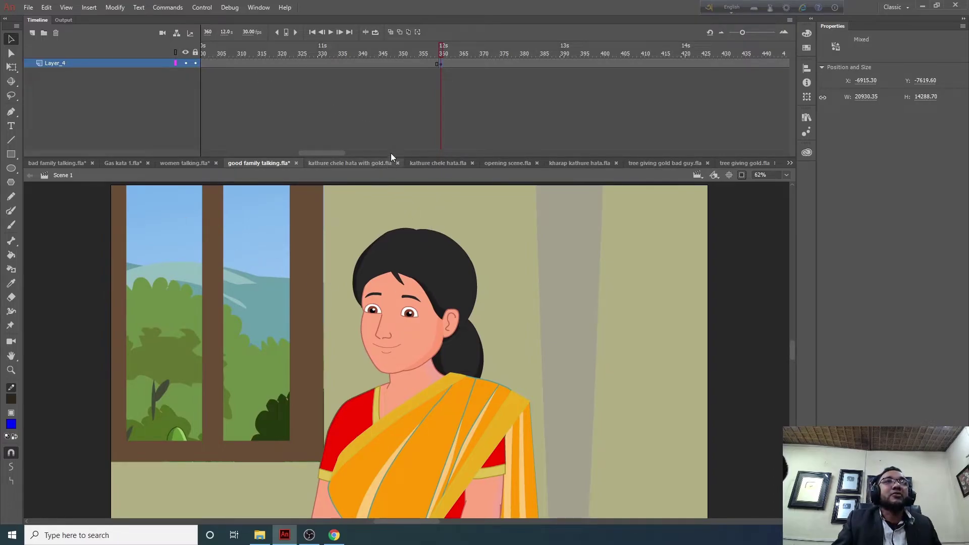
Play on from frame 360 and shift the turbaned man's shot at the frame 510 keyframe up and to the left
left_click(444, 49)
key("Return")
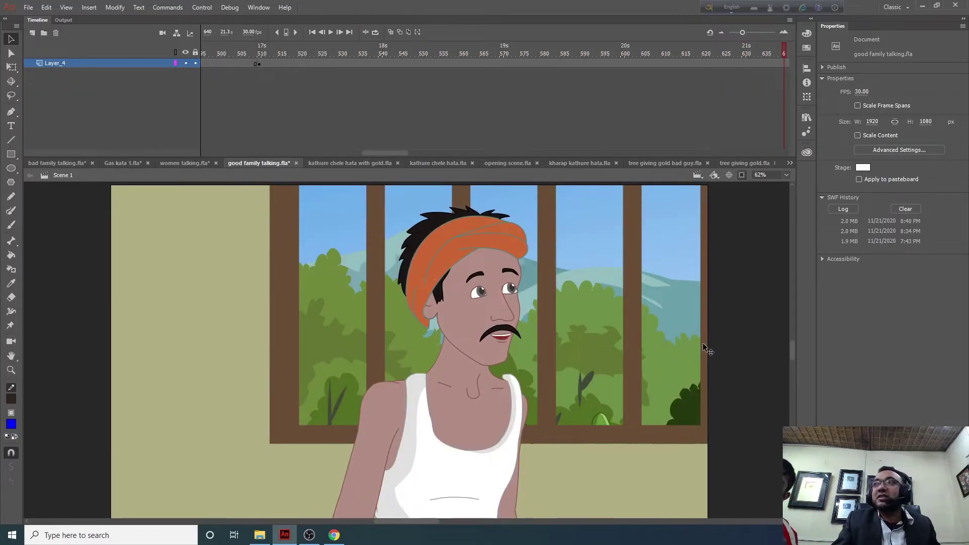
left_click(260, 65)
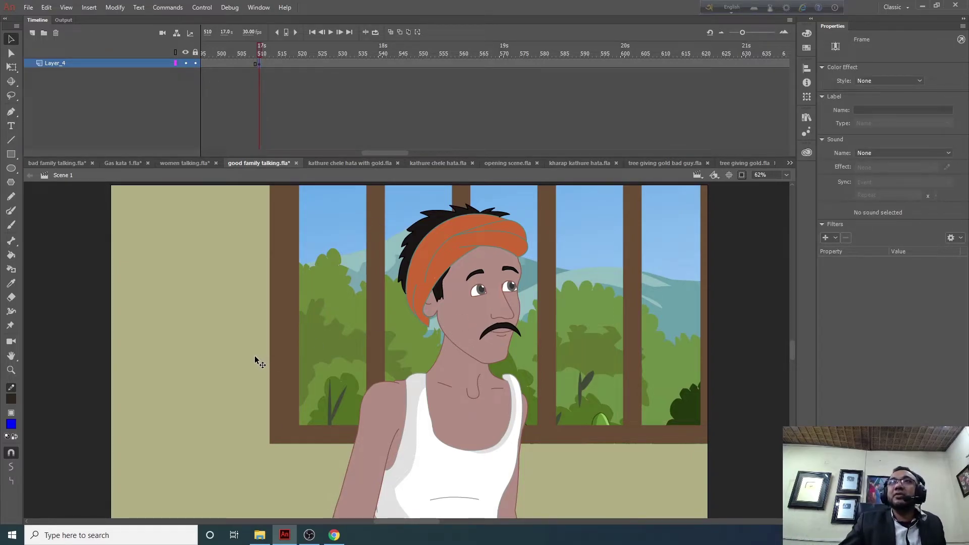
left_click(410, 376)
left_click_drag(409, 376, 439, 367)
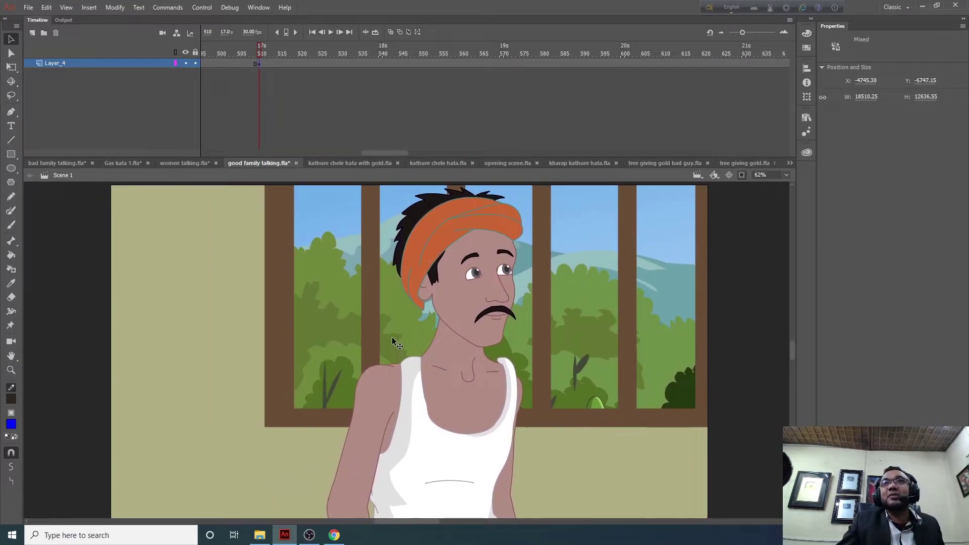
left_click_drag(573, 341, 479, 332)
Inside Symbol 1 at frame 510, move the woman off the stage's right side, return to Scene 1, and save
double_click(659, 371)
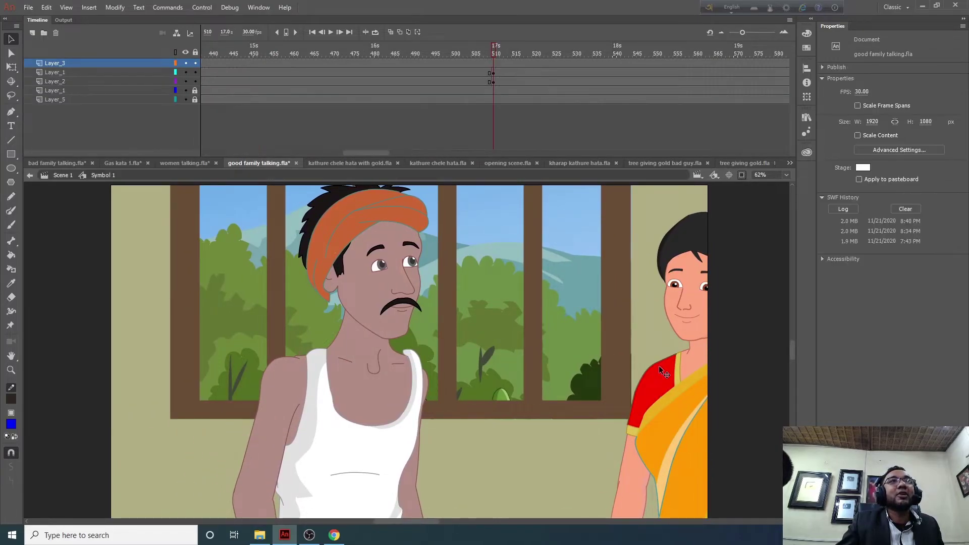
left_click(663, 399)
left_click_drag(651, 403, 757, 406)
left_click(62, 175)
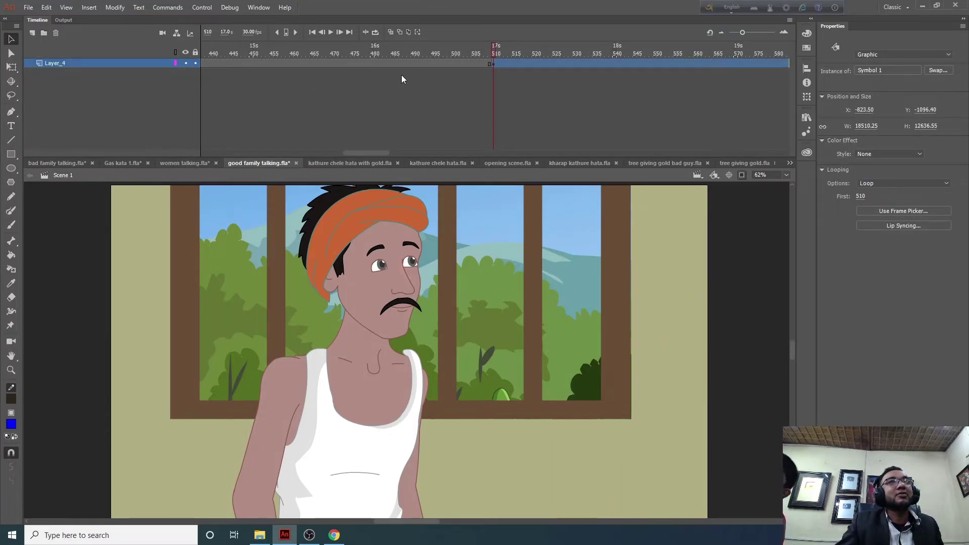
left_click_drag(494, 49, 299, 50)
left_click(331, 64)
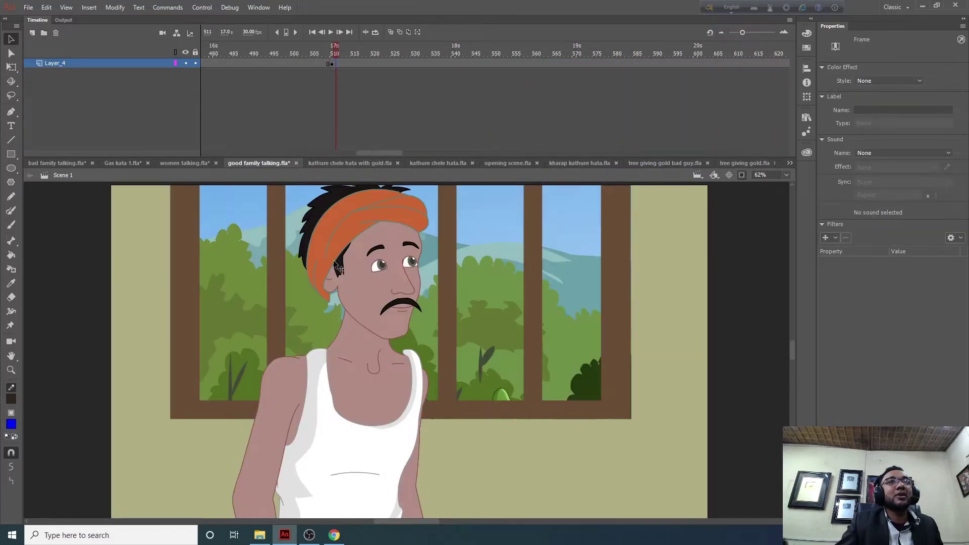
key("ctrl+s")
Shift all content of the woman's shot at the frame 660 keyframe up and left, to about X -6717, Y -7228
left_click_drag(334, 63, 889, 64)
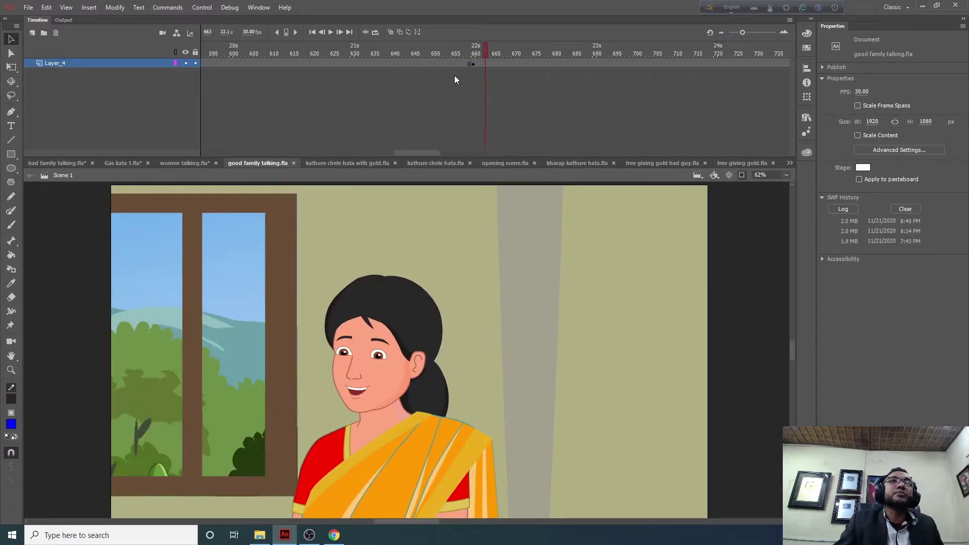
left_click(456, 67)
left_click_drag(440, 68, 472, 66)
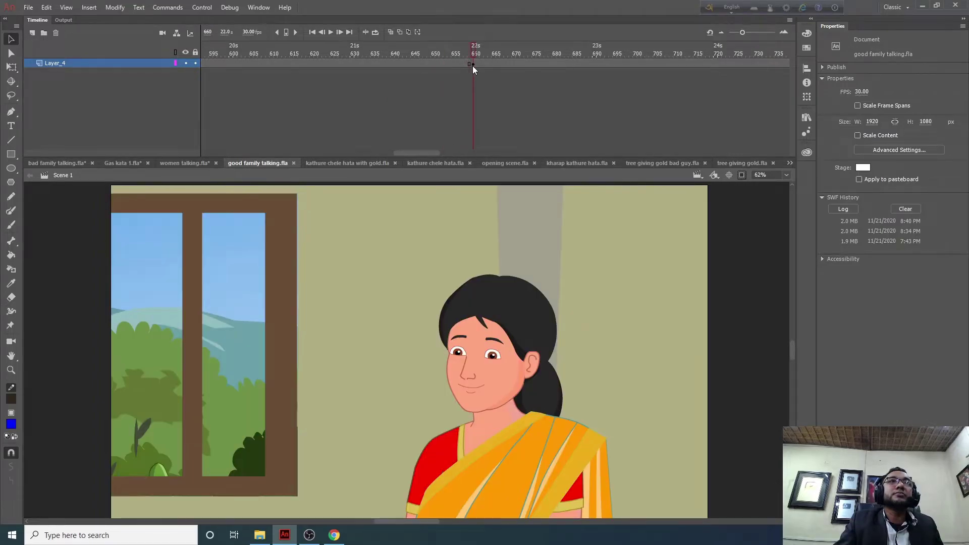
key("ctrl+a")
left_click_drag(462, 356, 424, 303)
left_click(423, 303)
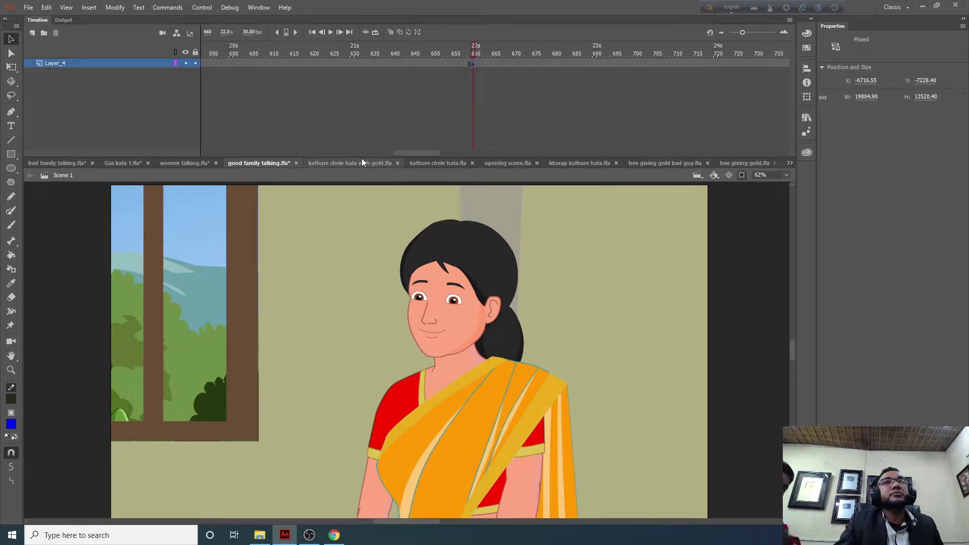
Nudge the woman's shot at the frame 660 keyframe up to Y -7230, save the file, and scrub over the neighbouring frames
key("Up")
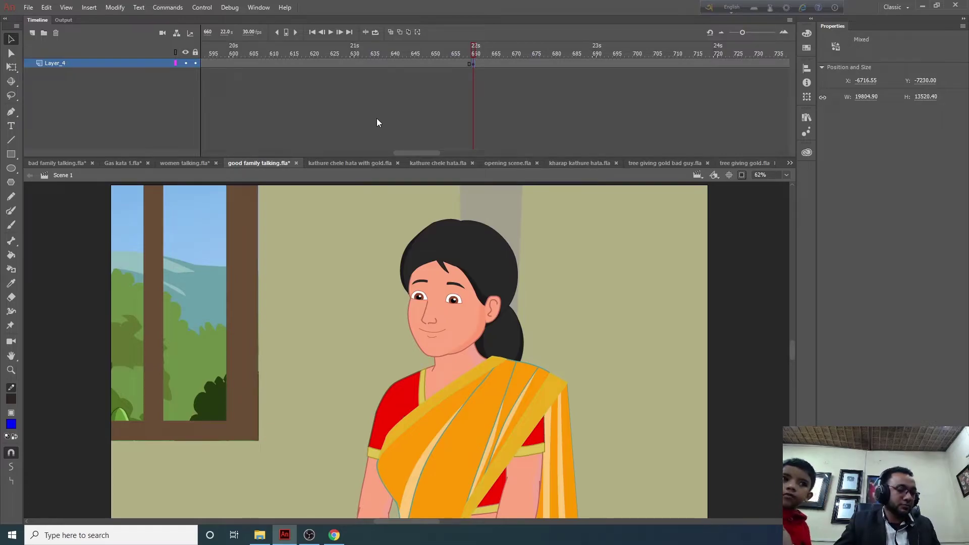
key("ctrl+s")
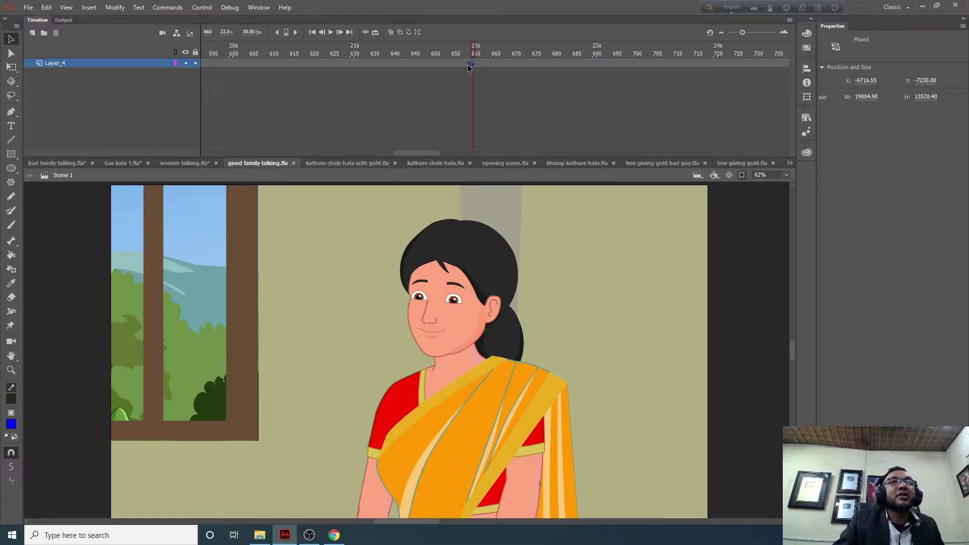
left_click_drag(476, 53, 336, 51)
left_click_drag(222, 51, 310, 64)
left_click(311, 64)
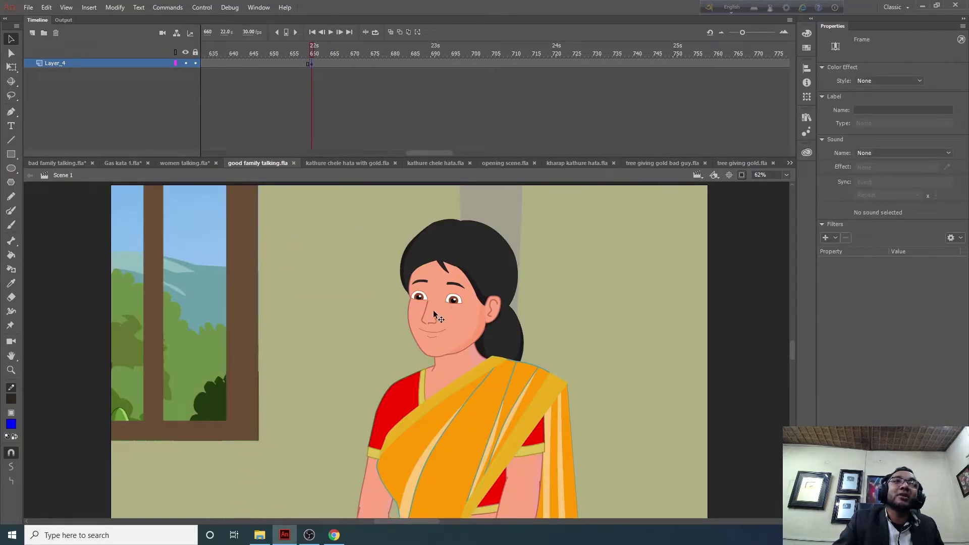
Move all content of the pink-shirted man's shot at the frame 780 keyframe up and right, to about X -3347, Y -7408
left_click_drag(428, 153, 456, 150)
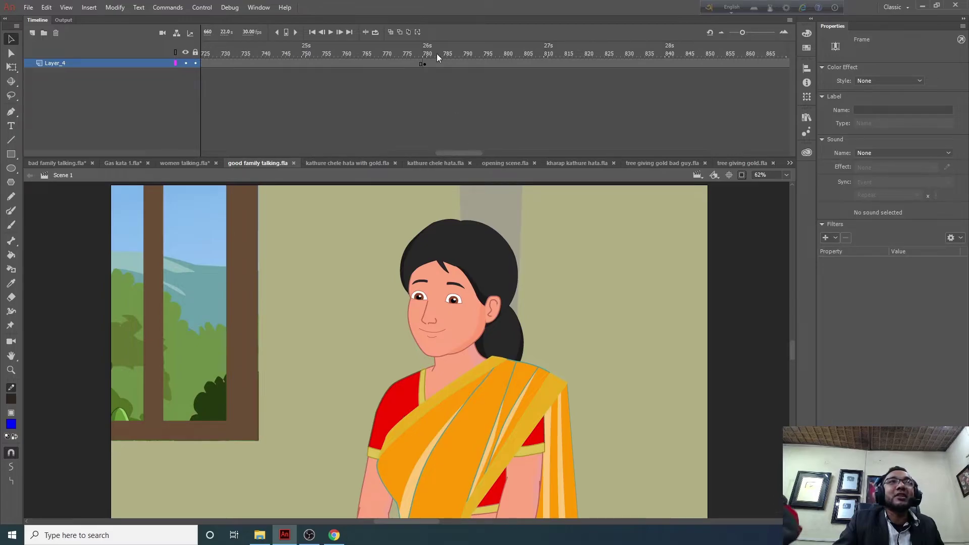
left_click(425, 64)
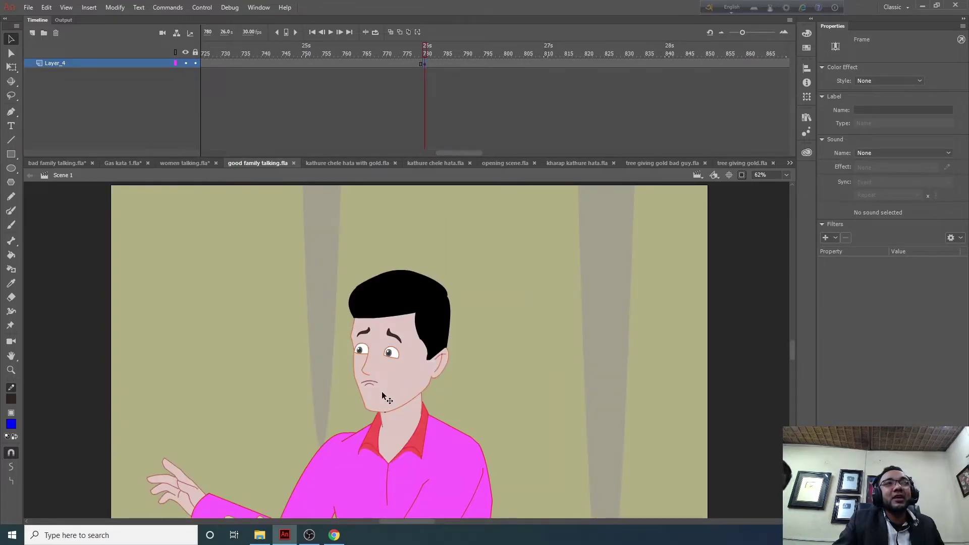
key("ctrl+a")
left_click_drag(431, 334, 432, 358)
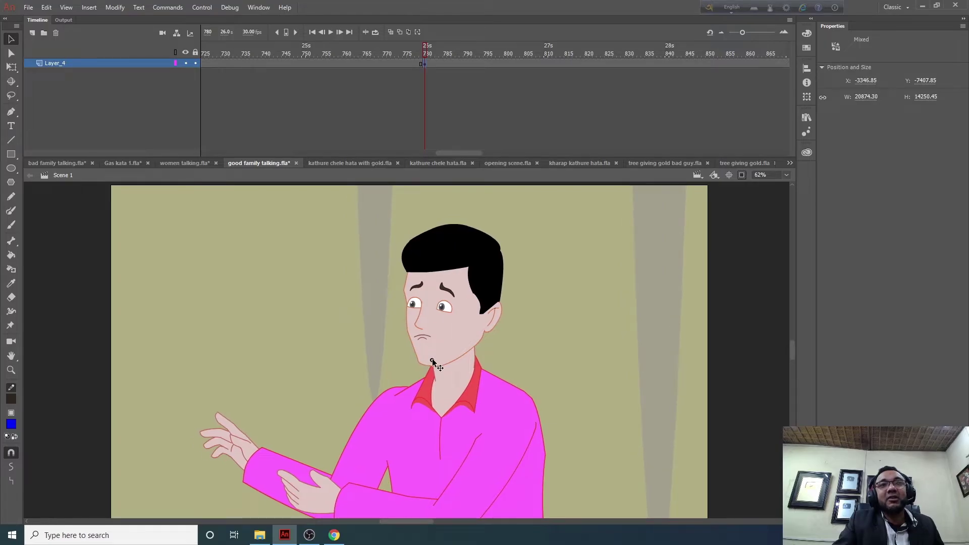
Play on from frame 929, shift the couple's shot at the frame 1110 keyframe up and right, to about X -3994, Y -5126, and save
left_click(562, 64)
key("ctrl+a")
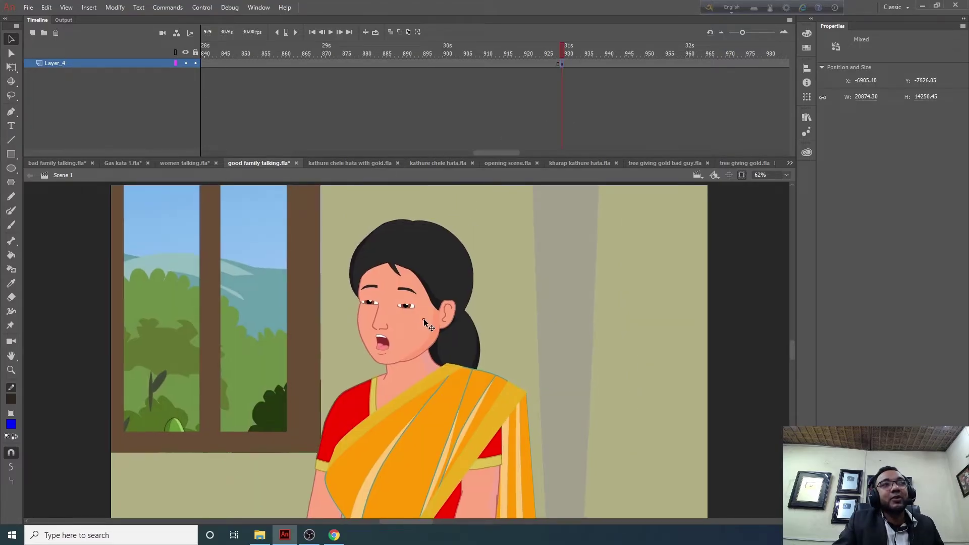
key("Return")
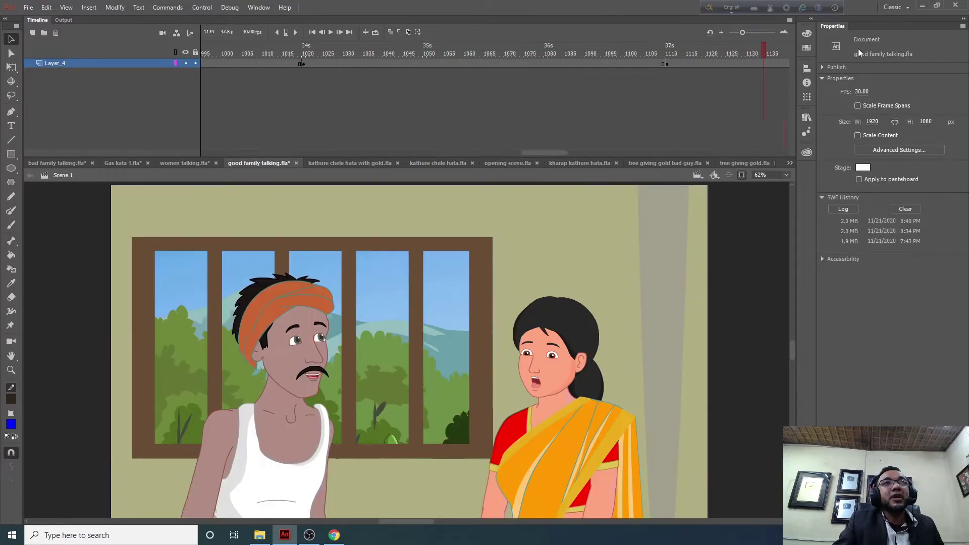
left_click(324, 62)
left_click_drag(384, 363, 397, 330)
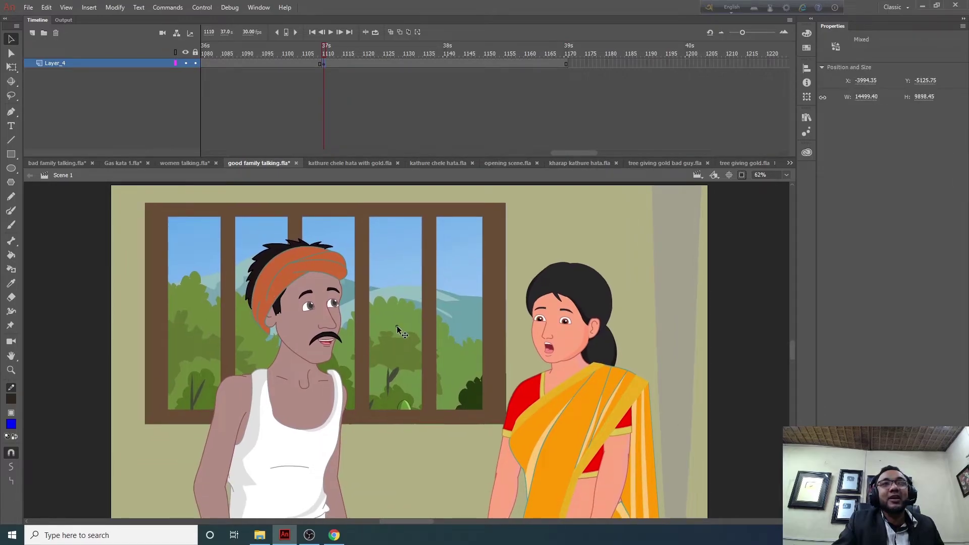
key("ctrl+s")
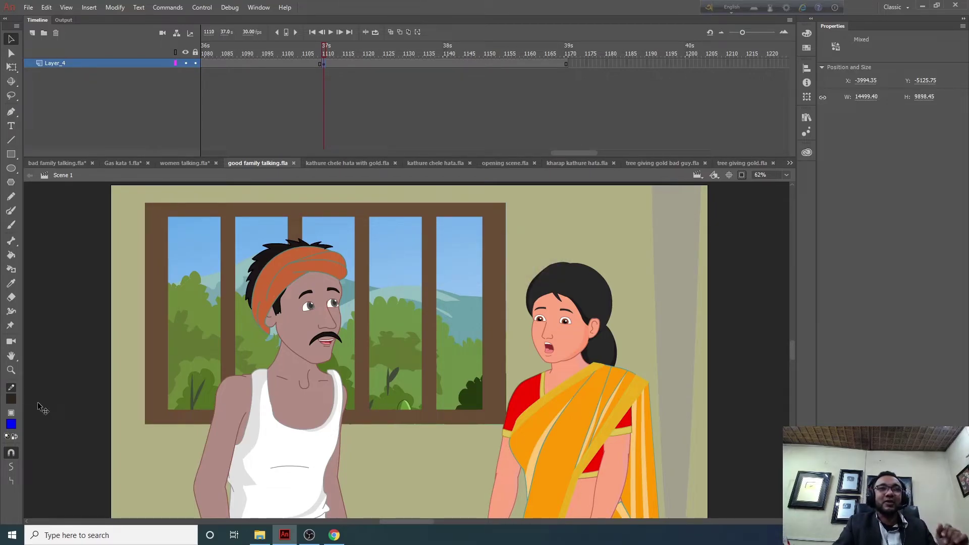
Show the content outside the stage and examine the whole room around the couple's framed shot at frame 1110
key("z")
left_click(370, 400, "alt")
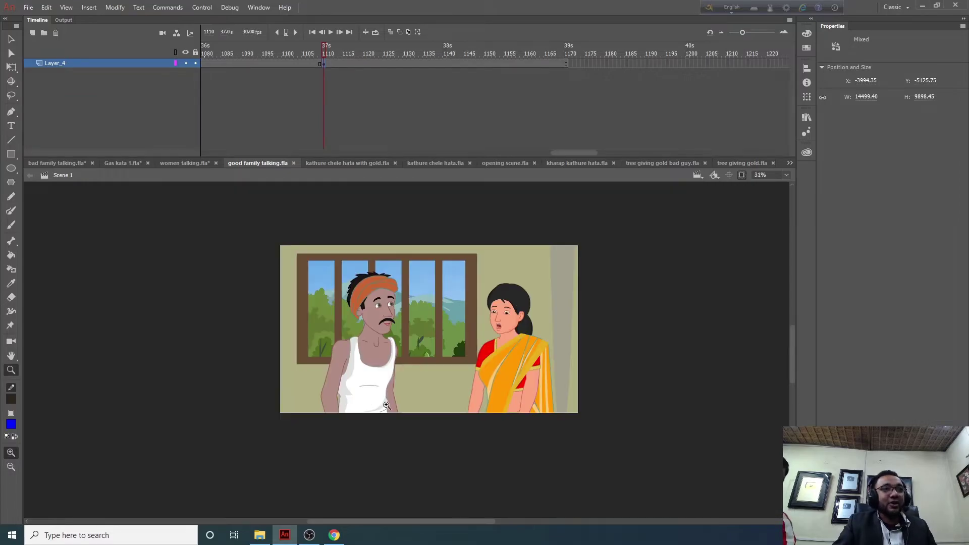
left_click(742, 175)
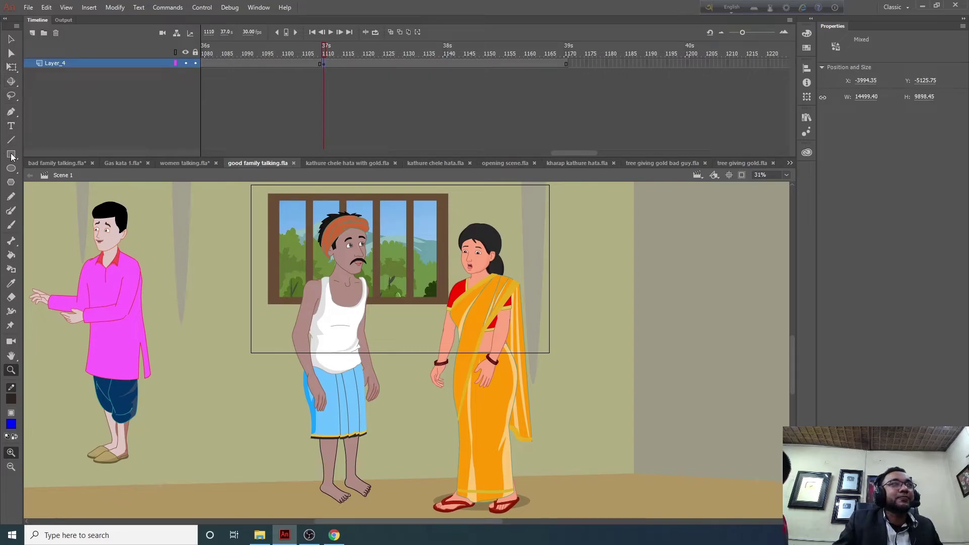
left_click(11, 356)
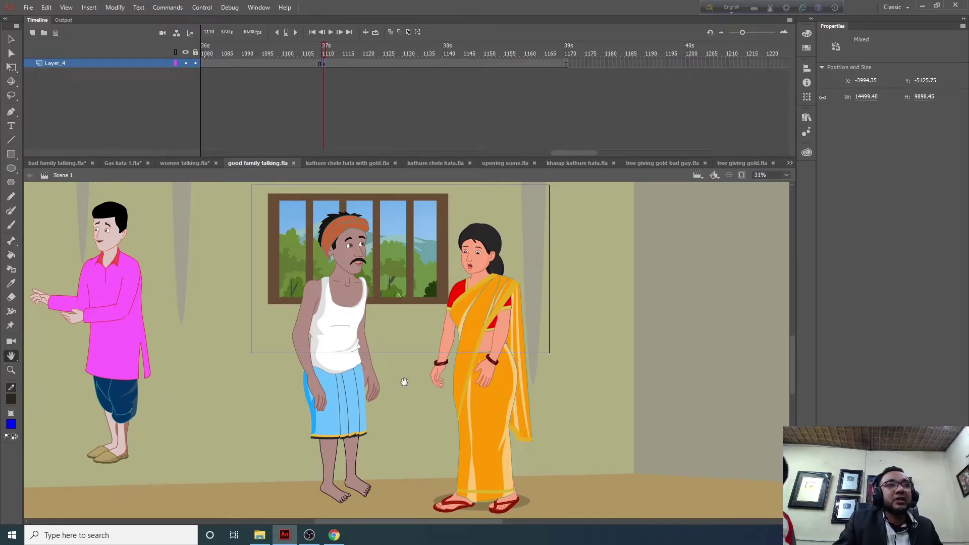
left_click_drag(403, 383, 394, 376)
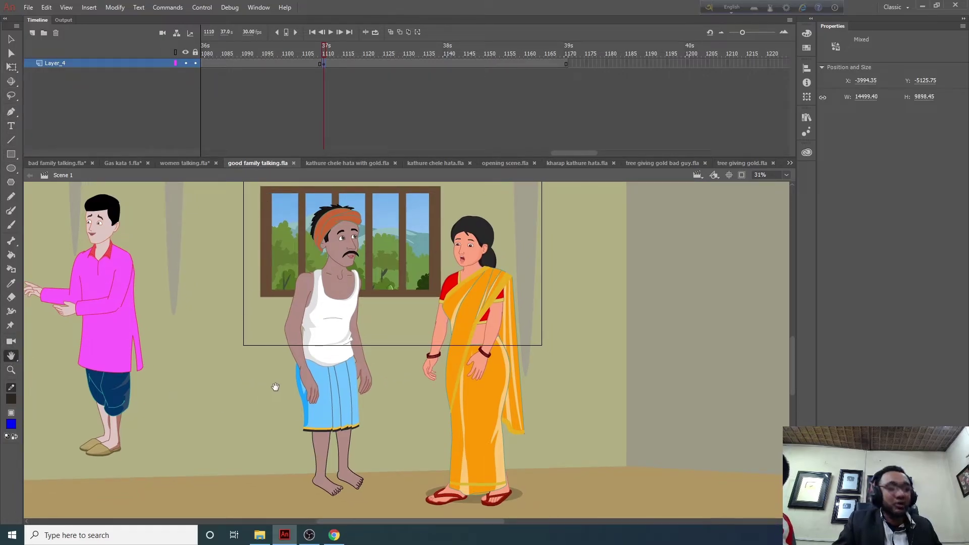
key("z")
left_click(343, 348, "alt")
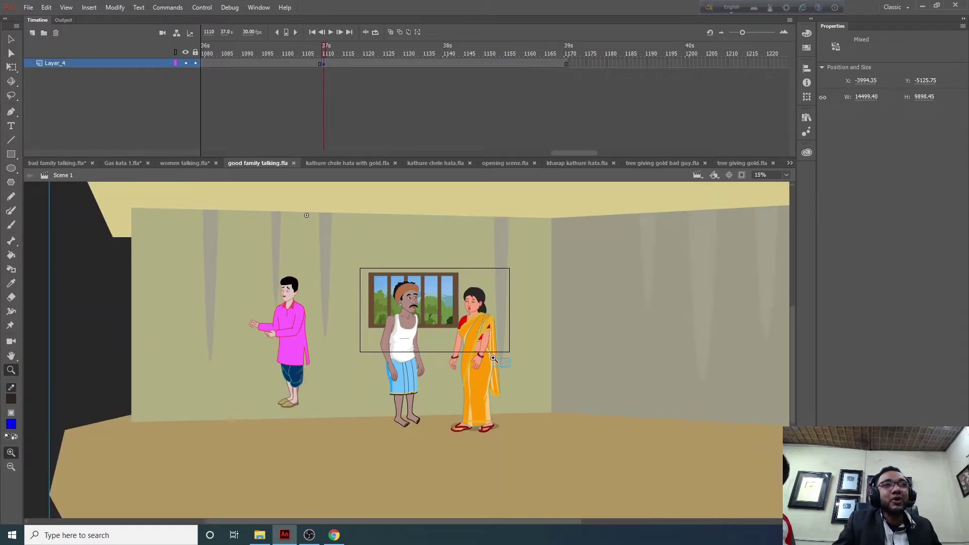
left_click_drag(493, 355, 513, 364)
left_click(313, 354, "alt")
left_click(316, 353, "alt")
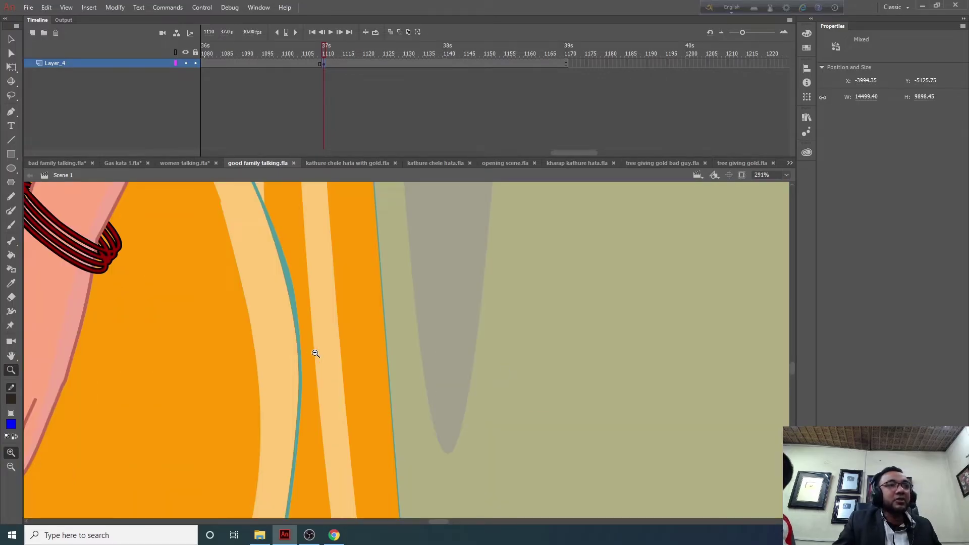
left_click(316, 353, "alt")
left_click(316, 353, "alt")
left_click(316, 353, "alt")
left_click(367, 350, "alt")
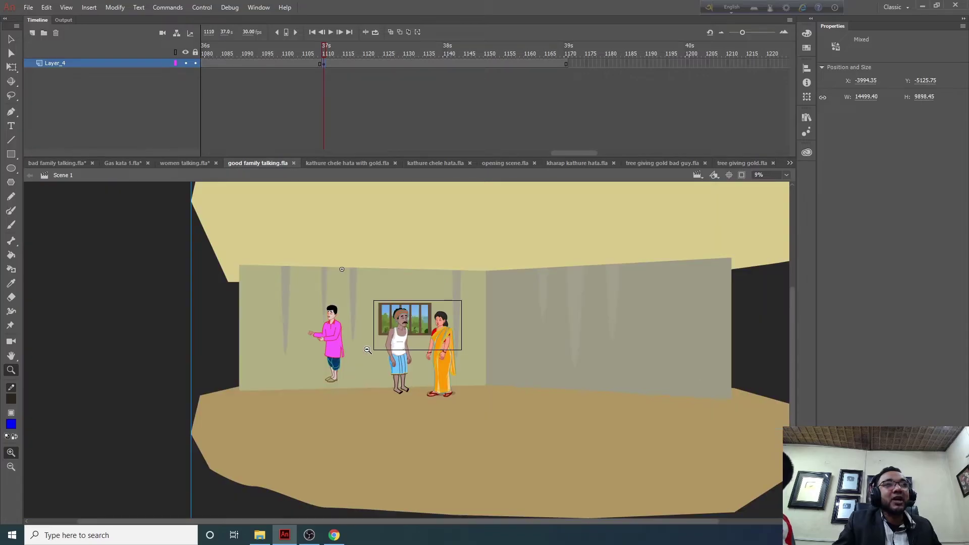
left_click_drag(484, 370, 452, 357)
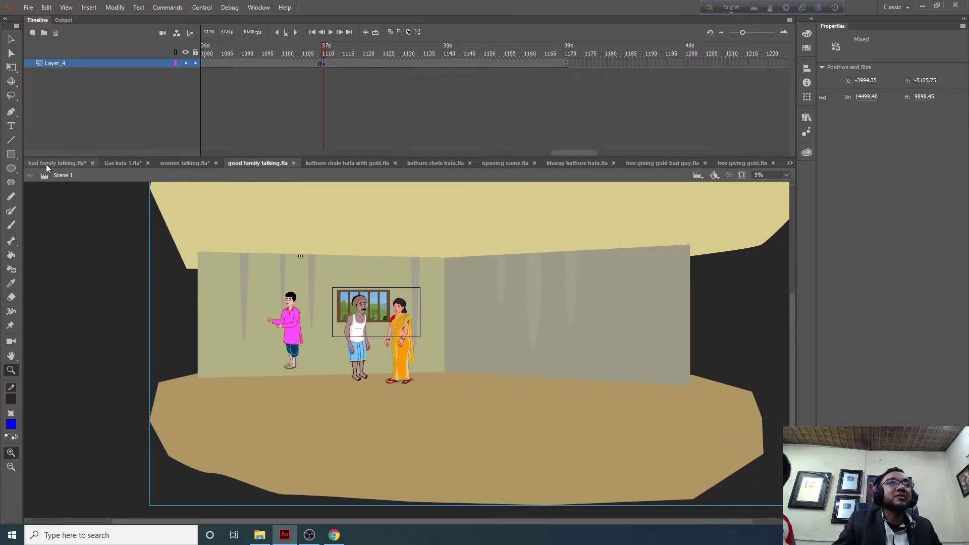
Compare shot framing in bad family talking.fla, Gas kata 1.fla and tree giving gold bad guy.fla, and return to good family talking.fla fitted to view
left_click(66, 164)
left_click_drag(241, 60, 441, 55)
left_click(120, 162)
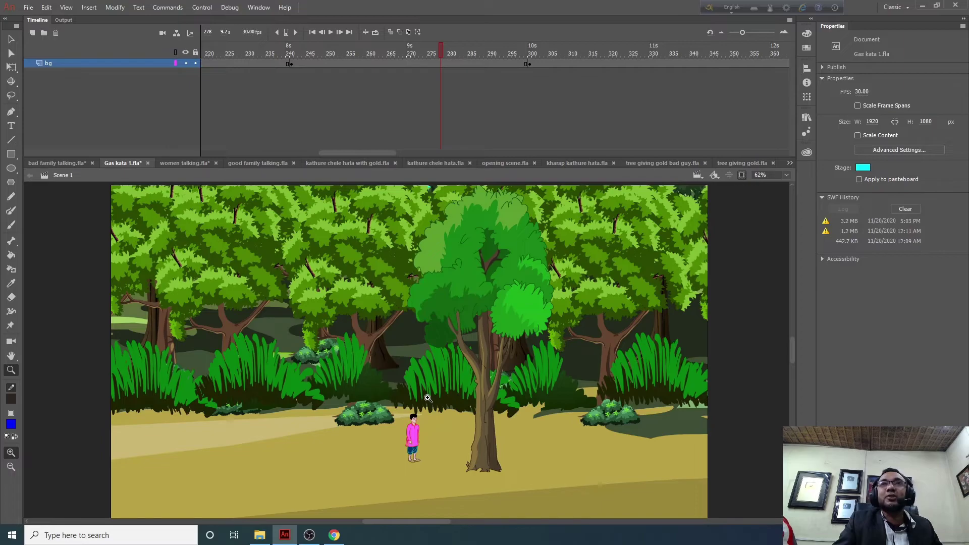
left_click_drag(277, 53, 269, 52)
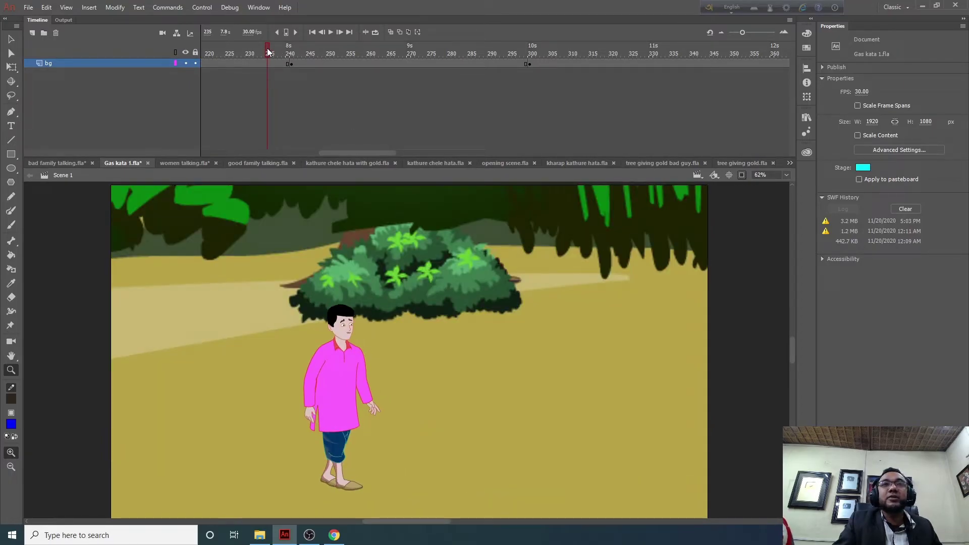
mouse_move(269, 52)
left_mouse_down()
mouse_move(362, 51)
mouse_move(252, 53)
left_mouse_up()
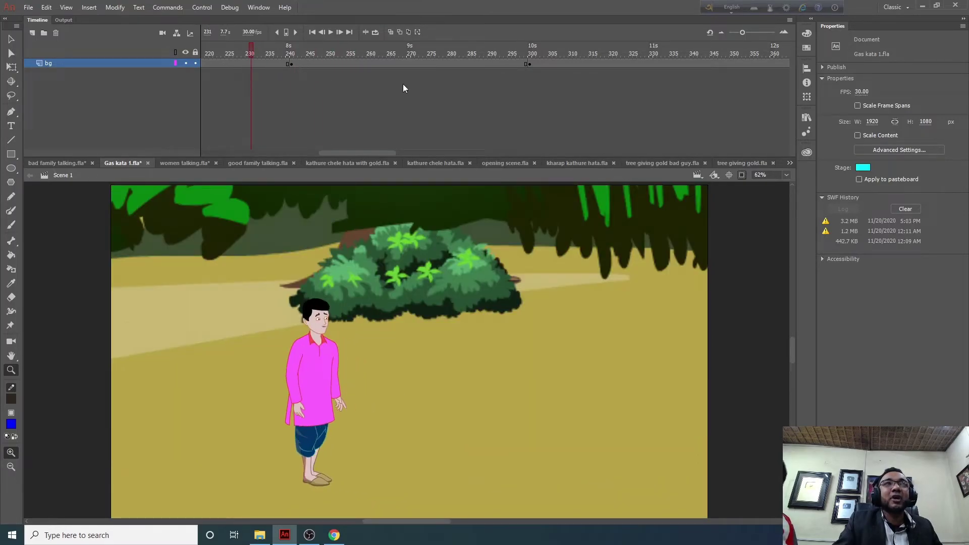
left_click(653, 56)
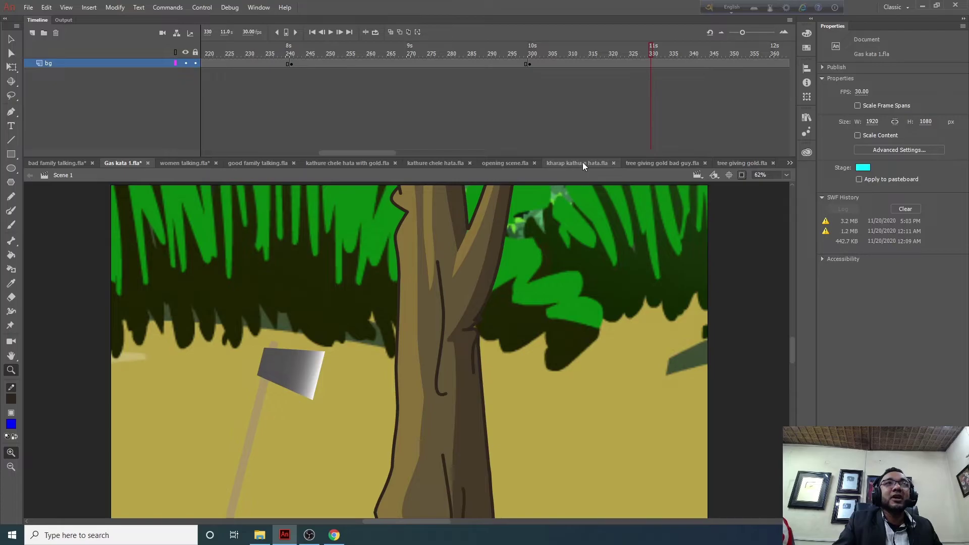
left_click(638, 162)
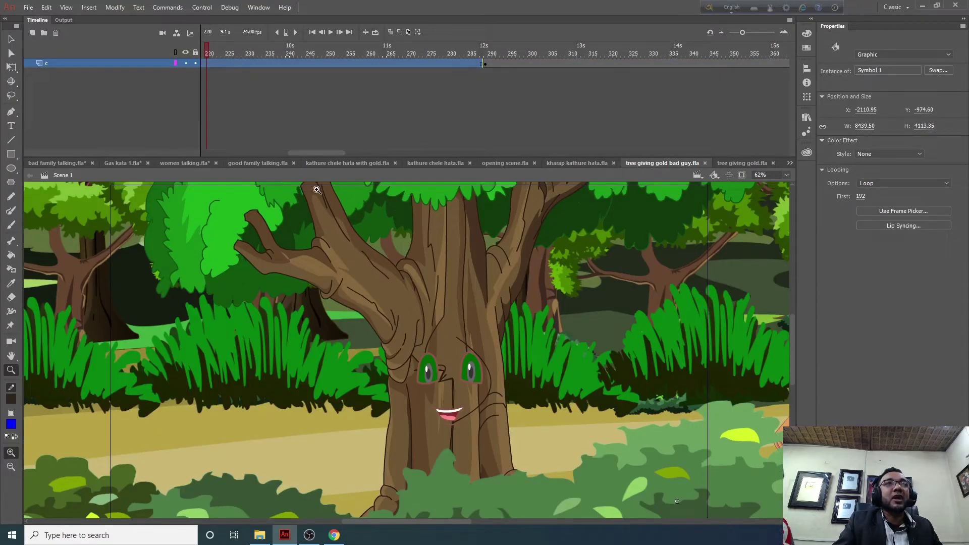
left_click(250, 165)
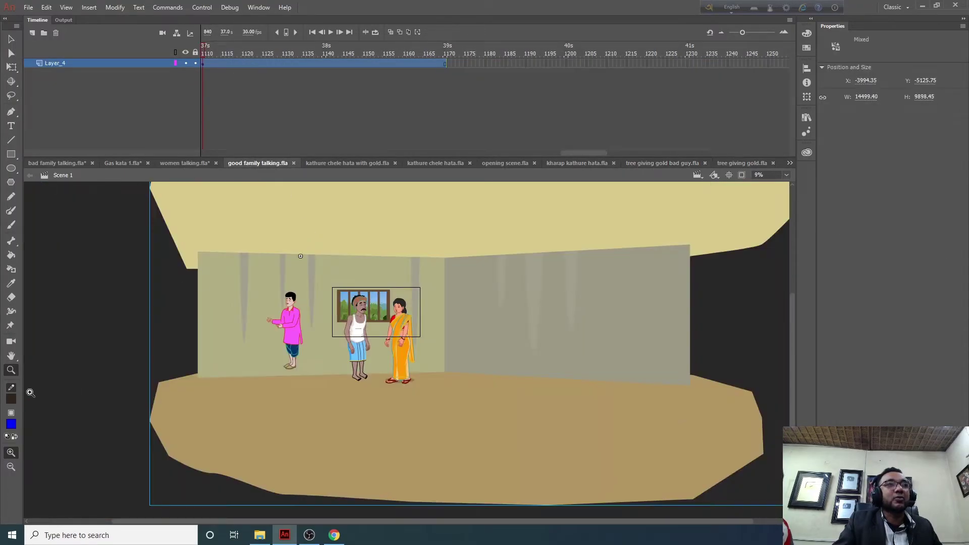
double_click(10, 356)
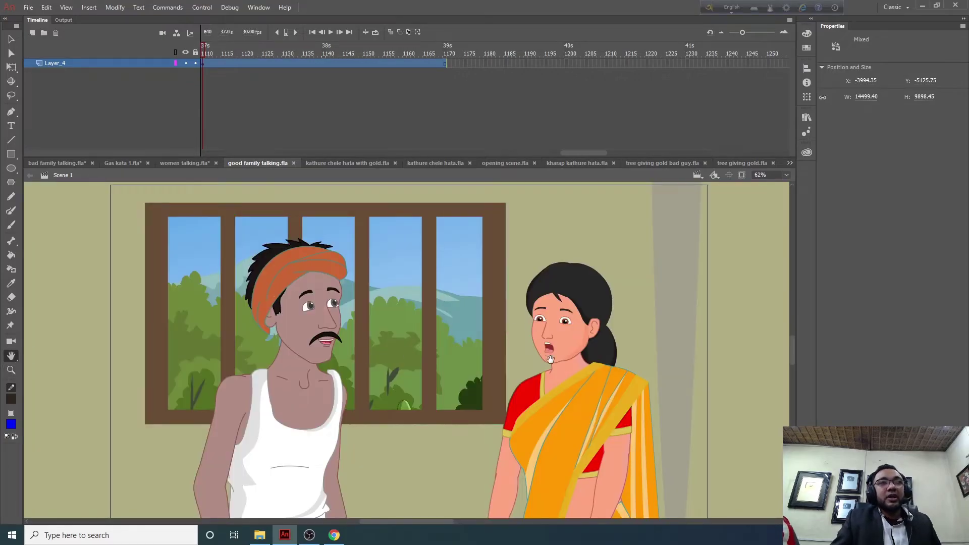
In kathure chele hata with gold.fla, move the forest scene at the frame 50 keyframe down to about Y -414 and hide content outside the stage
left_click(327, 162)
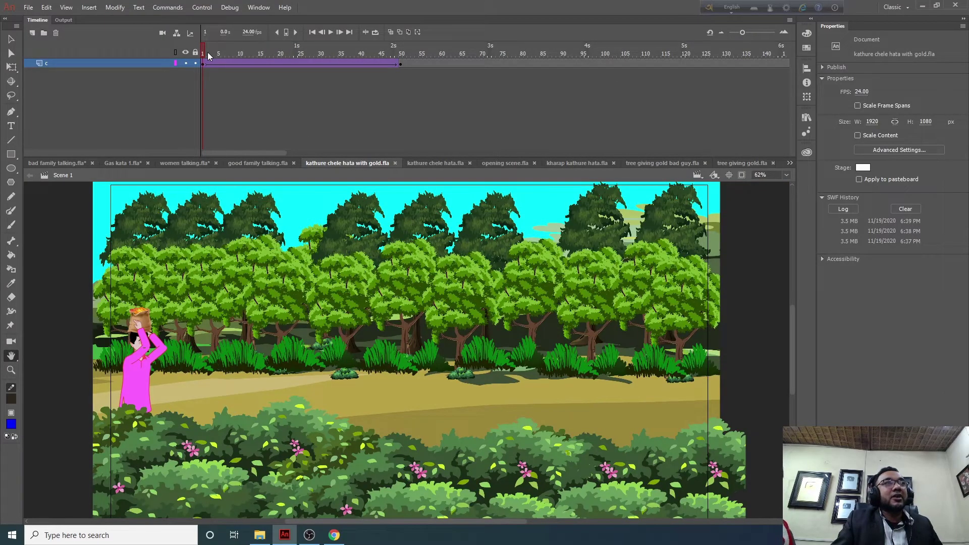
left_click_drag(206, 55, 404, 38)
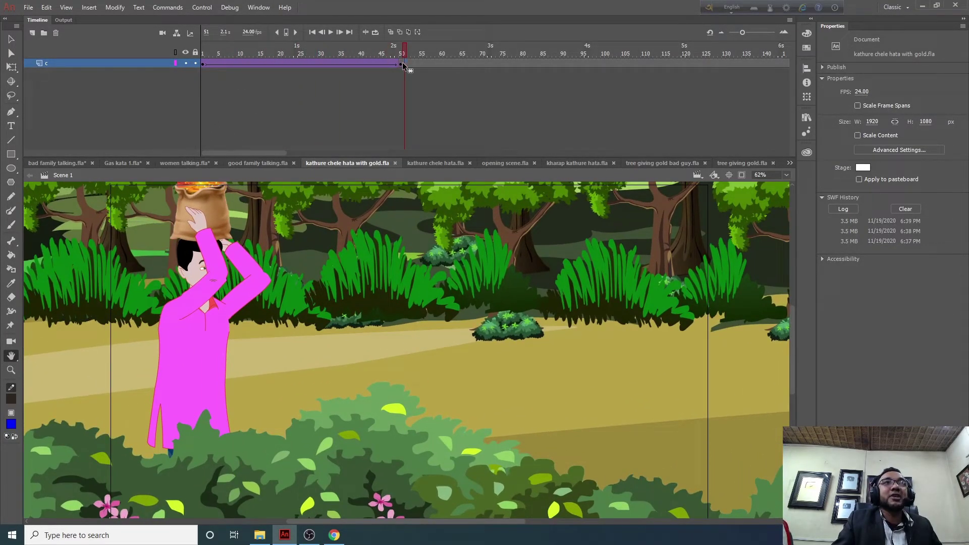
left_click(402, 64)
left_click(12, 41)
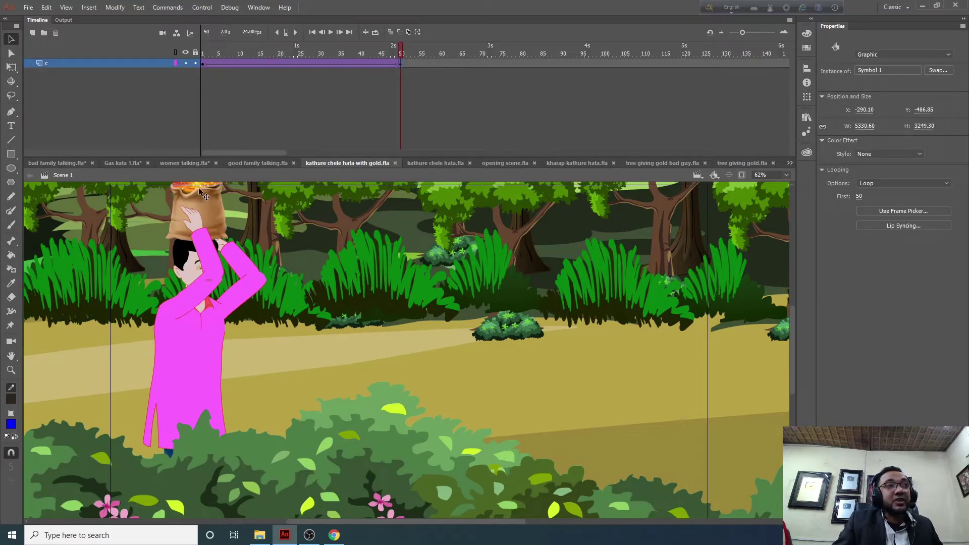
left_click_drag(206, 273, 205, 295)
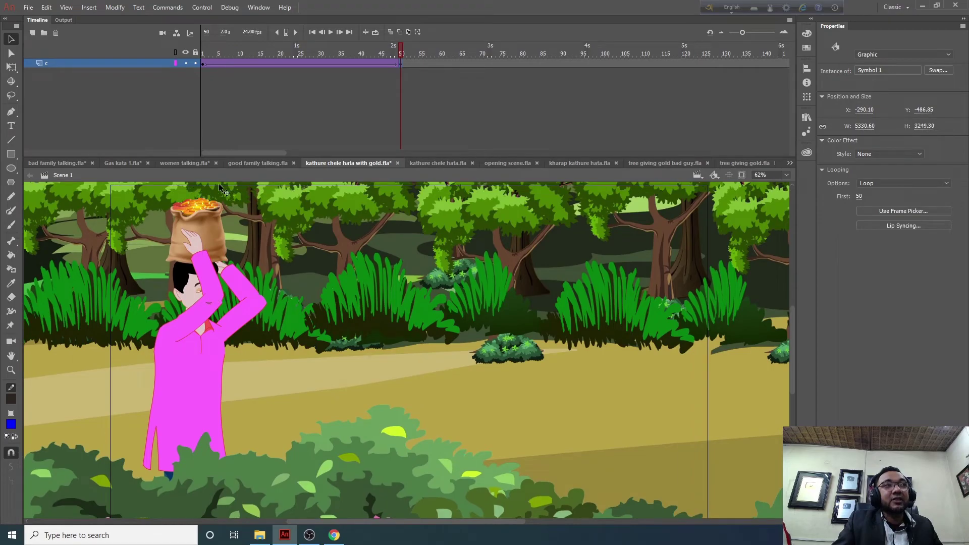
left_click(741, 175)
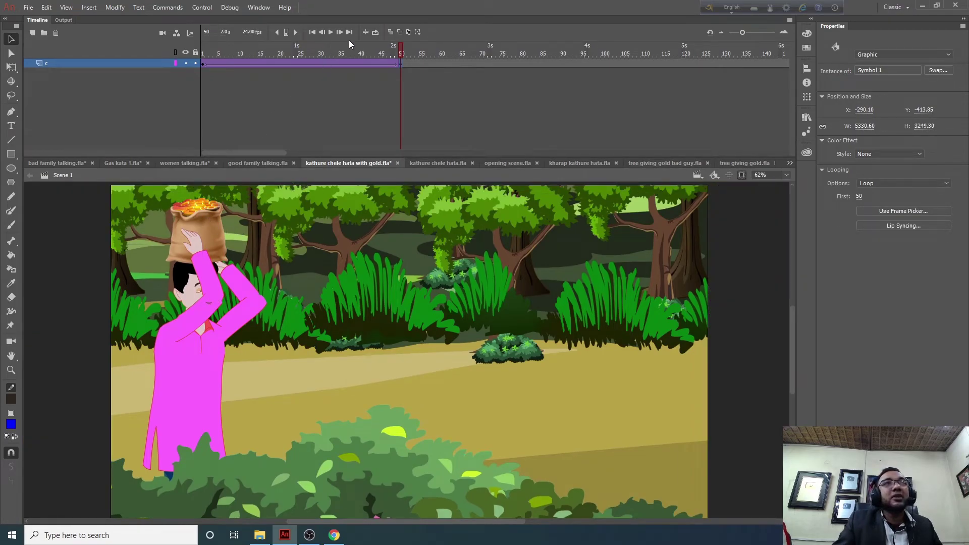
Scrub and play the forest walking shot from frame 1 past the frame 50 keyframe to check its framing
left_click(203, 53)
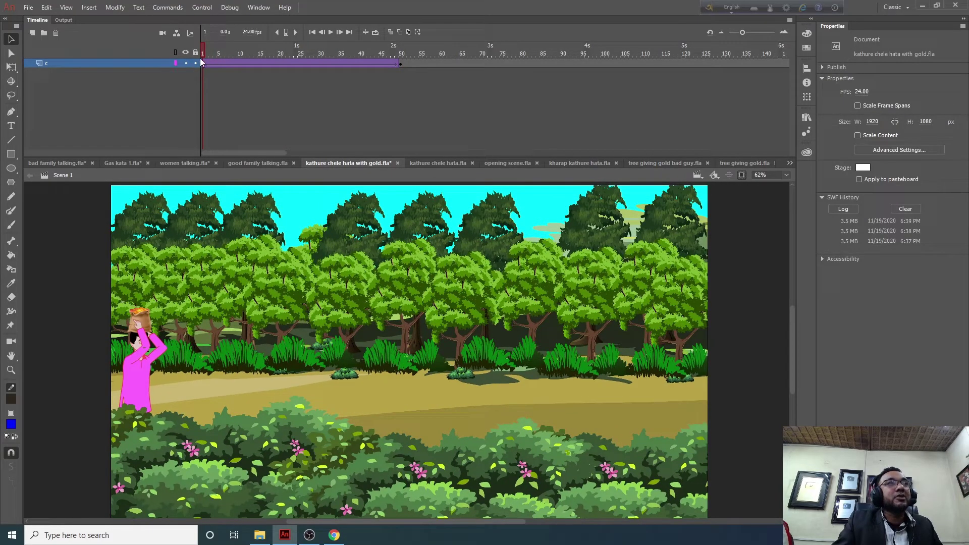
left_click_drag(204, 52, 427, 50)
key("Return")
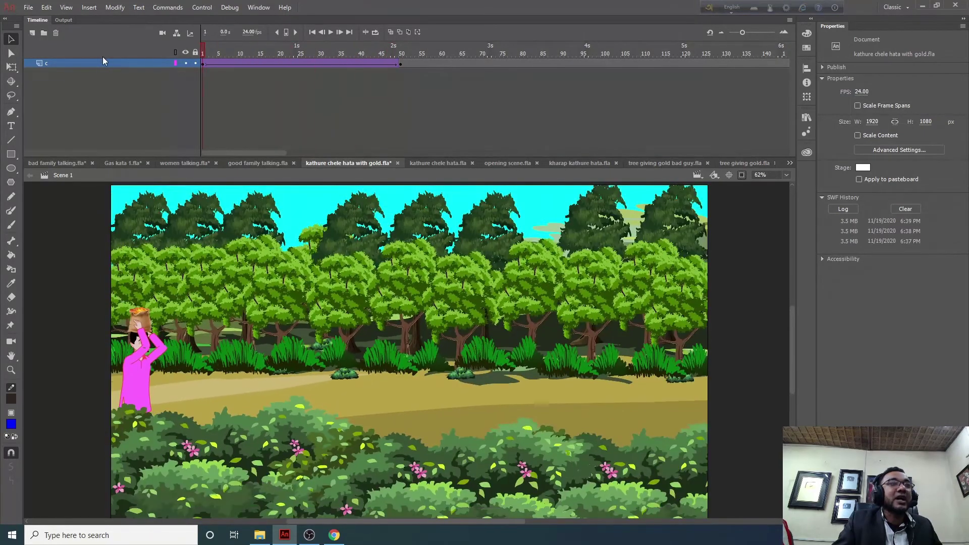
Try to shift the whole forest scene at the frame 1 keyframe to the right, and undo the move
left_click(203, 64)
left_click_drag(151, 370, 222, 369)
mouse_move(205, 52)
left_mouse_down()
mouse_move(339, 57)
mouse_move(192, 62)
left_mouse_up()
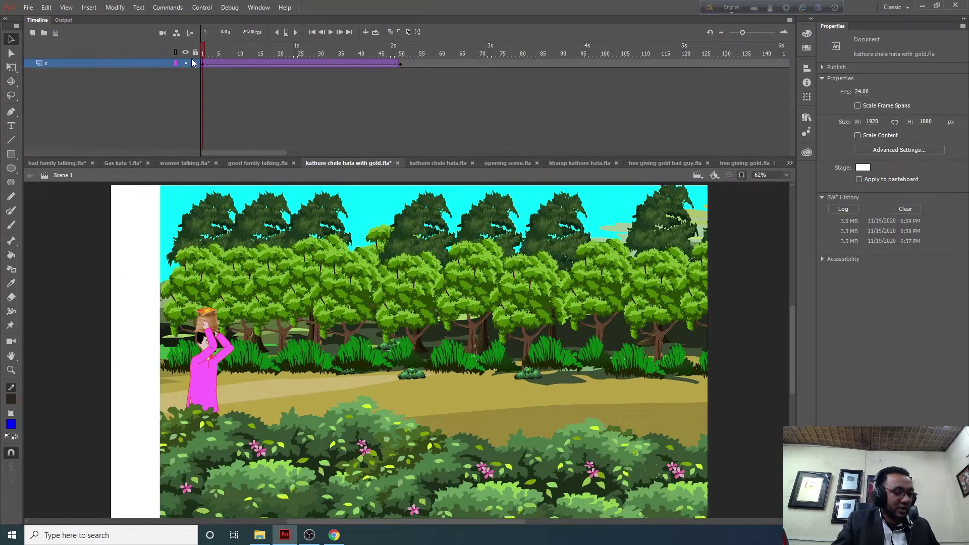
left_click(203, 63)
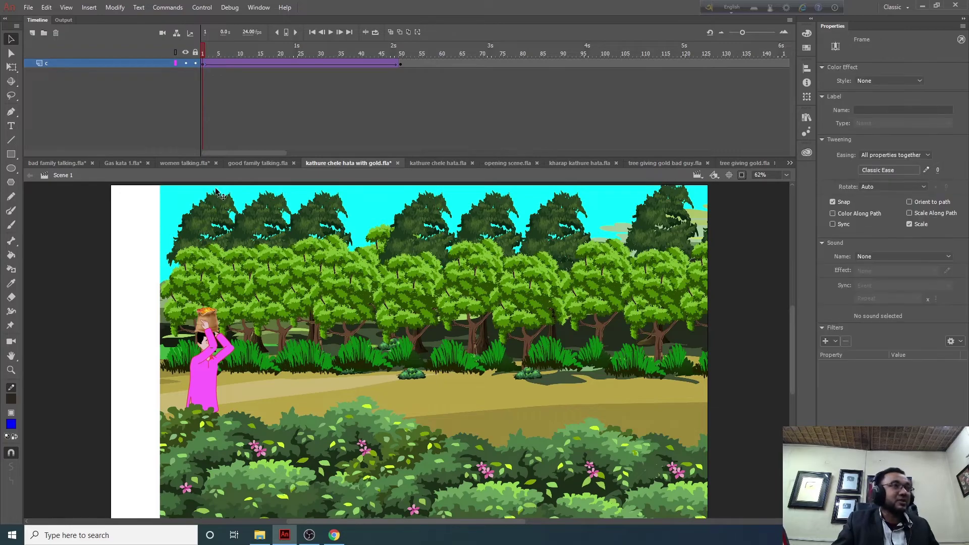
key("ctrl+z")
Edit the forest scene symbol and move the gold-carrying boy farther right along the path at its frame 1 keyframe
double_click(154, 355)
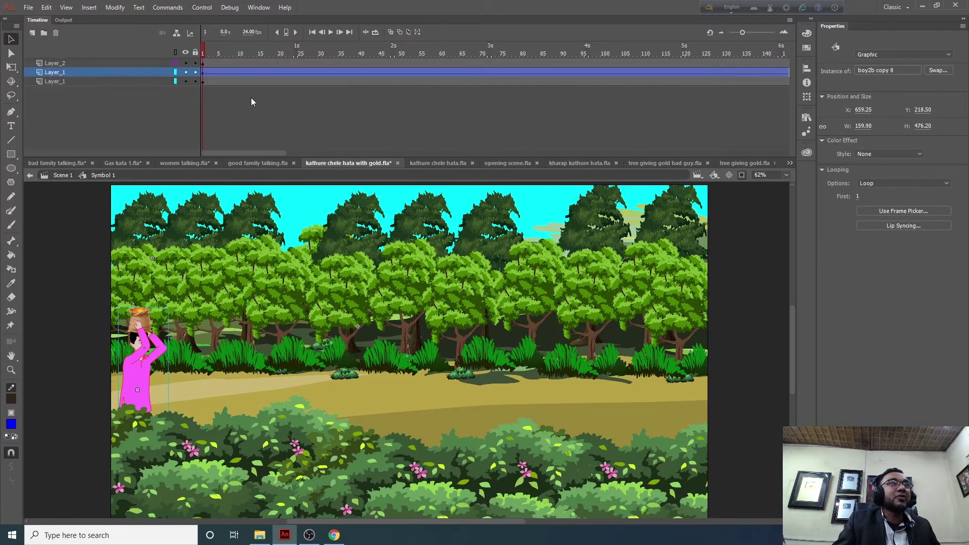
left_click(204, 75)
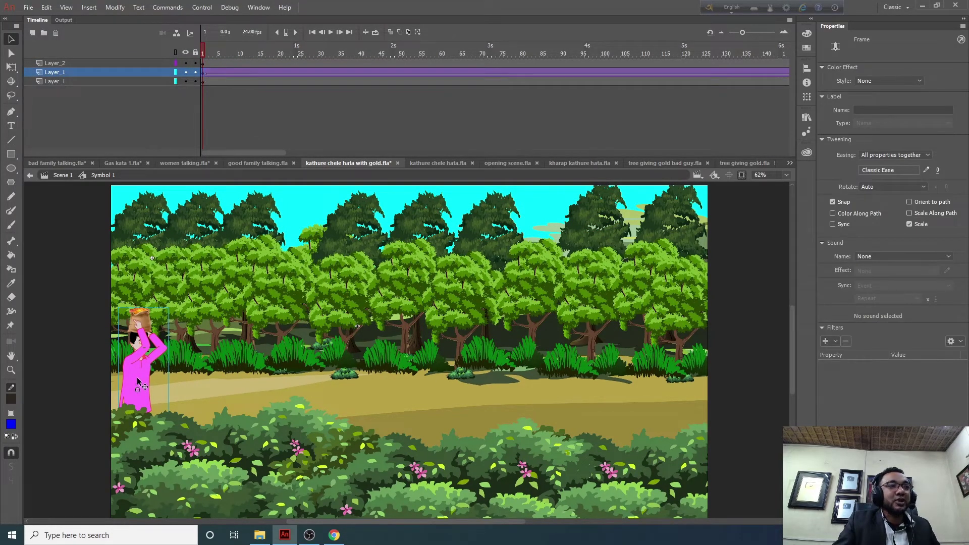
left_click(137, 377)
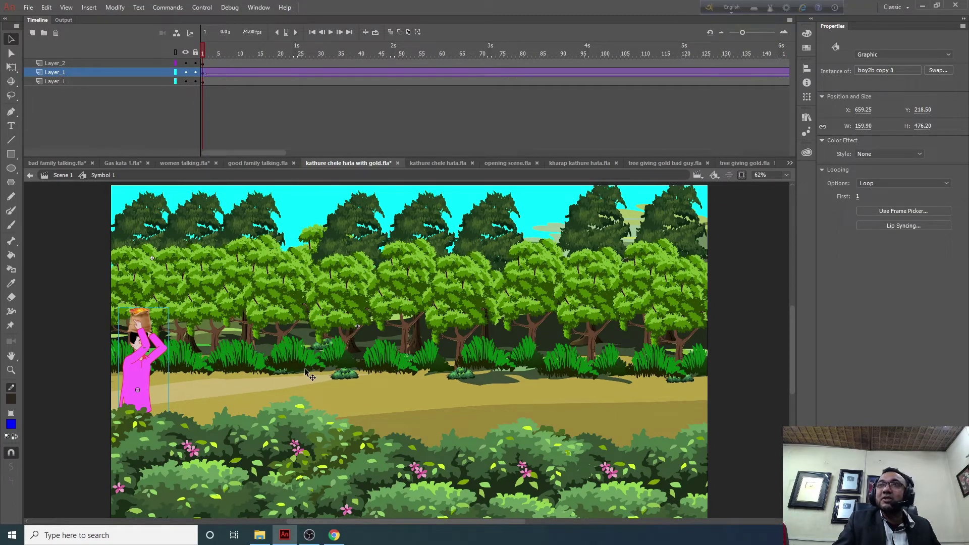
left_click_drag(141, 381, 236, 377)
Lock Layer_2 and raise the boy at the symbol's frame 310 keyframe to about X 2362, Y 249
left_click_drag(205, 53, 640, 69)
left_click(622, 75)
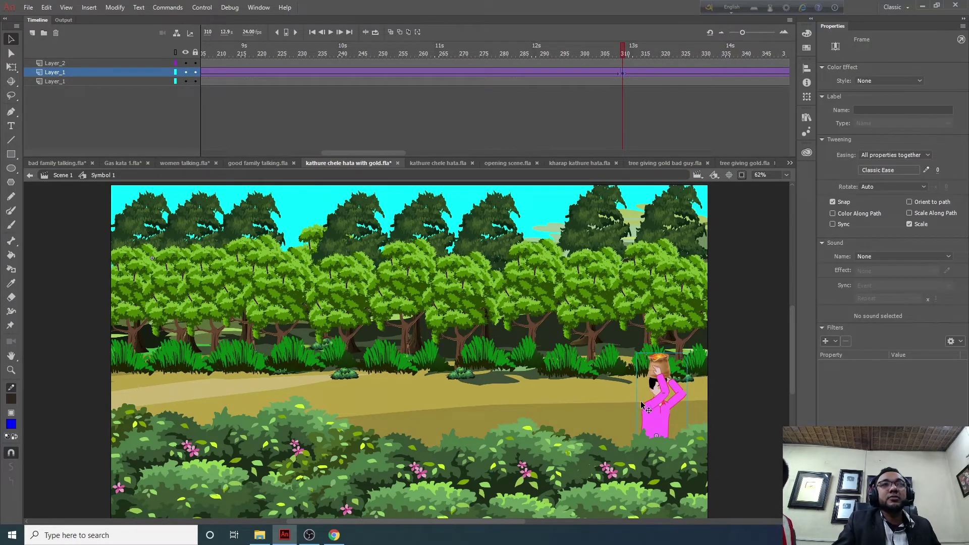
left_click(681, 391)
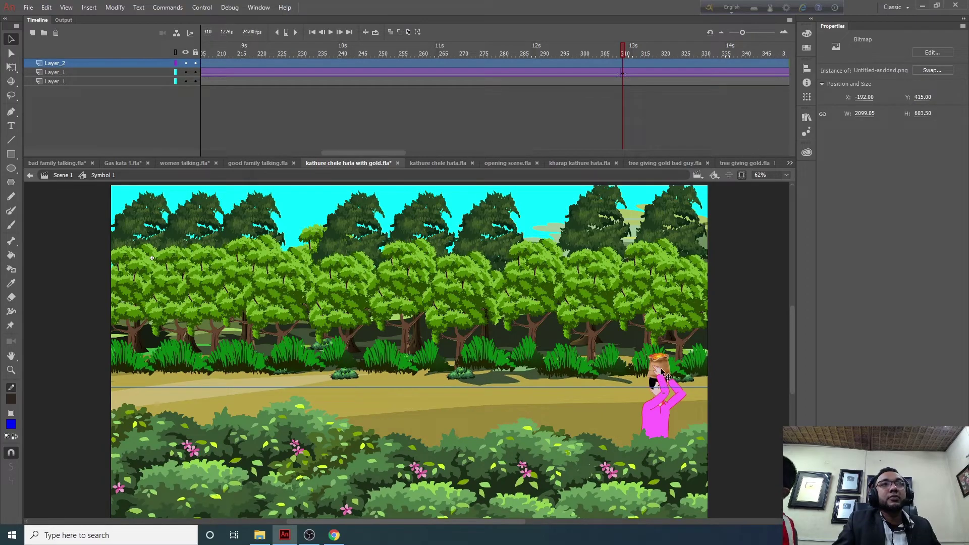
left_click(663, 374)
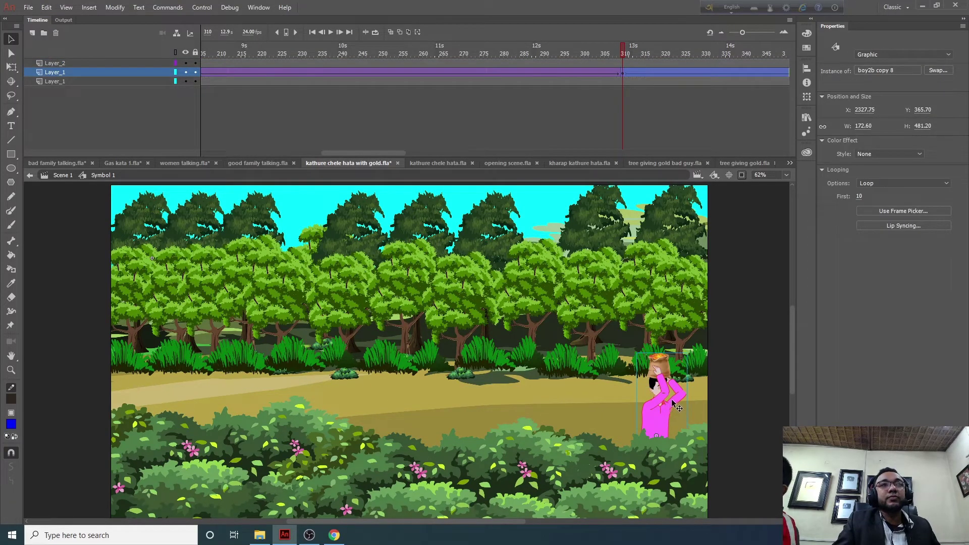
left_click(677, 444)
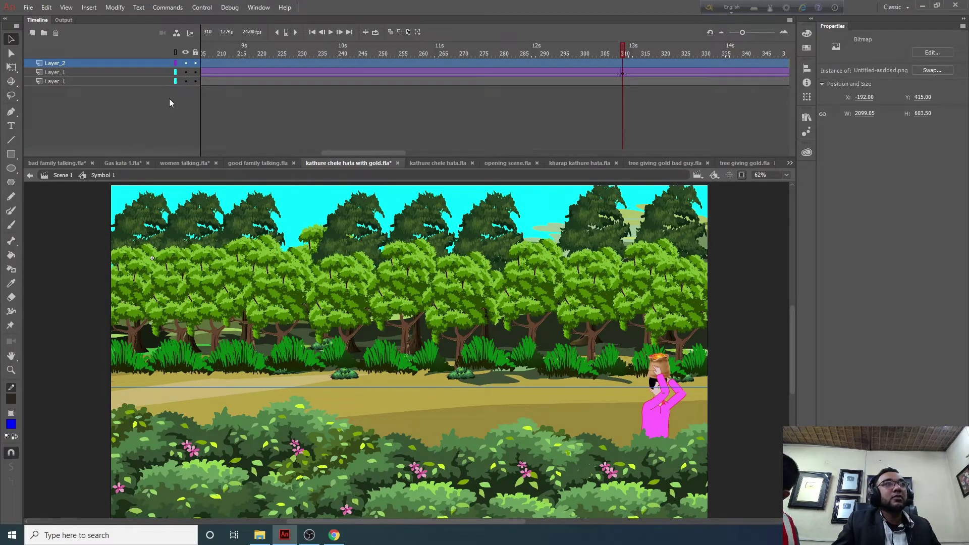
left_click(195, 63)
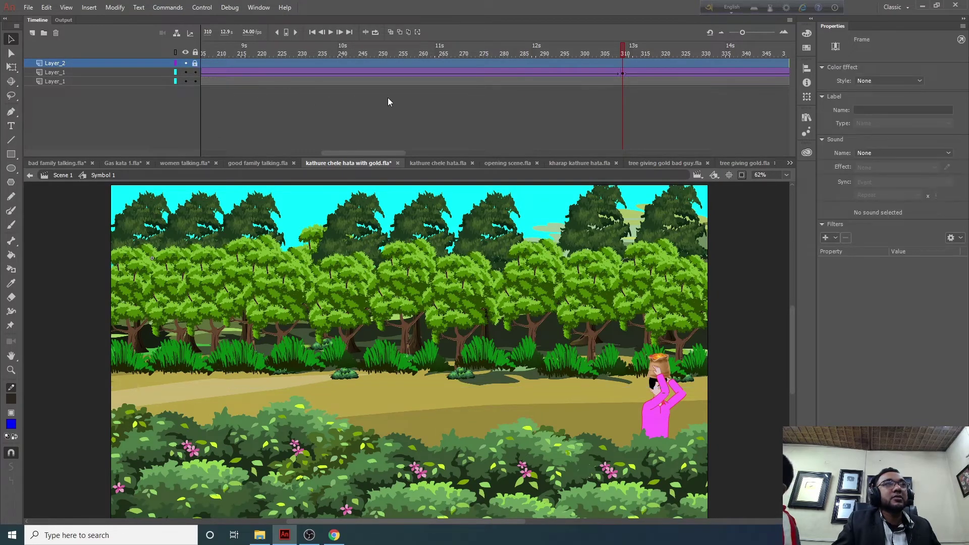
left_click(623, 74)
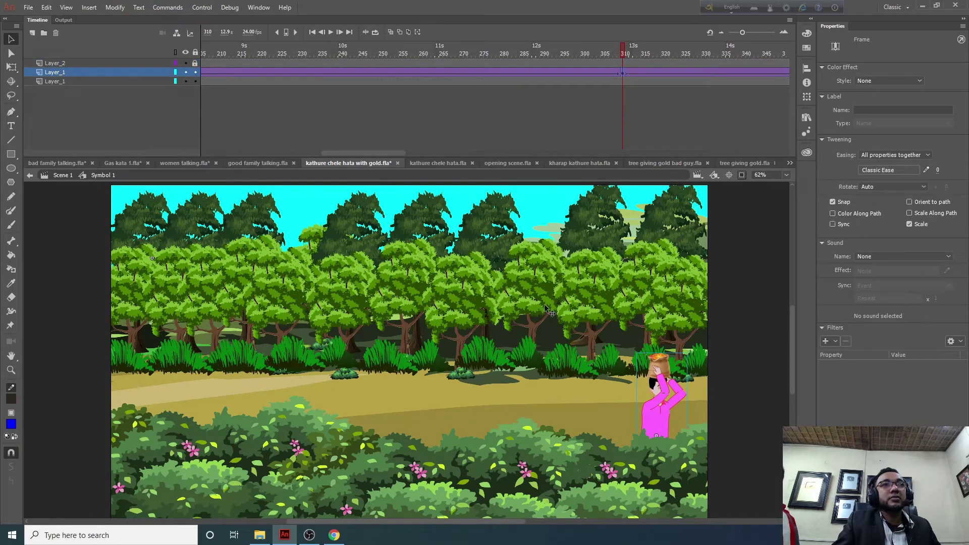
left_click_drag(665, 413, 675, 376)
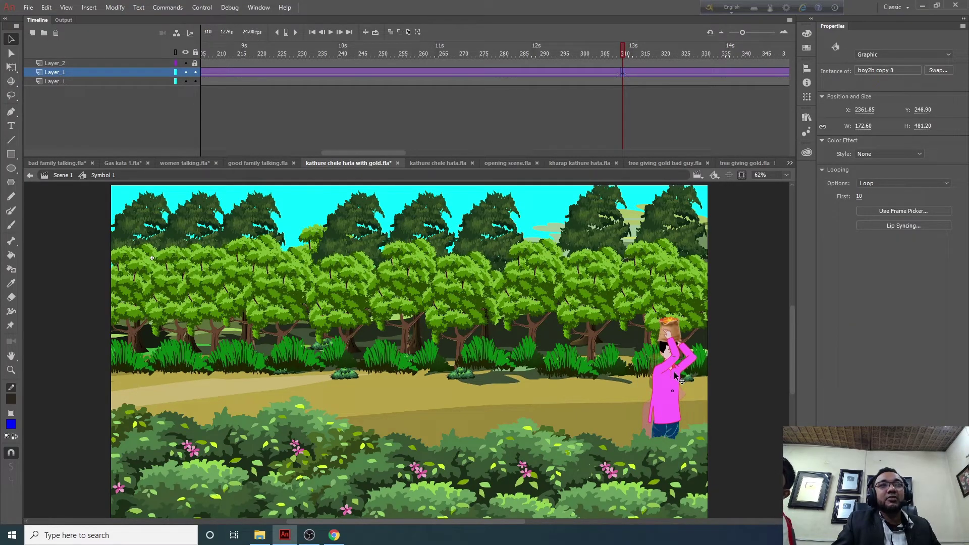
Show content outside the stage and raise the boy at the symbol's frame 360 keyframe to about X 2598, Y 390
left_click_drag(338, 152, 220, 152)
left_click_drag(204, 51, 943, 46)
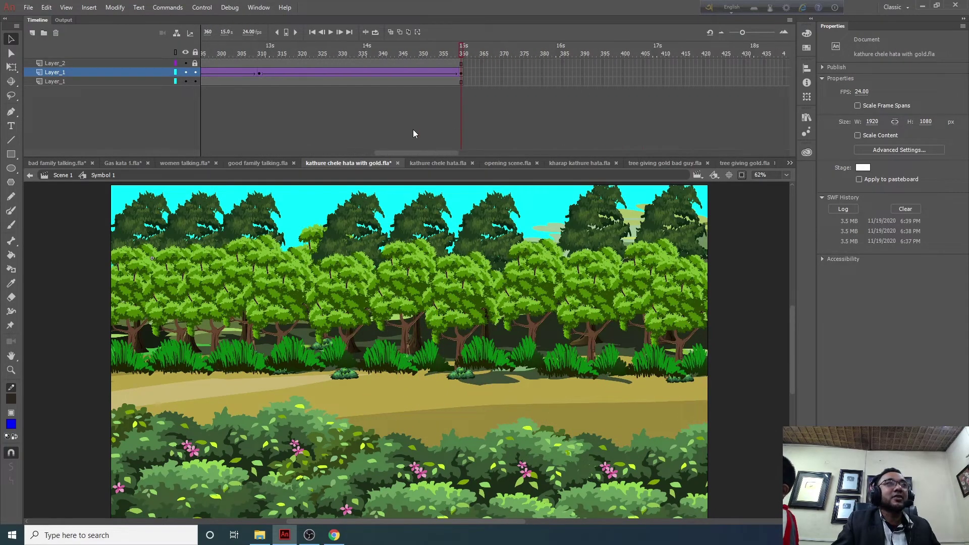
left_click(259, 75)
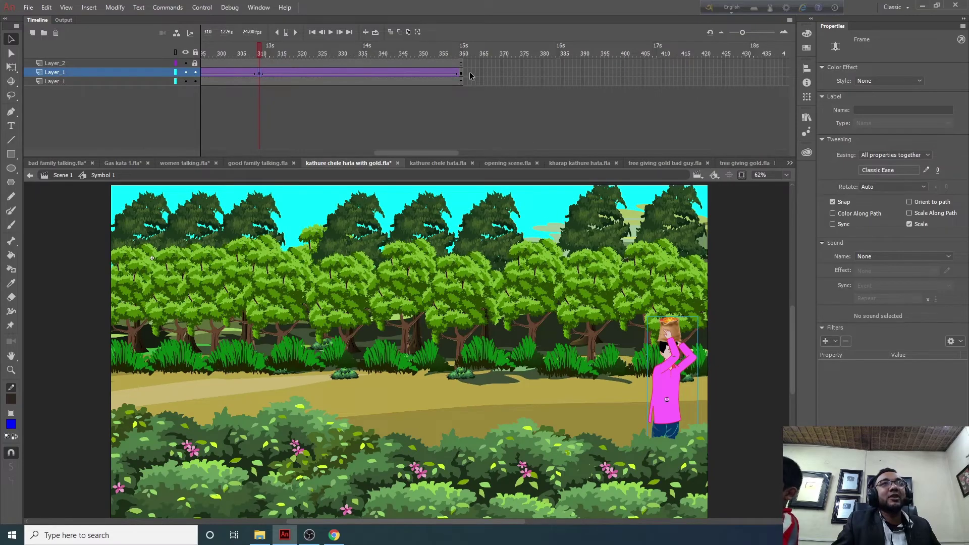
key("shift+period")
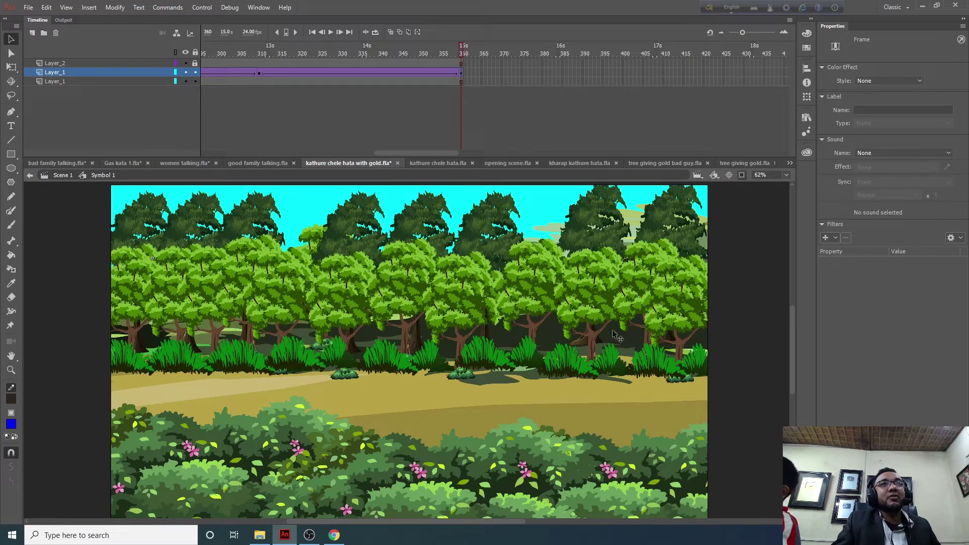
left_click(742, 175)
left_click_drag(763, 419, 761, 370)
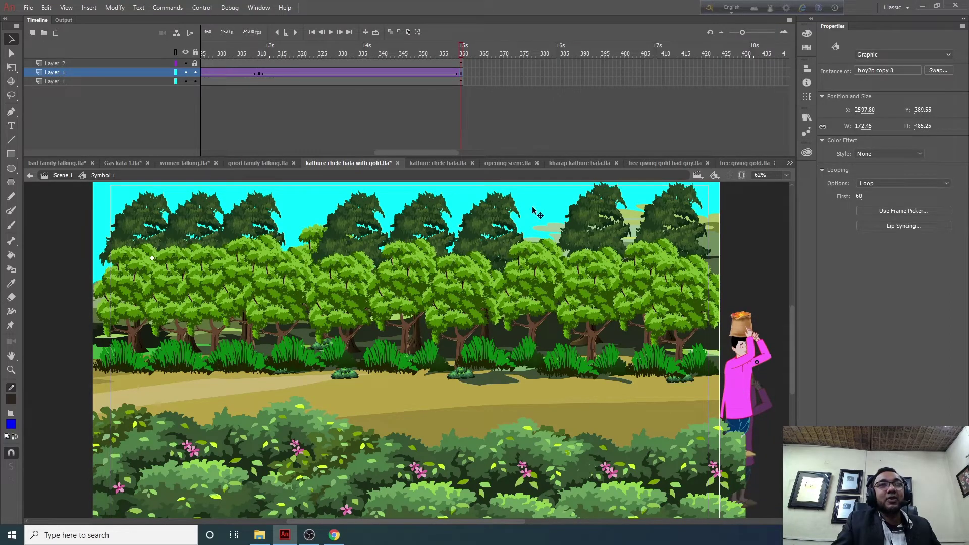
Return to Scene 1, move the forest scene at the frame 50 keyframe to about X -290, Y -326, and test the movie
left_click(63, 177)
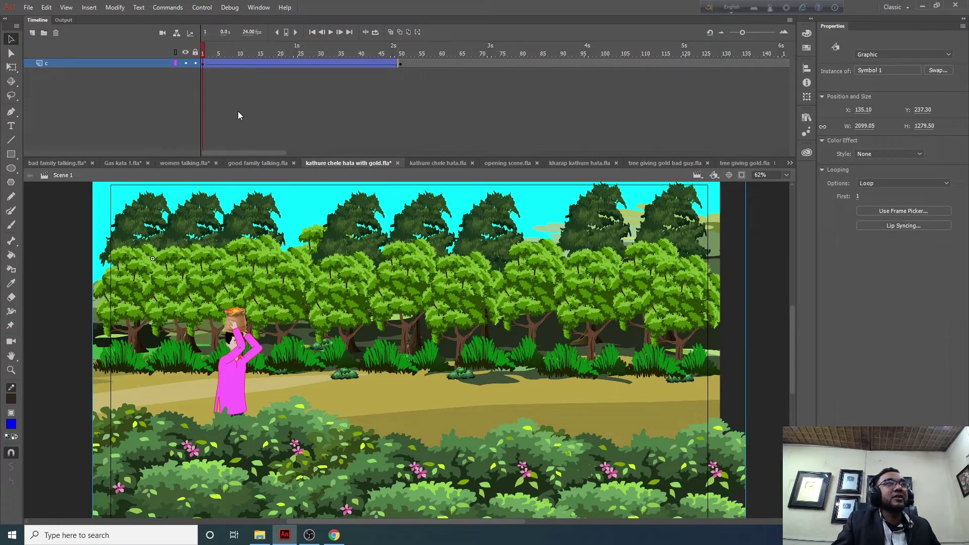
left_click_drag(202, 50, 399, 61)
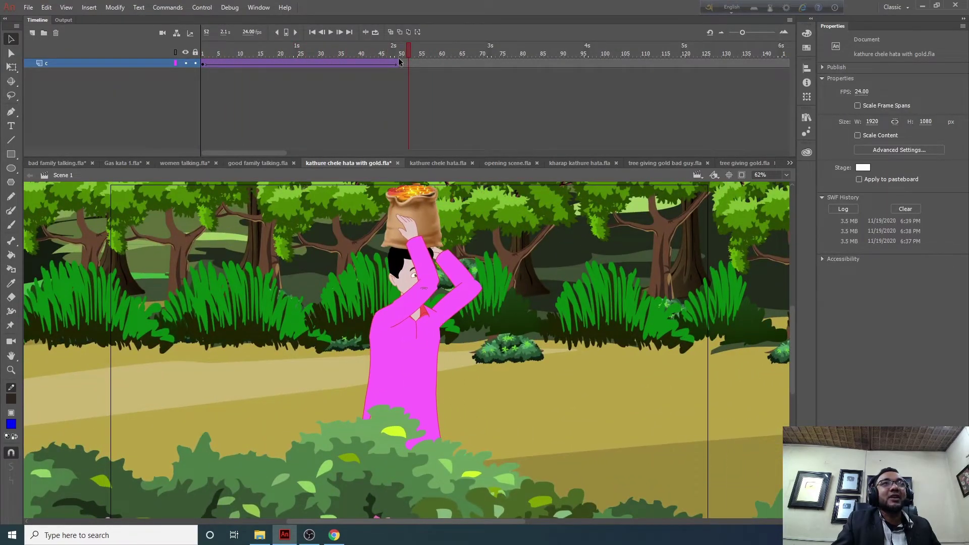
left_click(399, 64)
left_click_drag(389, 260, 392, 287)
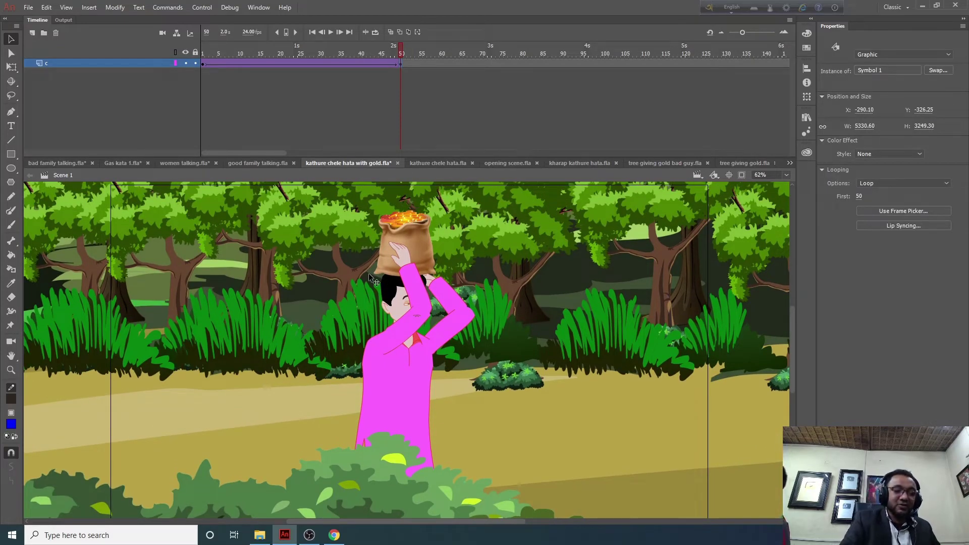
key("ctrl+Return")
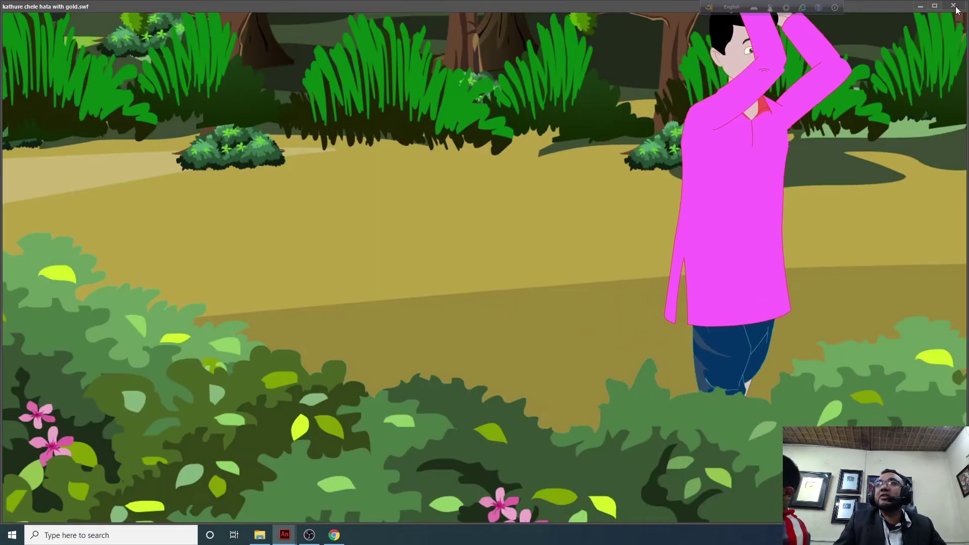
left_click(954, 6)
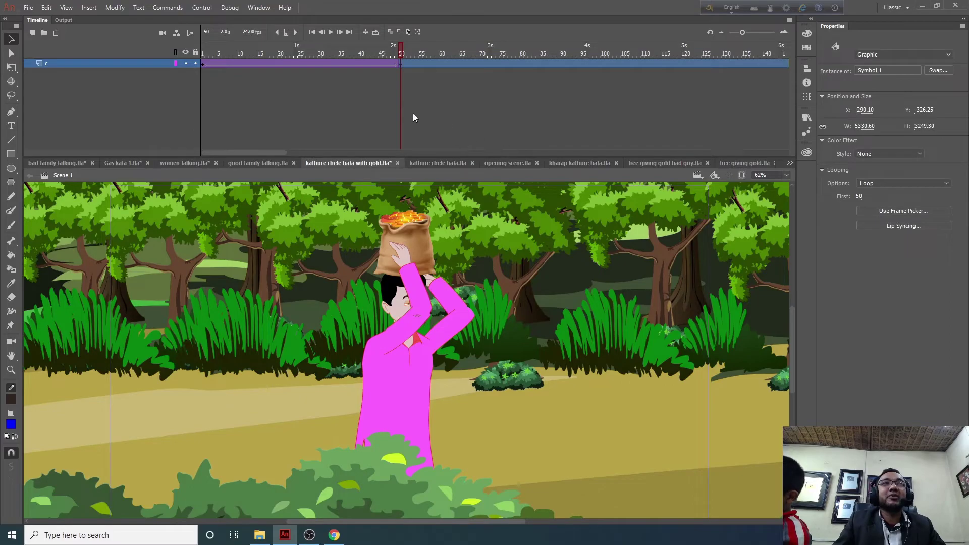
Reposition the forest scene at the frame 156 keyframe to about X -1777, Y -270 and compare it with the frame 197 shot
left_click_drag(395, 53, 606, 61)
left_click(607, 61)
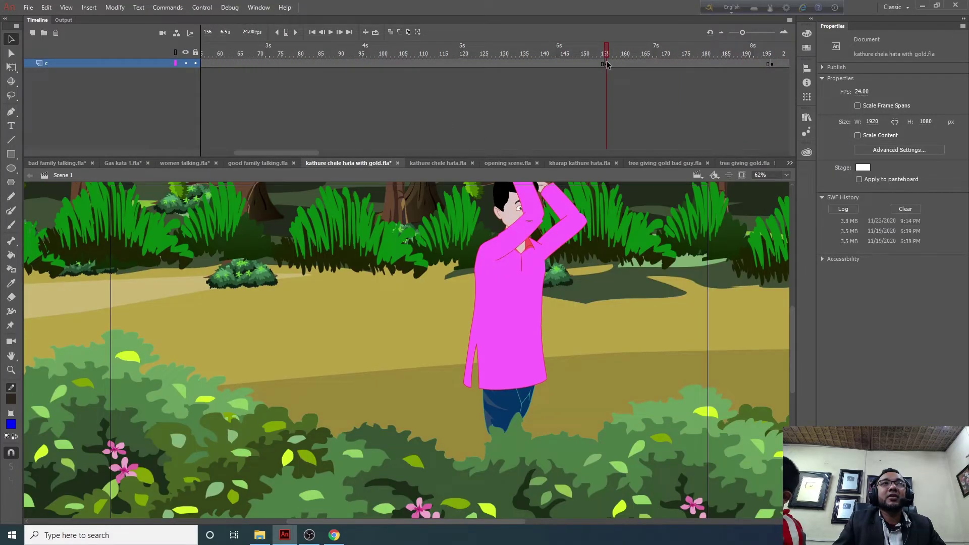
left_click_drag(544, 289, 348, 409)
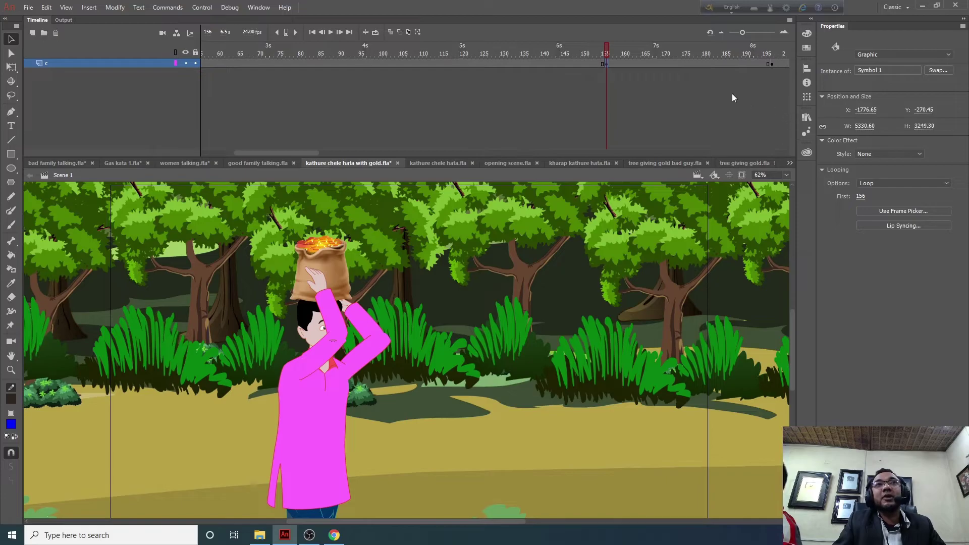
left_click(771, 63)
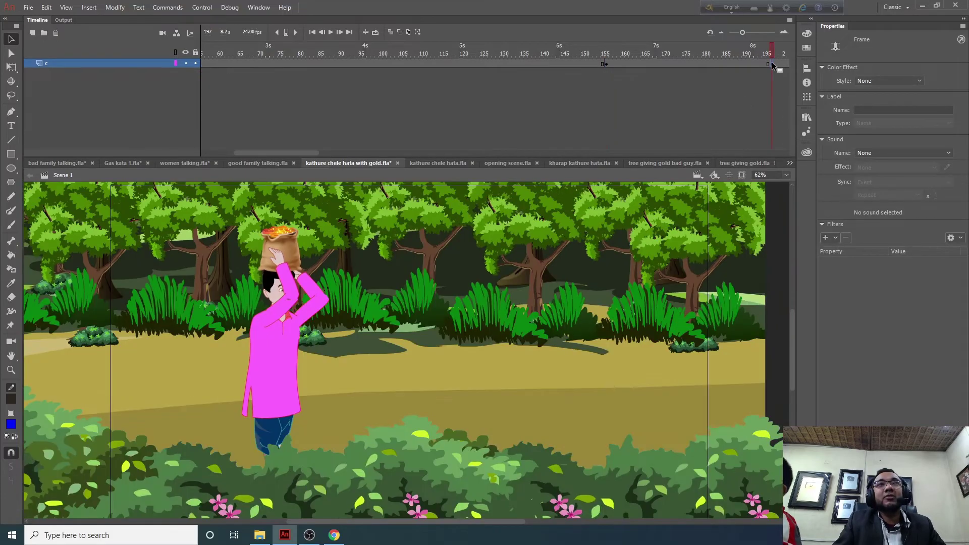
left_click(605, 63)
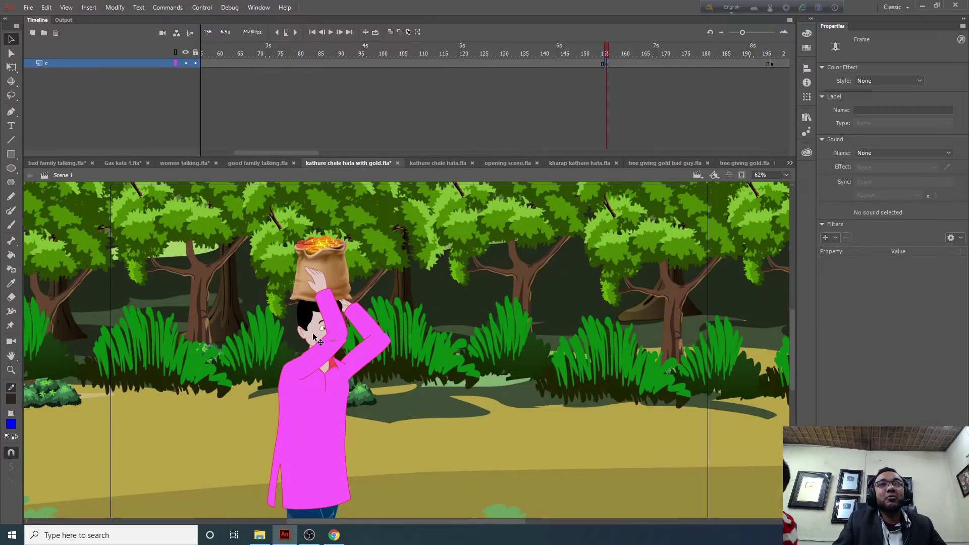
Enlarge the frame 156 forest scene to about 6906 px wide at X -2542, Y -480, and save the file after scrubbing through the shots
left_click(806, 98)
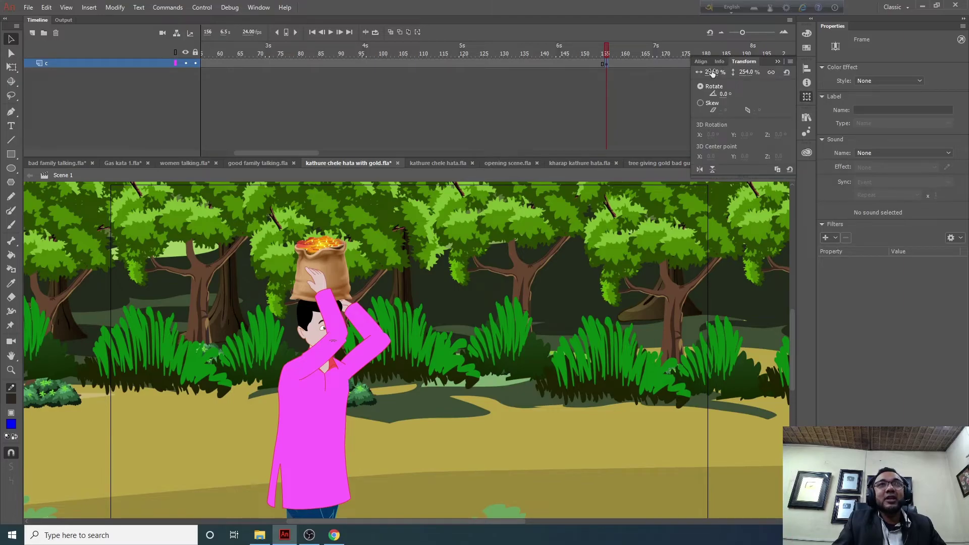
left_click_drag(720, 71, 757, 71)
left_click_drag(674, 396, 445, 334)
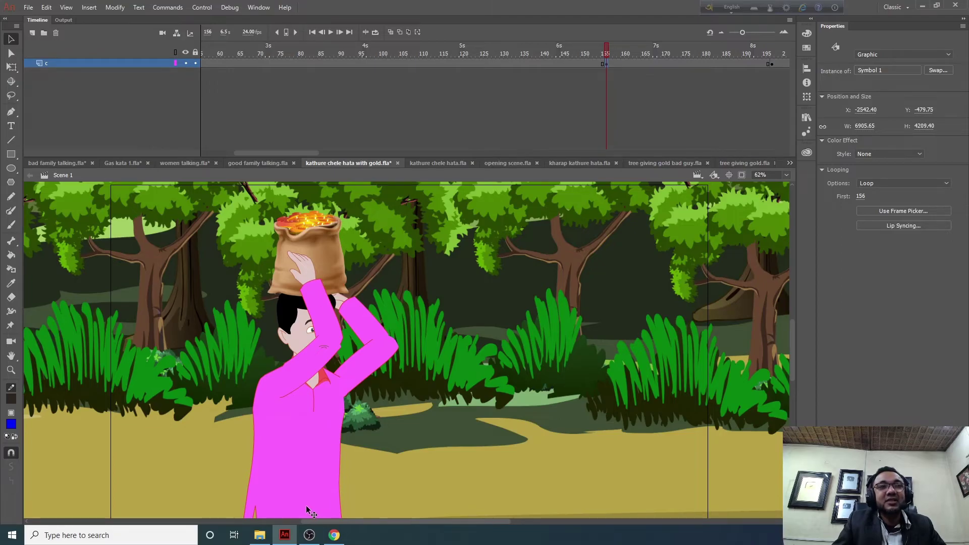
left_click_drag(608, 51, 821, 64)
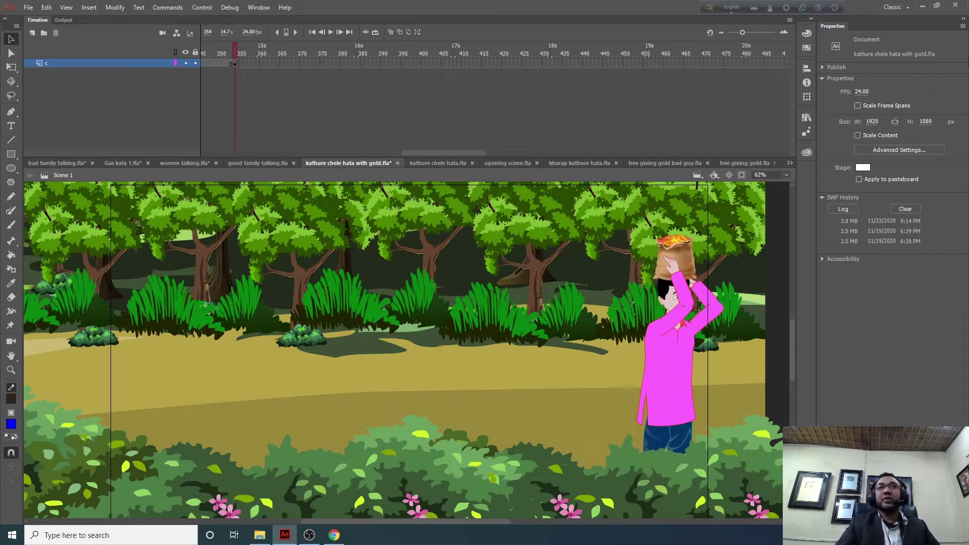
key("ctrl+s")
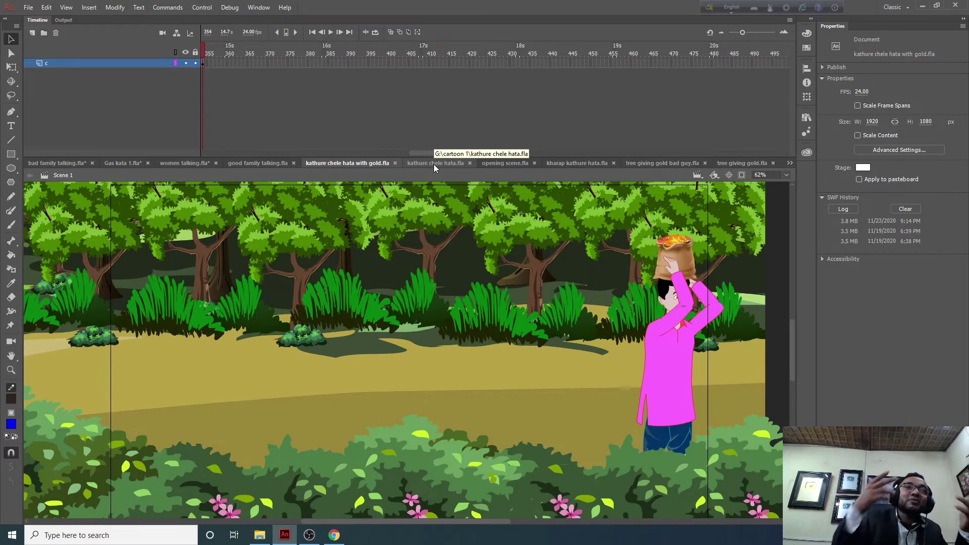
Switch to kathure chele hata.fla and scrub the boy's forest walk from the start to check its framing
left_click(434, 164)
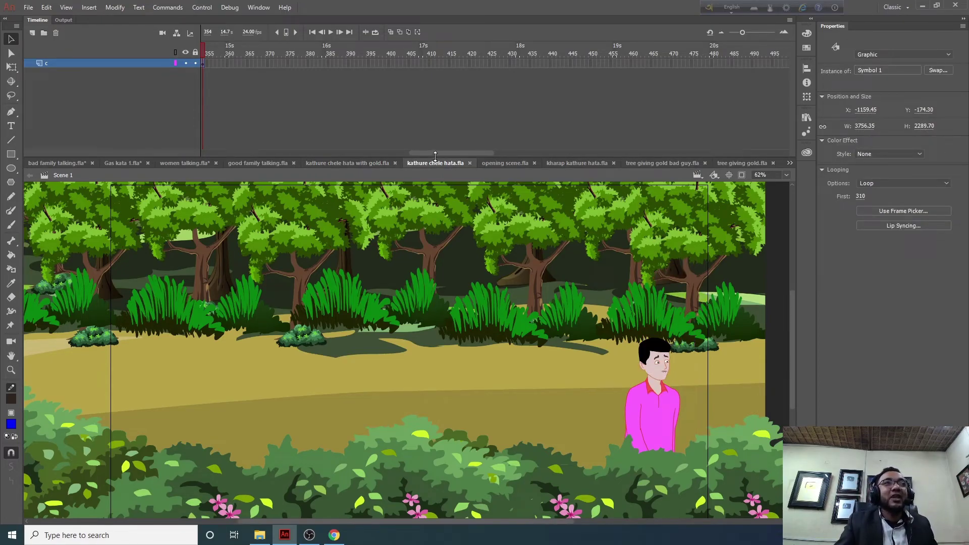
left_click_drag(435, 154, 202, 159)
left_click(205, 49)
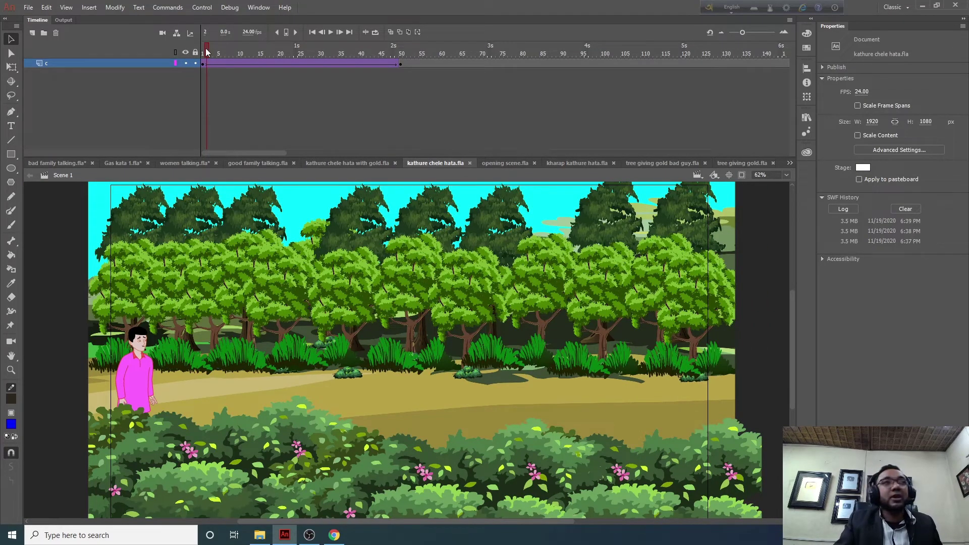
left_click_drag(214, 48, 331, 23)
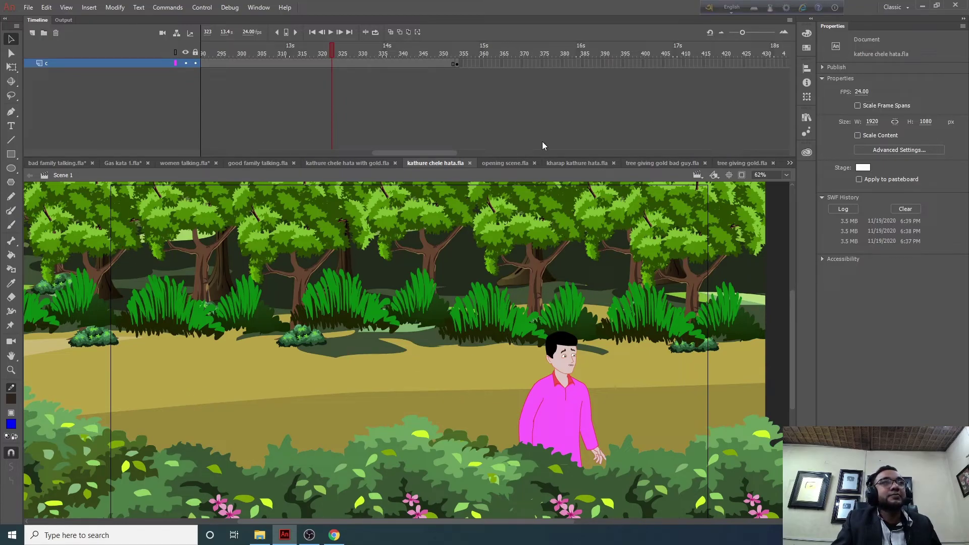
Move the forest scene at the frame 354 keyframe up to about X -1187, Y -304 and save the file
left_click(457, 64)
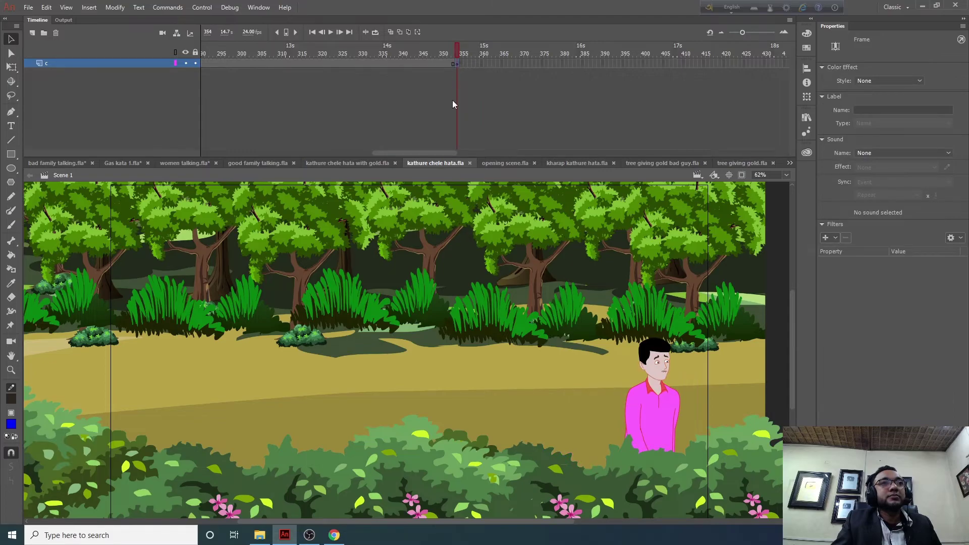
left_click_drag(626, 395, 618, 357)
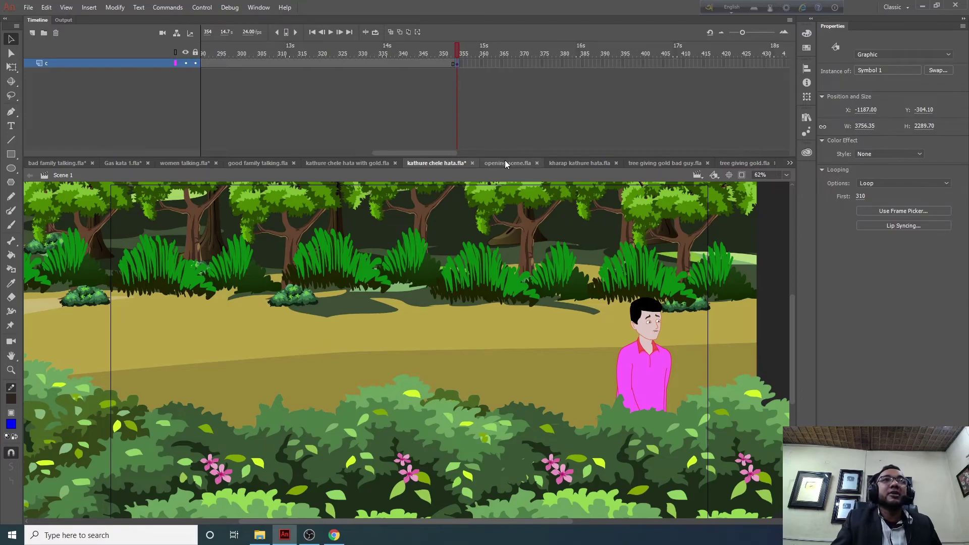
key("ctrl+s")
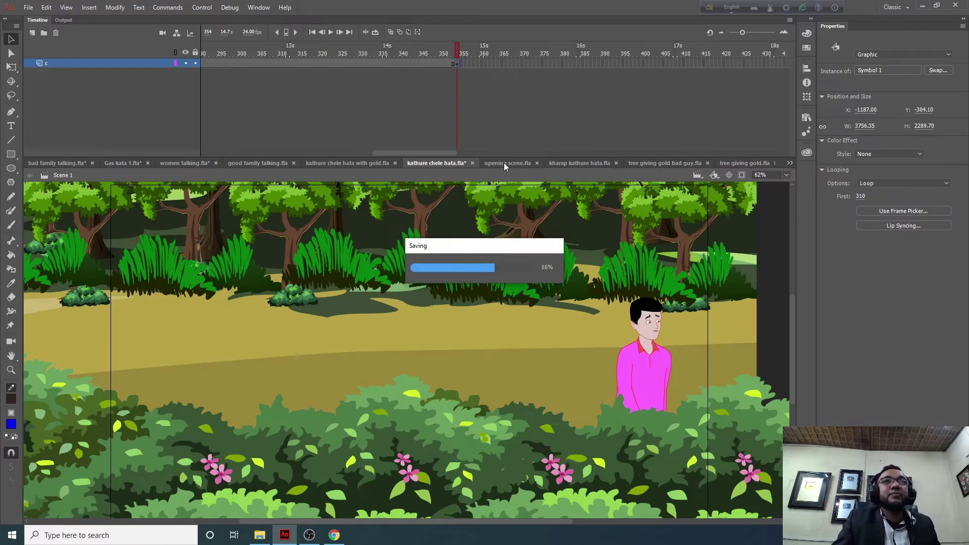
Switch to opening scene.fla and scrub the village camera move from the first frame to its end to check the framing
left_click(503, 163)
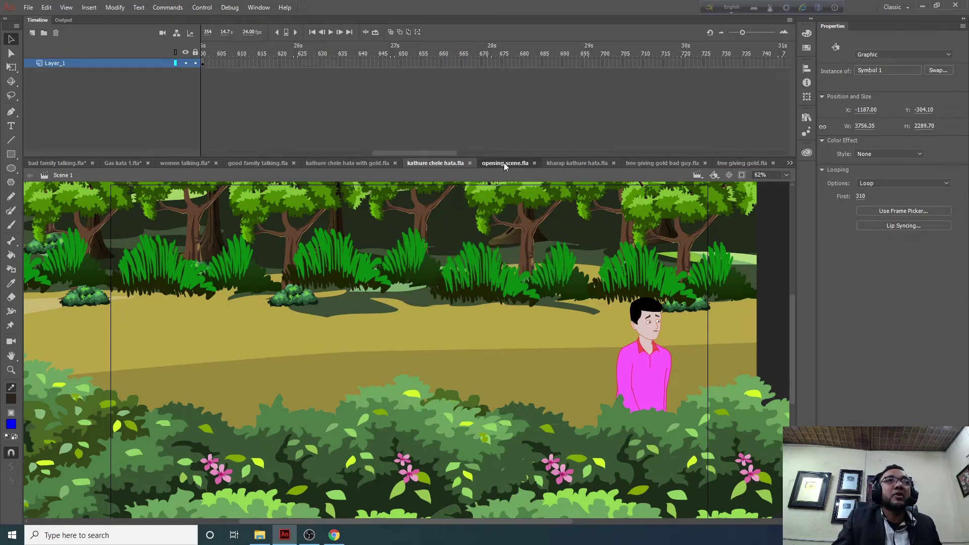
left_click_drag(507, 153, 198, 149)
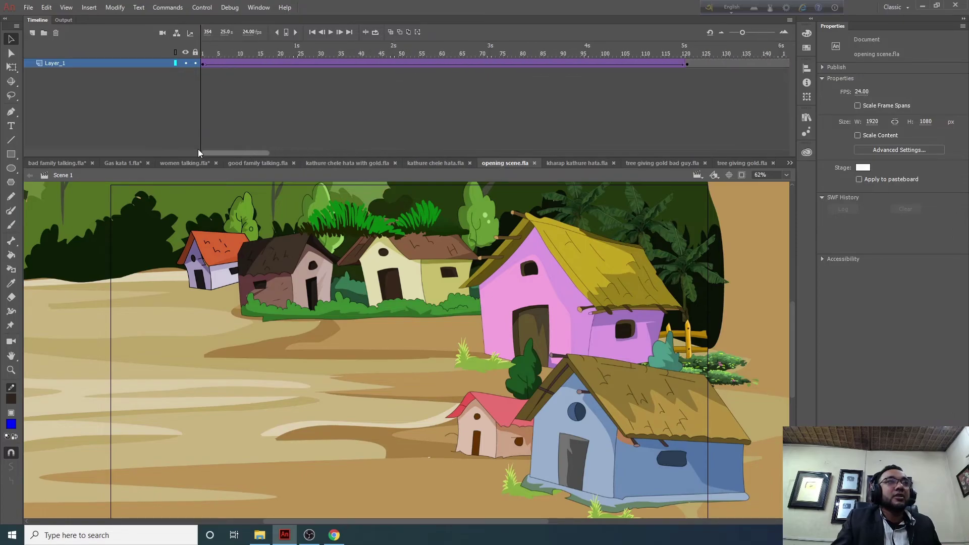
left_click(206, 50)
left_click_drag(207, 52, 546, 52)
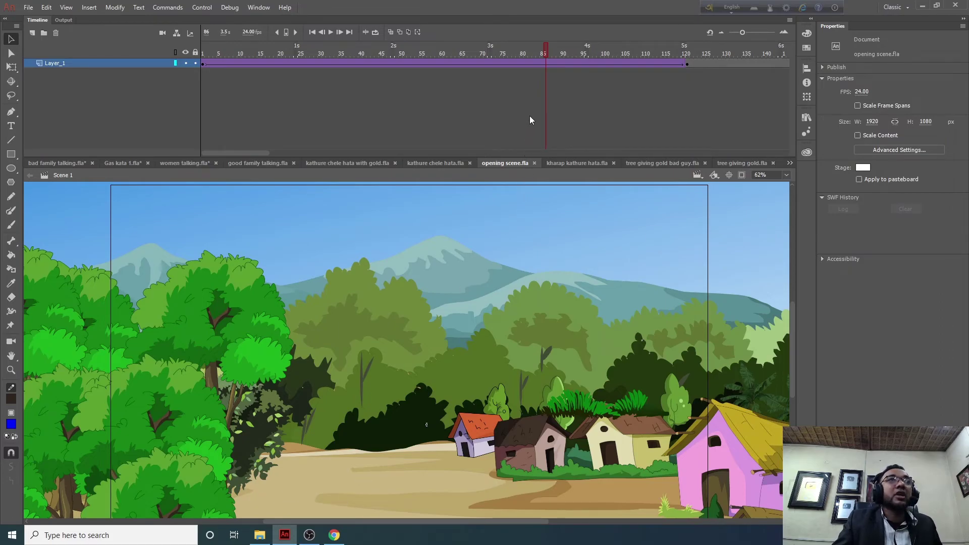
left_click_drag(616, 387, 613, 259)
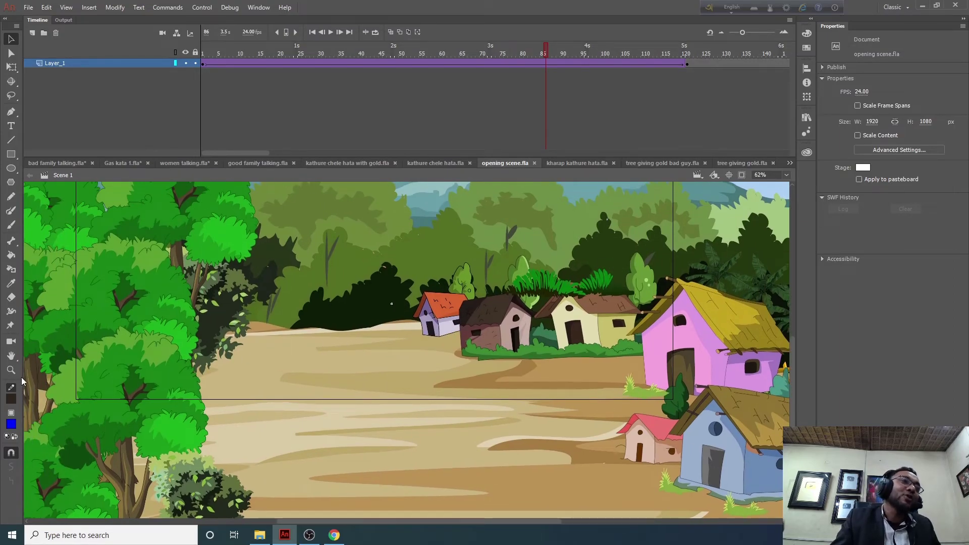
double_click(11, 355)
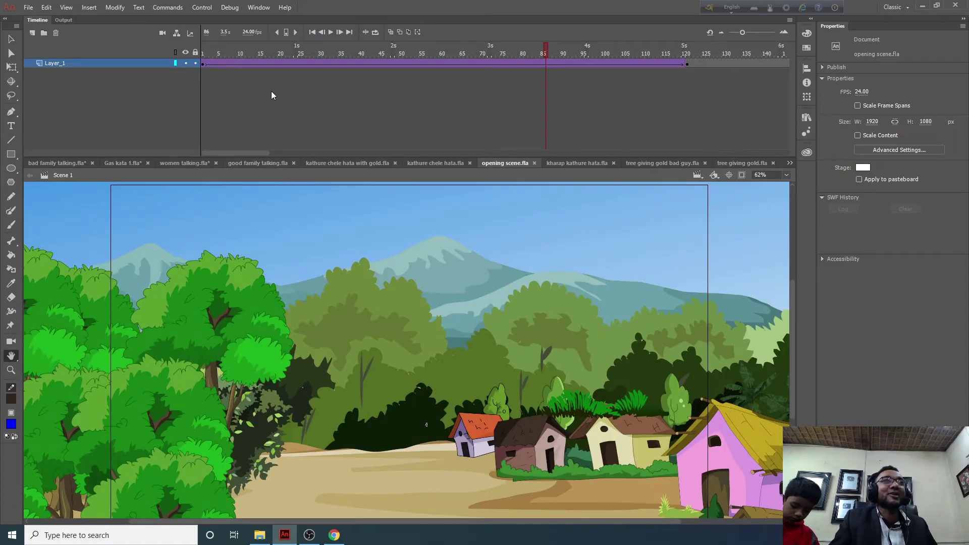
left_click_drag(546, 49, 703, 78)
Switch to kharap kathure hata.fla and scrub the turbaned man's forest walk from the start through frame 360 to check its framing
left_click(571, 162)
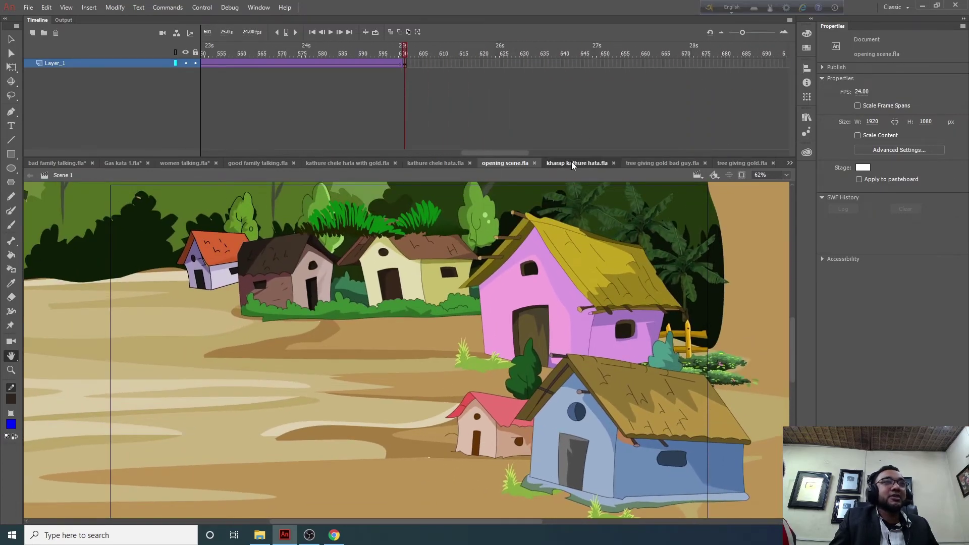
left_click(11, 357)
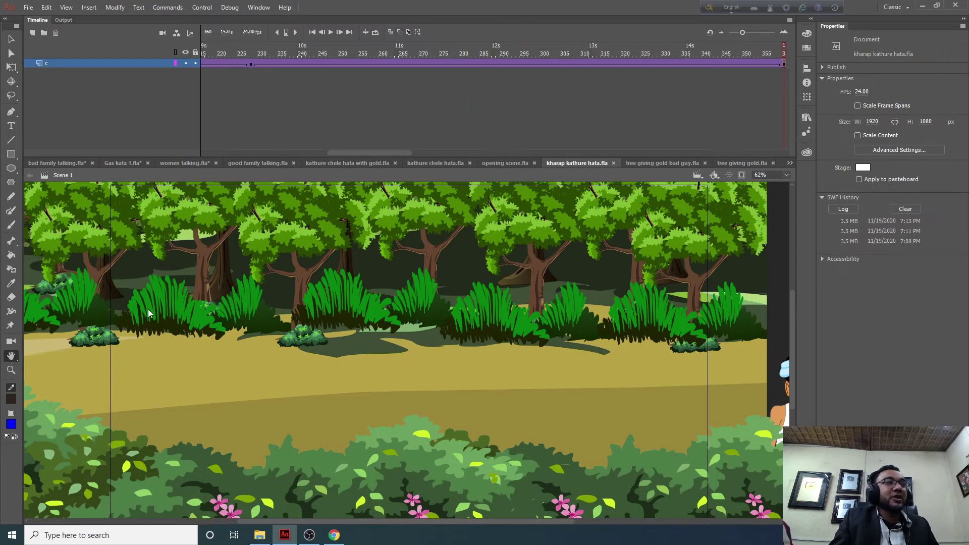
left_click_drag(392, 151, 241, 157)
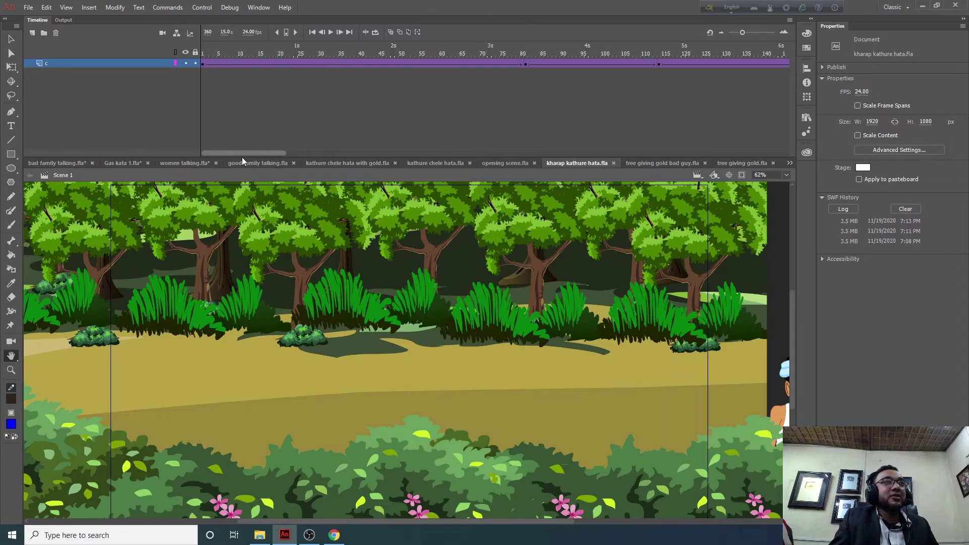
left_click(204, 54)
left_click_drag(203, 53, 643, 39)
left_click_drag(592, 48, 393, 96)
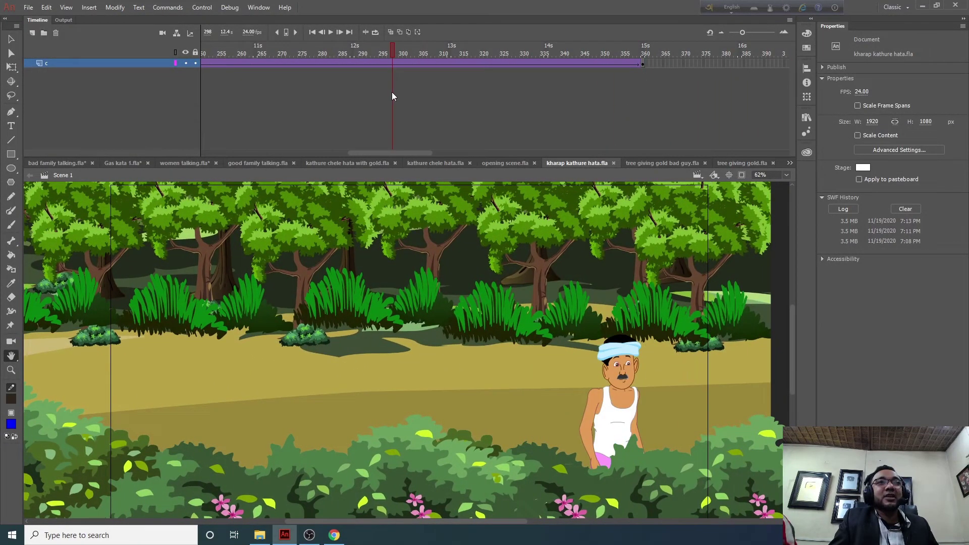
left_click_drag(397, 53, 671, 55)
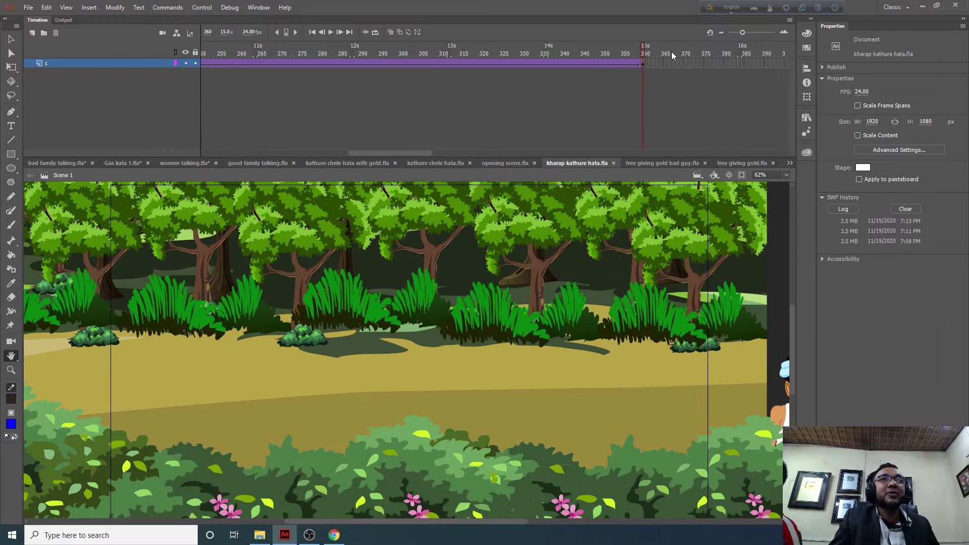
Switch to tree giving gold bad guy.fla, scrub from the start to frame 439, and try to open the talking tree for editing
left_click(643, 162)
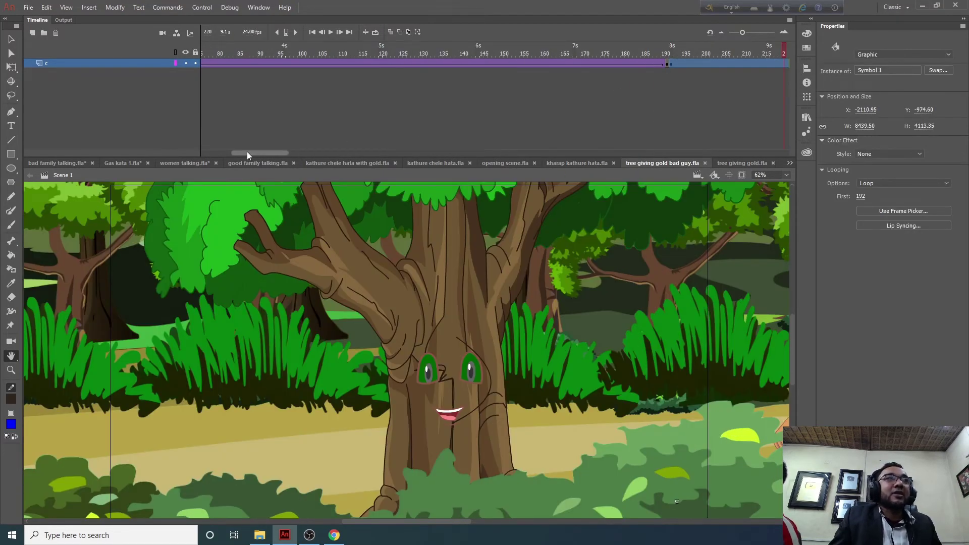
left_click(203, 53)
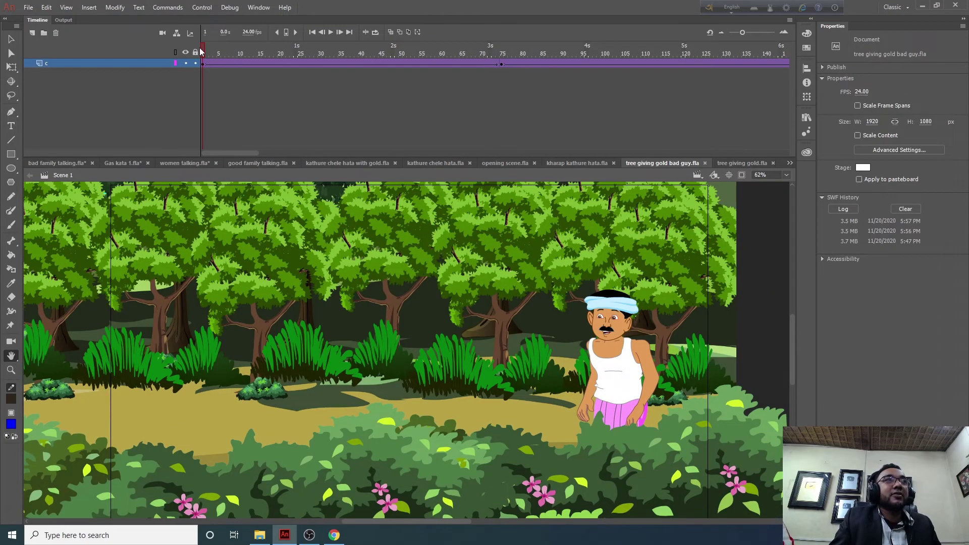
left_click_drag(203, 51, 458, 39)
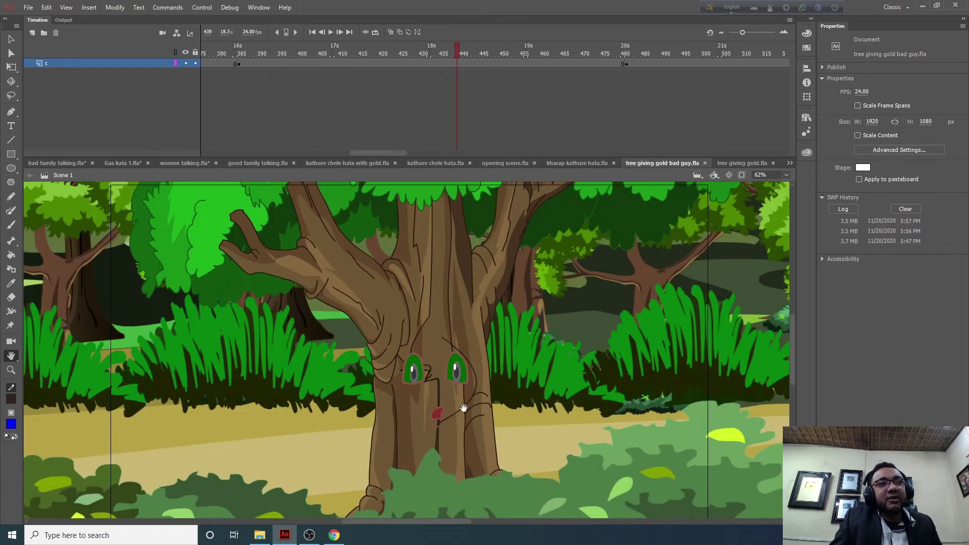
left_click(11, 39)
double_click(437, 388)
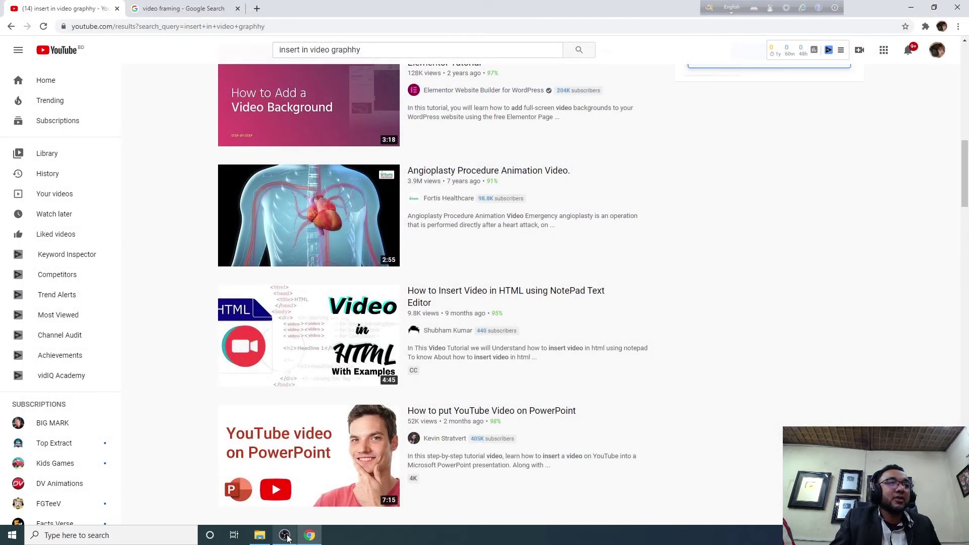
Open the women talking document from the cartoon 1 folder in Adobe Animate, together with the auto-recover files
key("super")
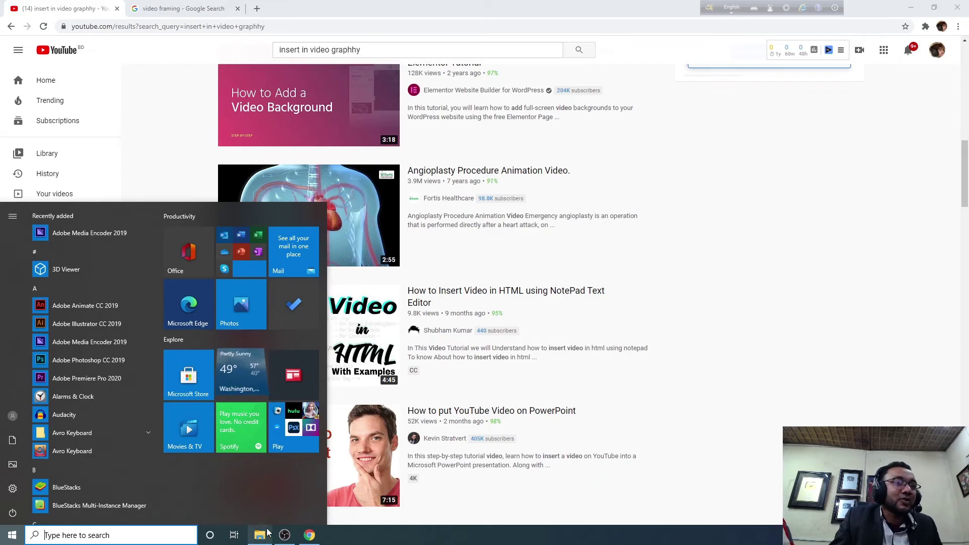
left_click(260, 534)
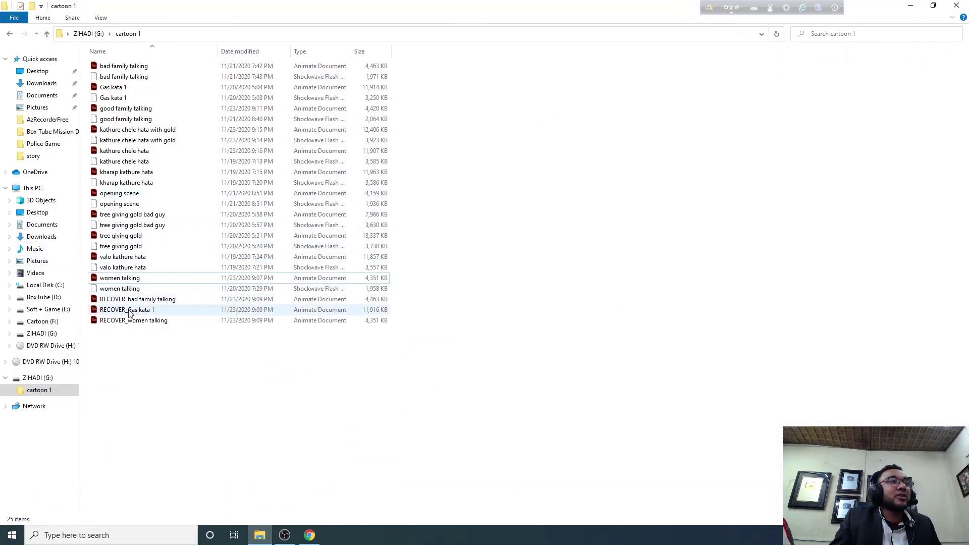
left_click(112, 281)
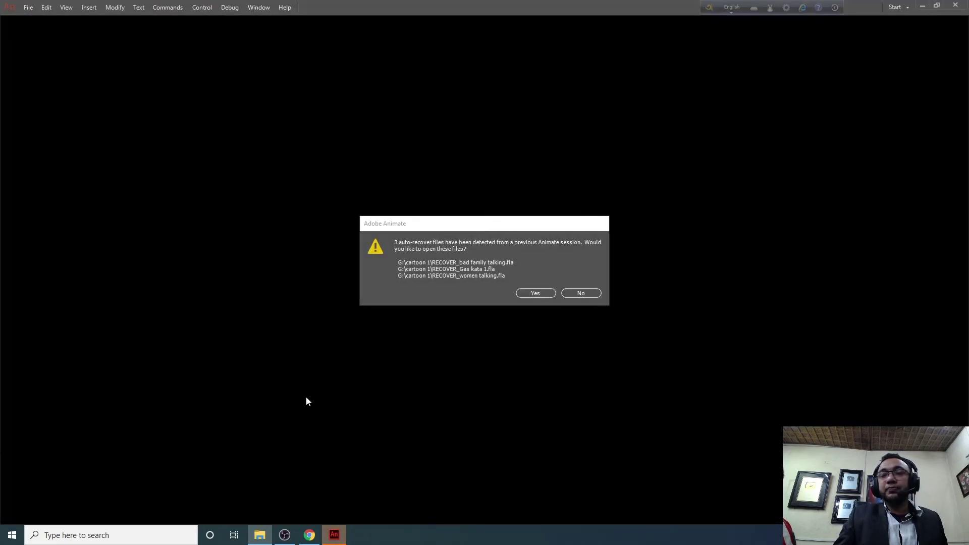
left_click(537, 294)
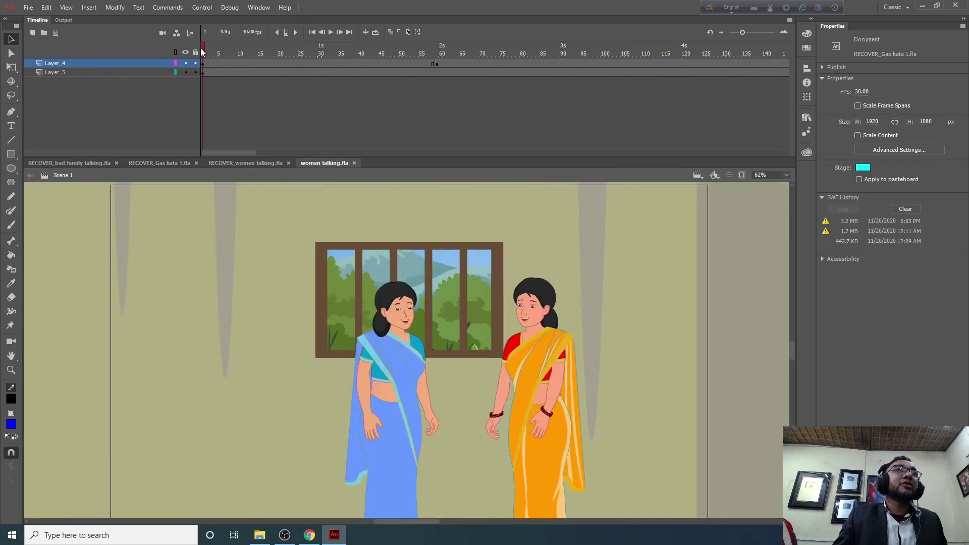
Scrub women talking.fla to frame 765, delete the stray brown polygon outline over the window, and save the file
left_click_drag(201, 48, 583, 50)
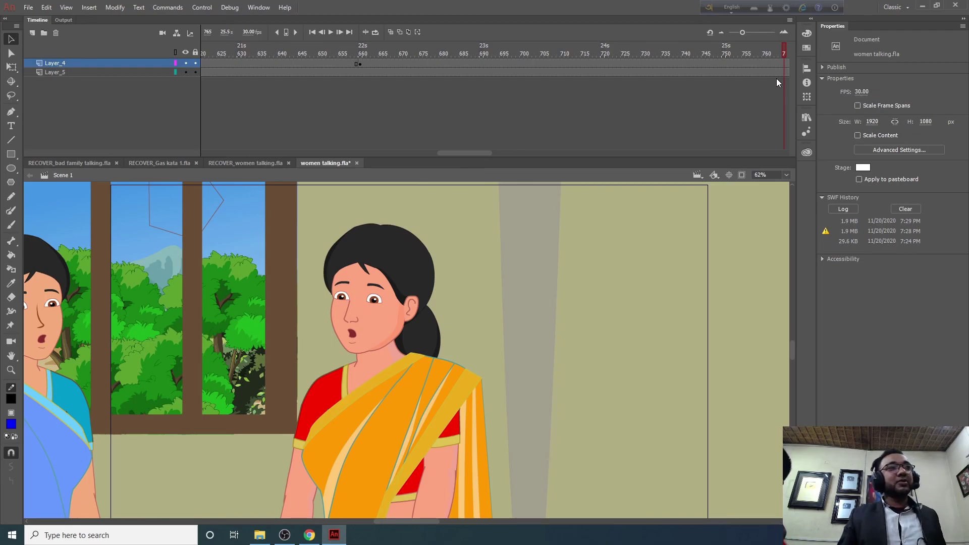
left_click(217, 211)
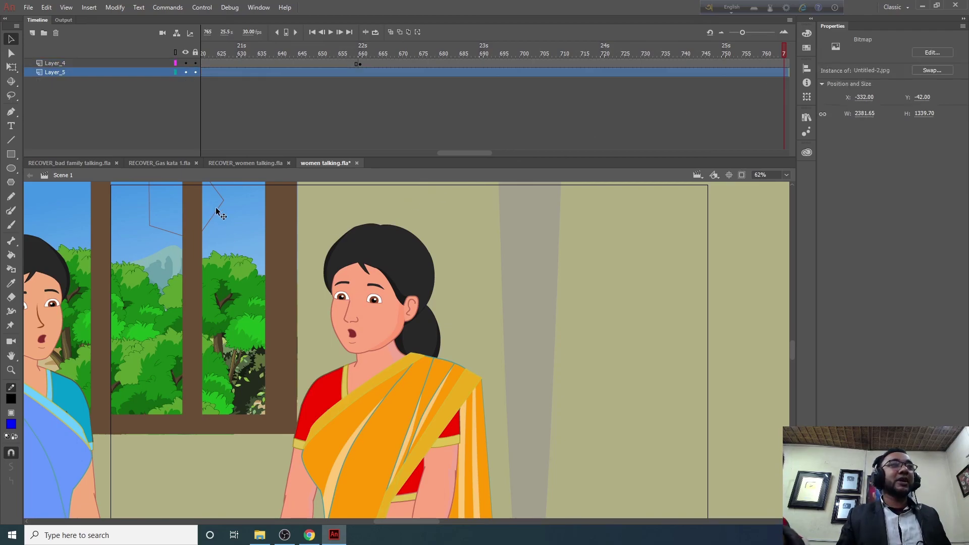
double_click(217, 216)
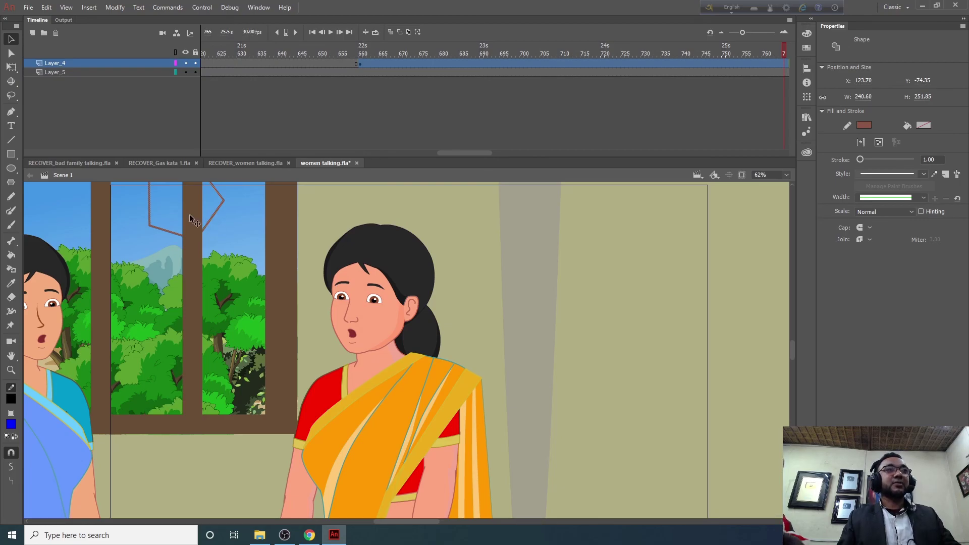
key("Delete")
key("ctrl+s")
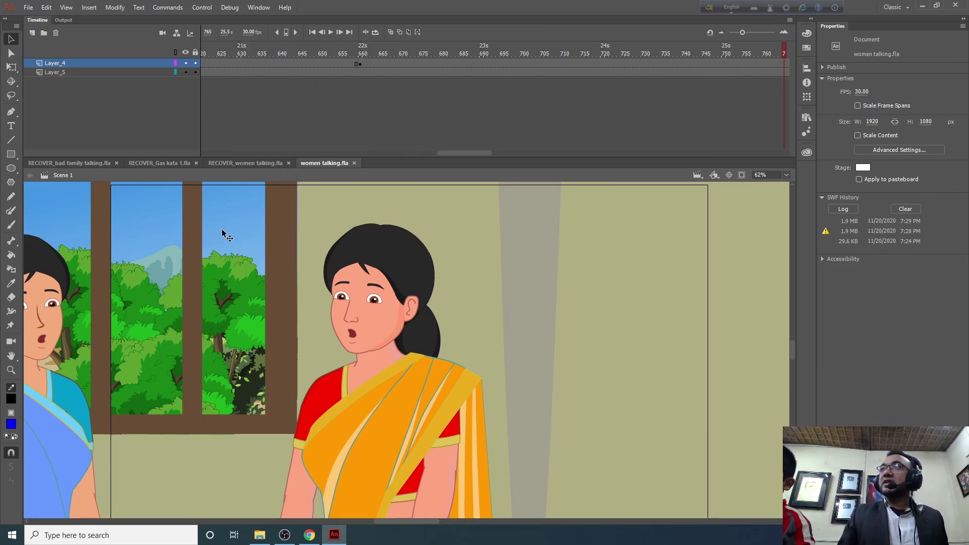
left_click(285, 536)
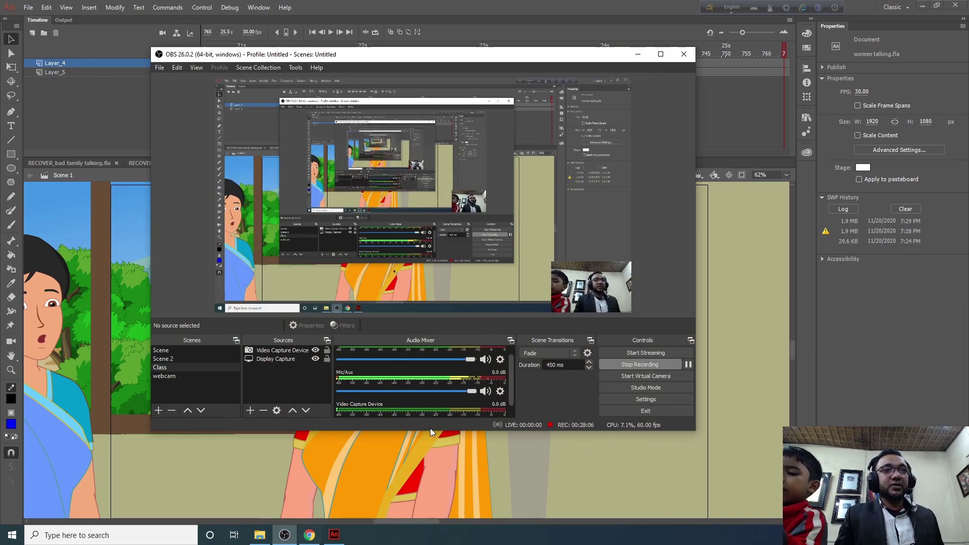